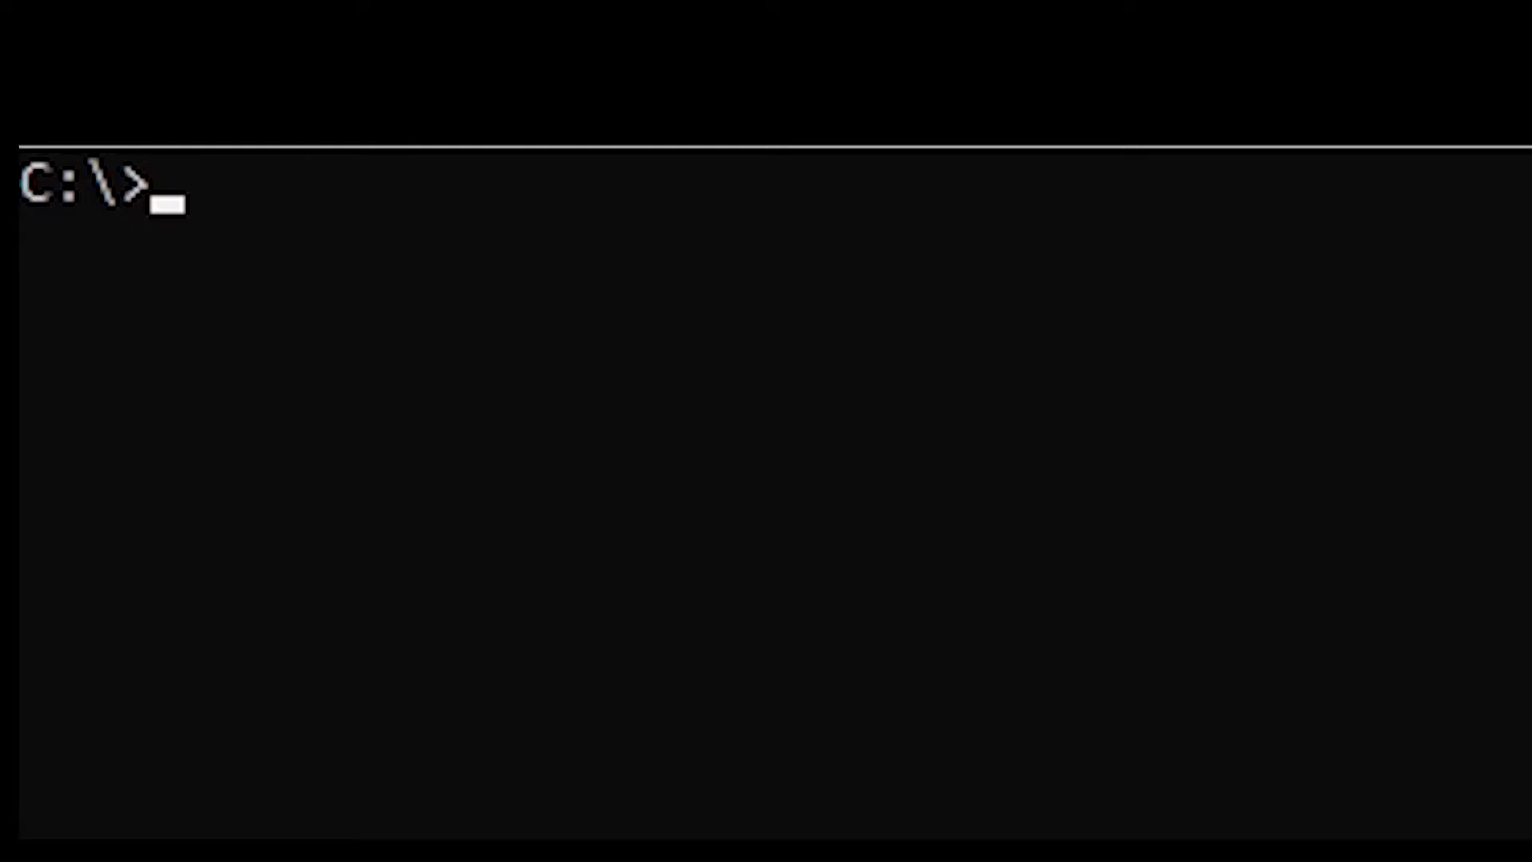
# Type 'cd annouaprann' at the C:\> prompt in Command Prompt
pyautogui.write('cd annou')
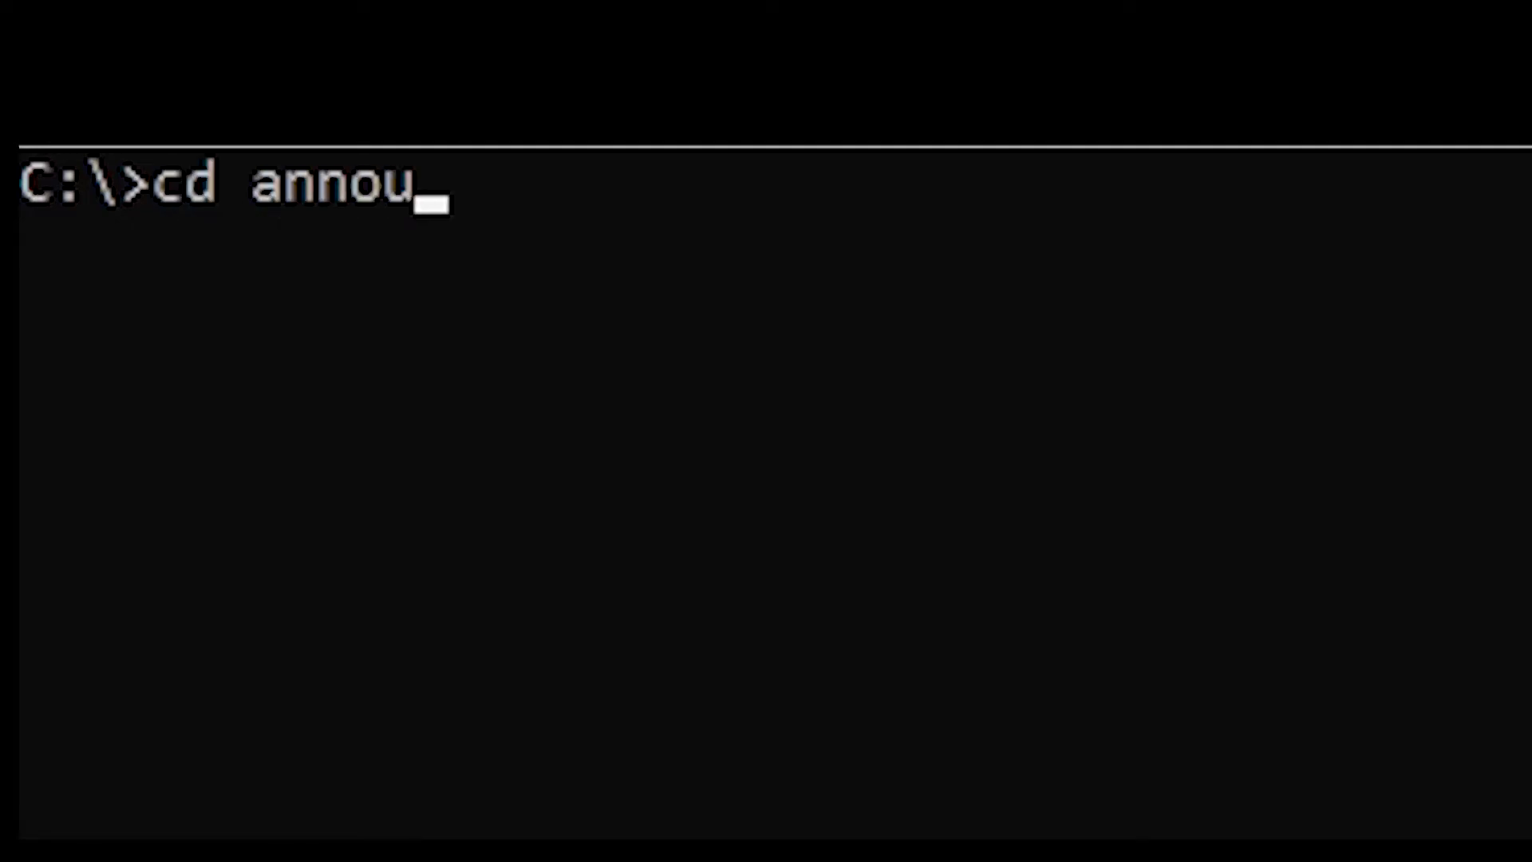
pyautogui.write('aprann')
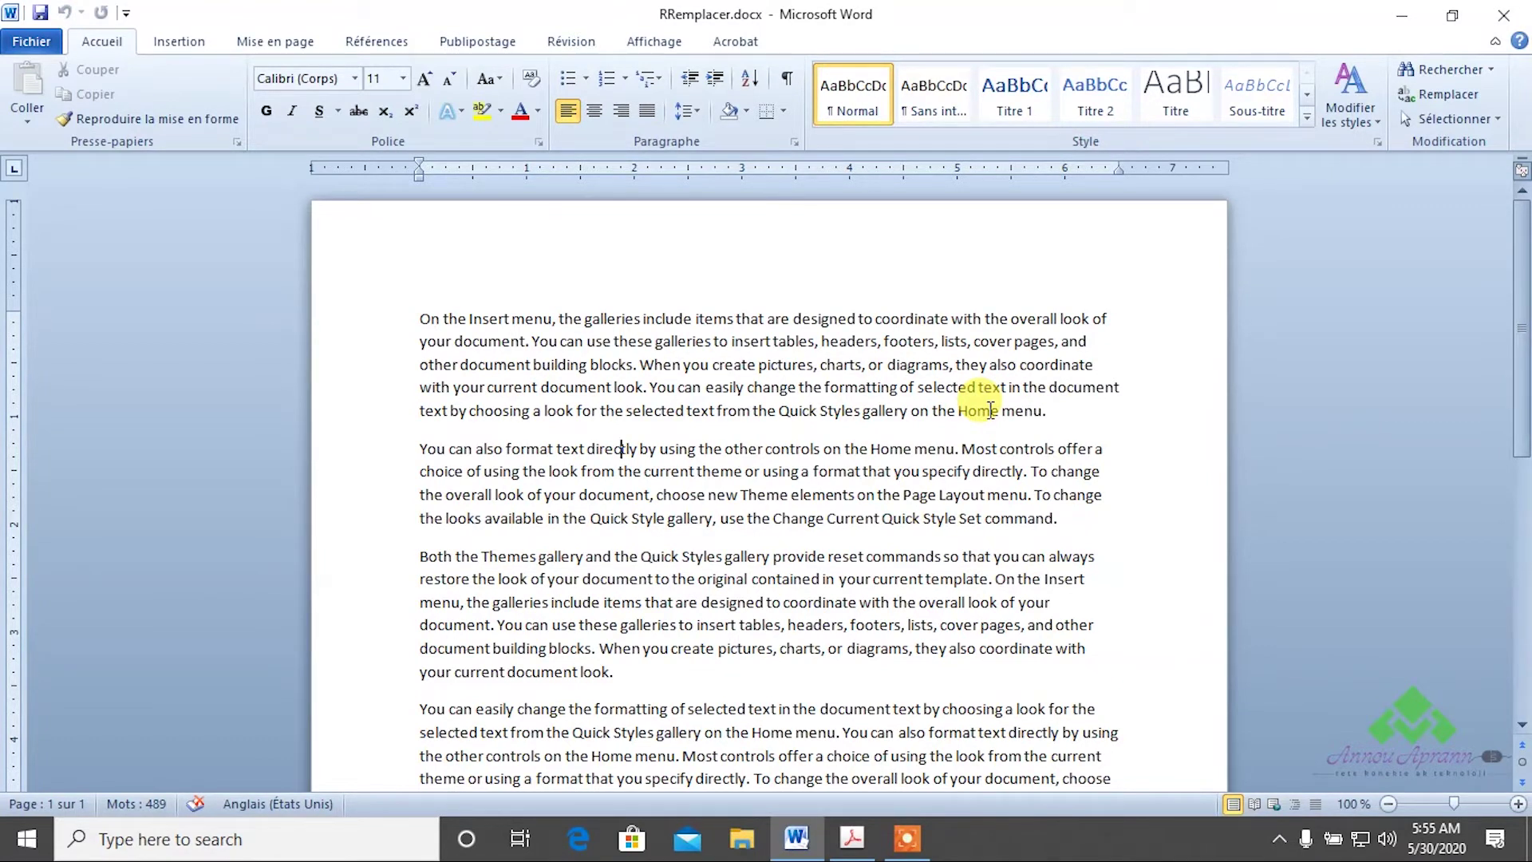
# Search the document for 'menu' in the Navigation pane, review the 11 matches, then close the results
pyautogui.click(1440, 65)
pyautogui.write('menu')
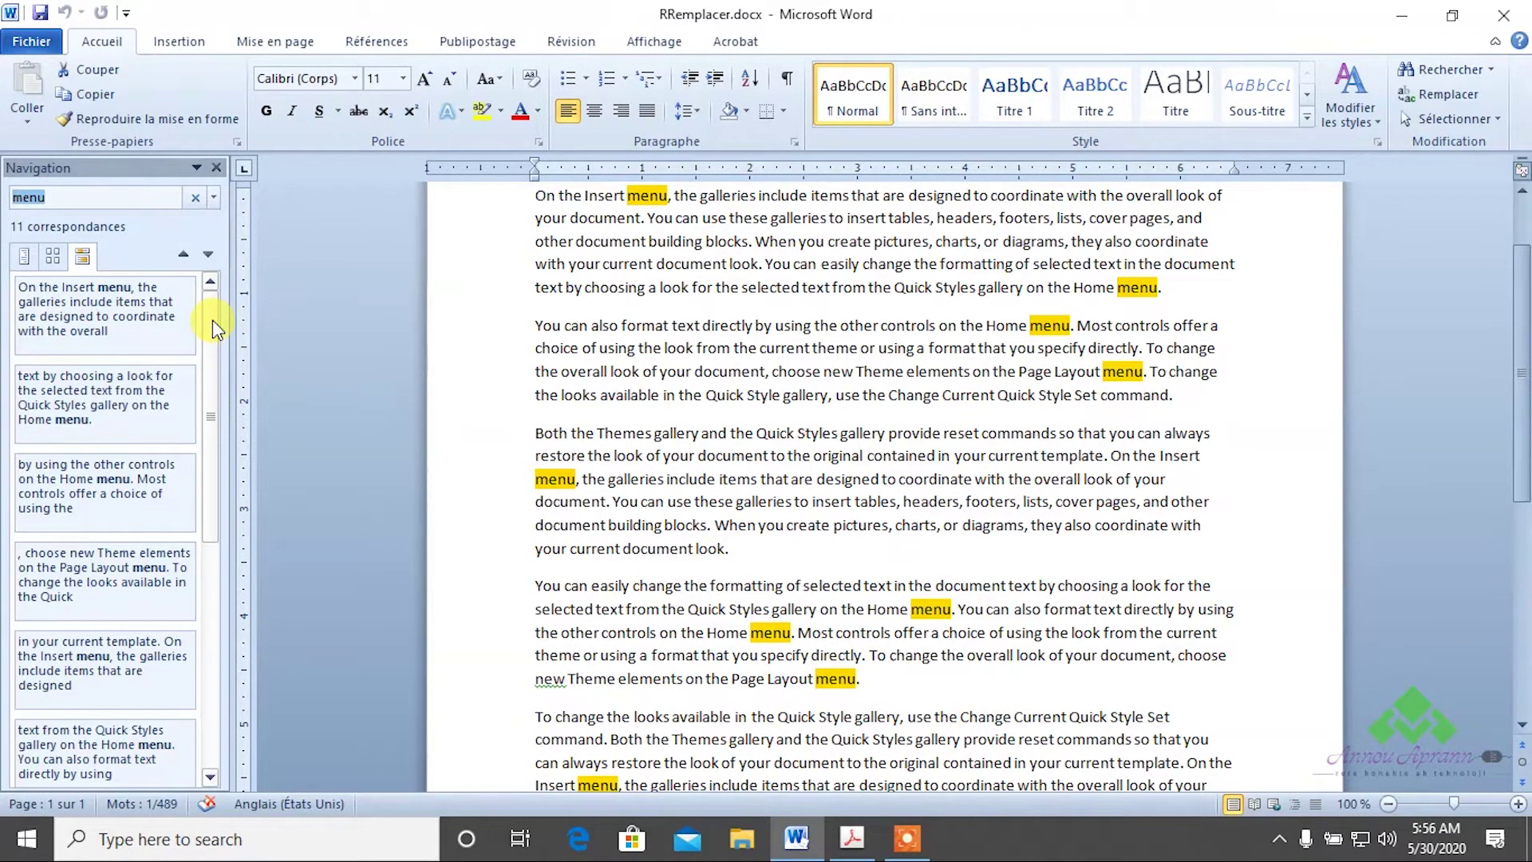
pyautogui.moveTo(212, 320); pyautogui.dragTo(195, 413)
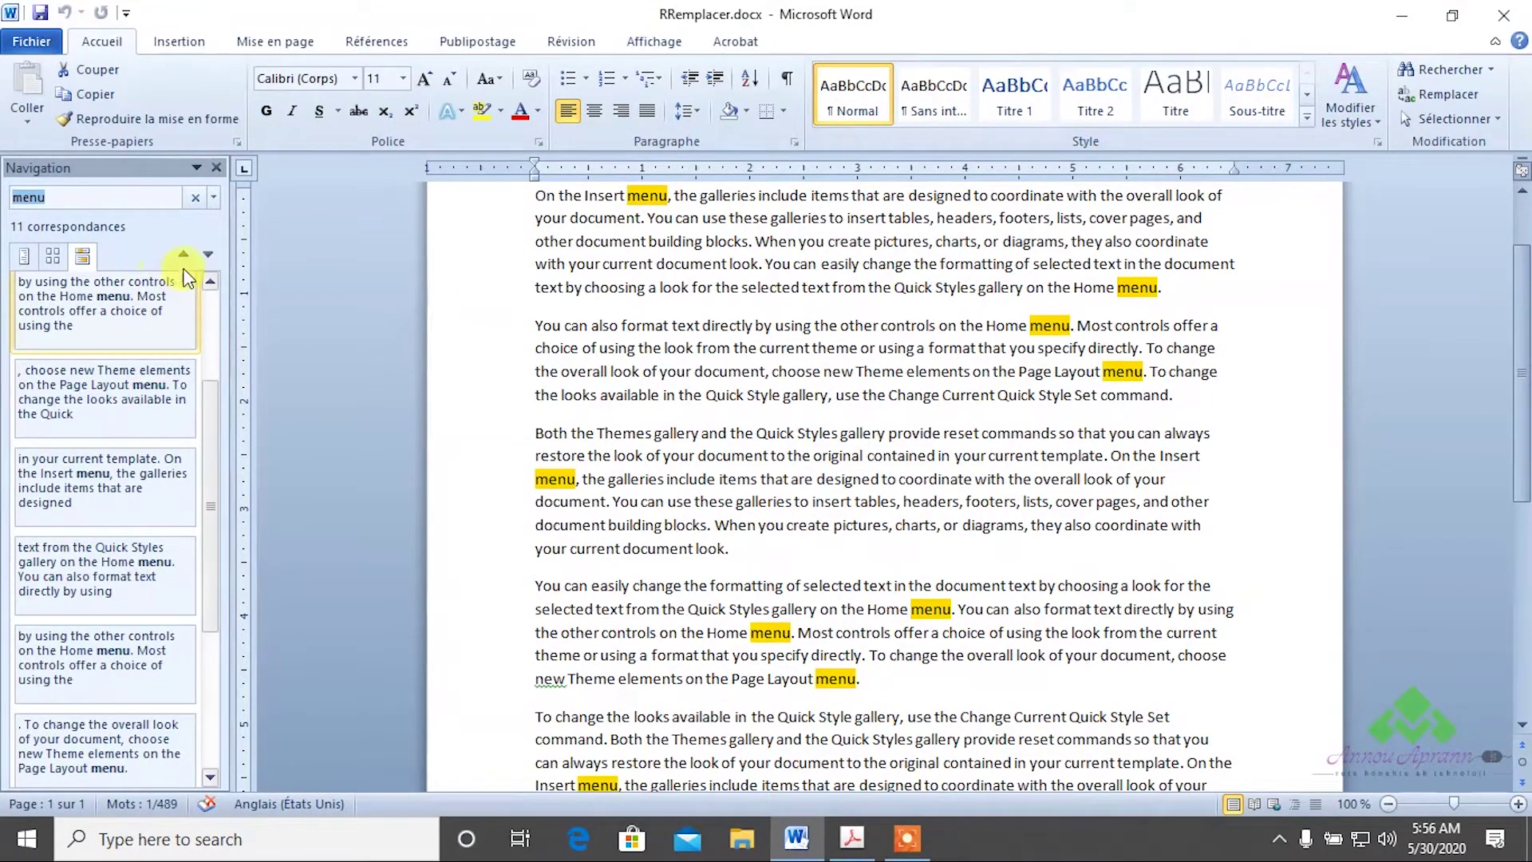
pyautogui.click(215, 167)
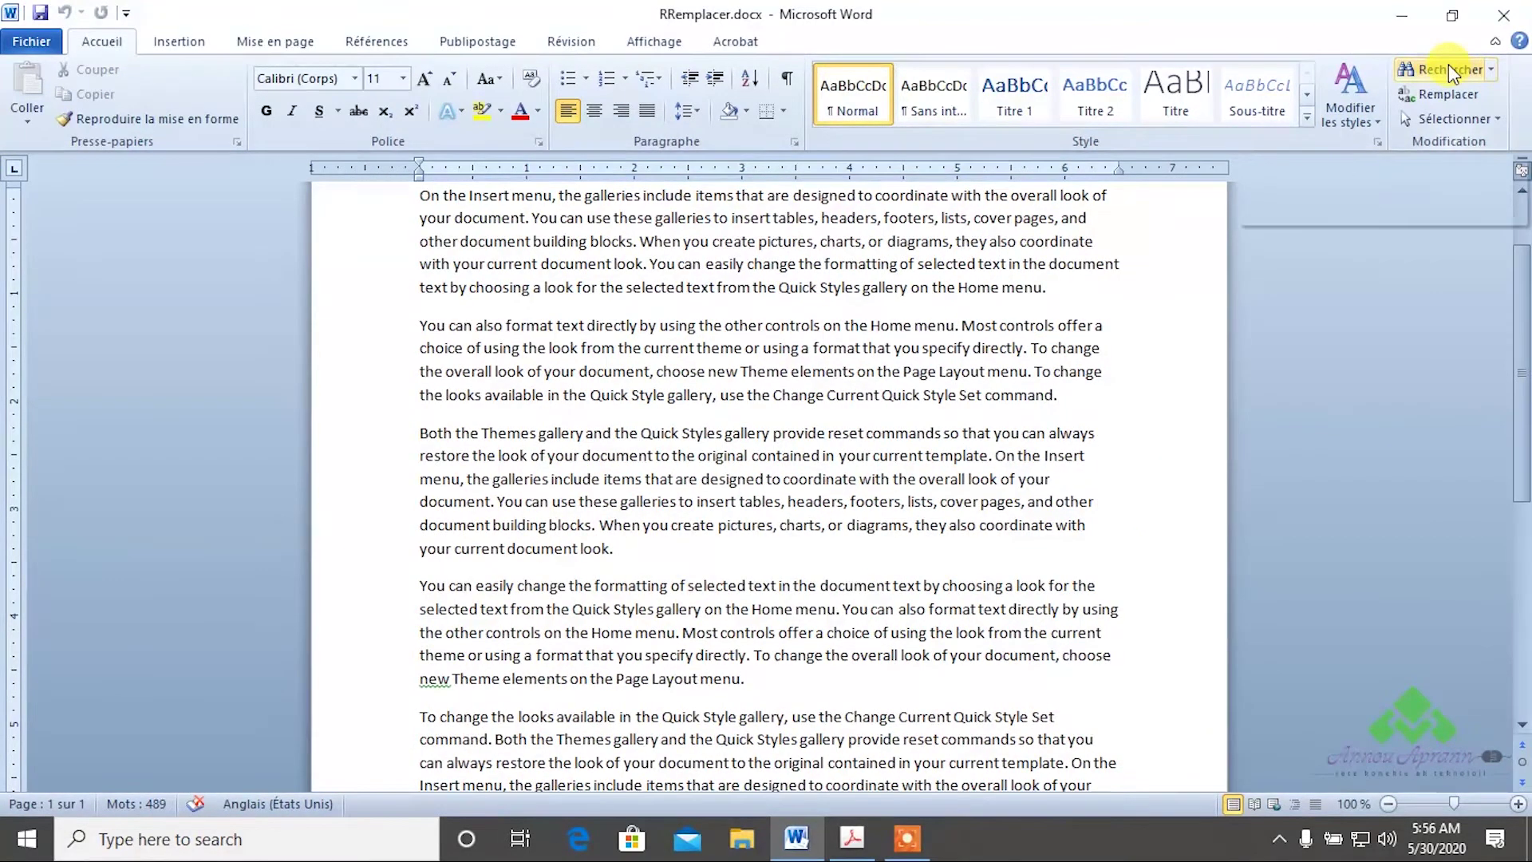
# Open the Rechercher et remplacer dialog and move it lower over the page
pyautogui.scroll(1, 773, 462)
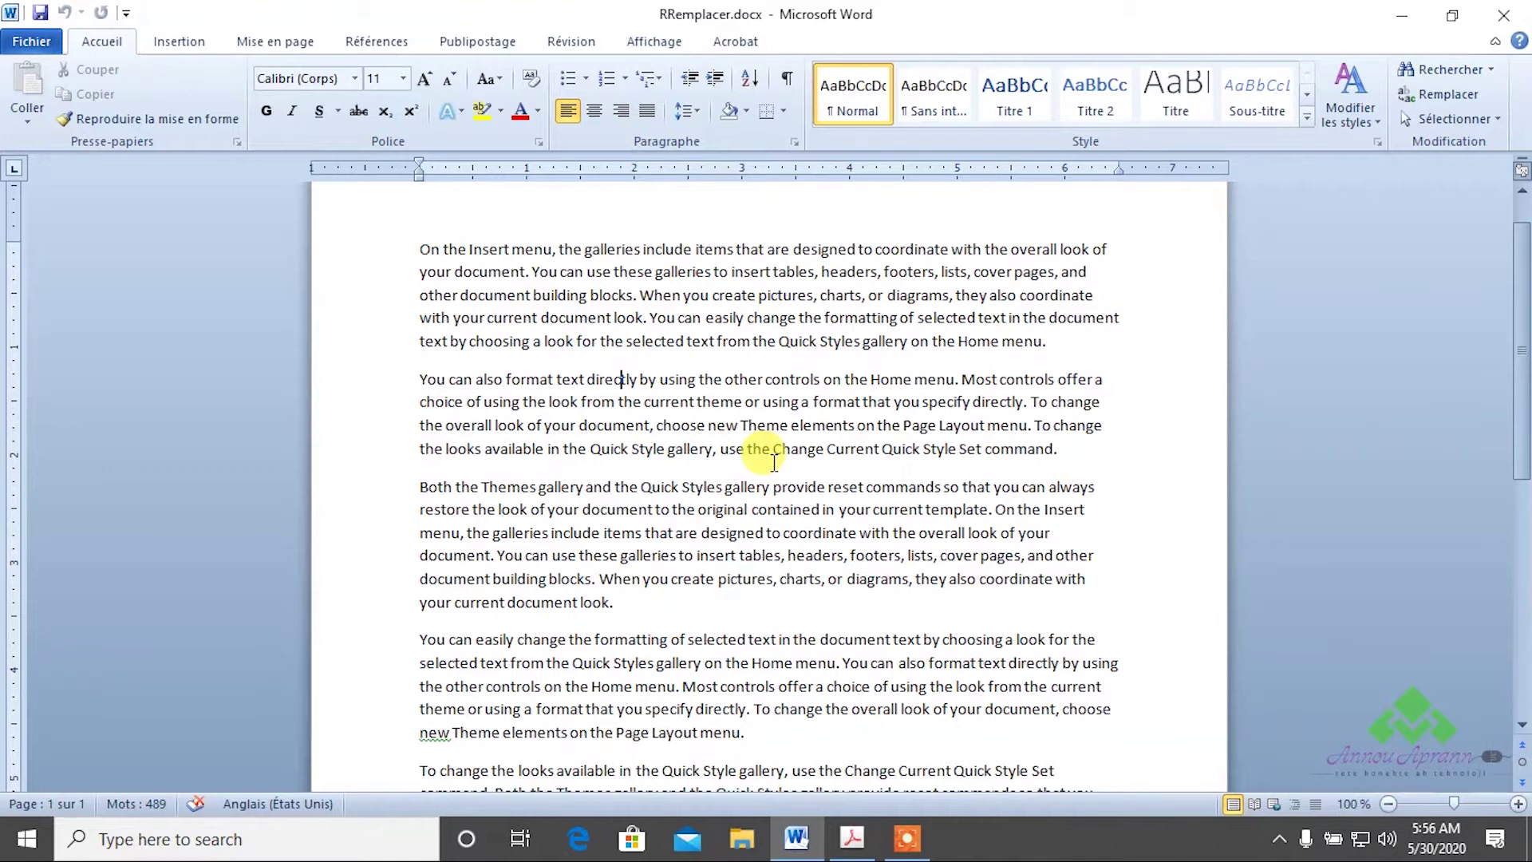
pyautogui.click(1443, 94)
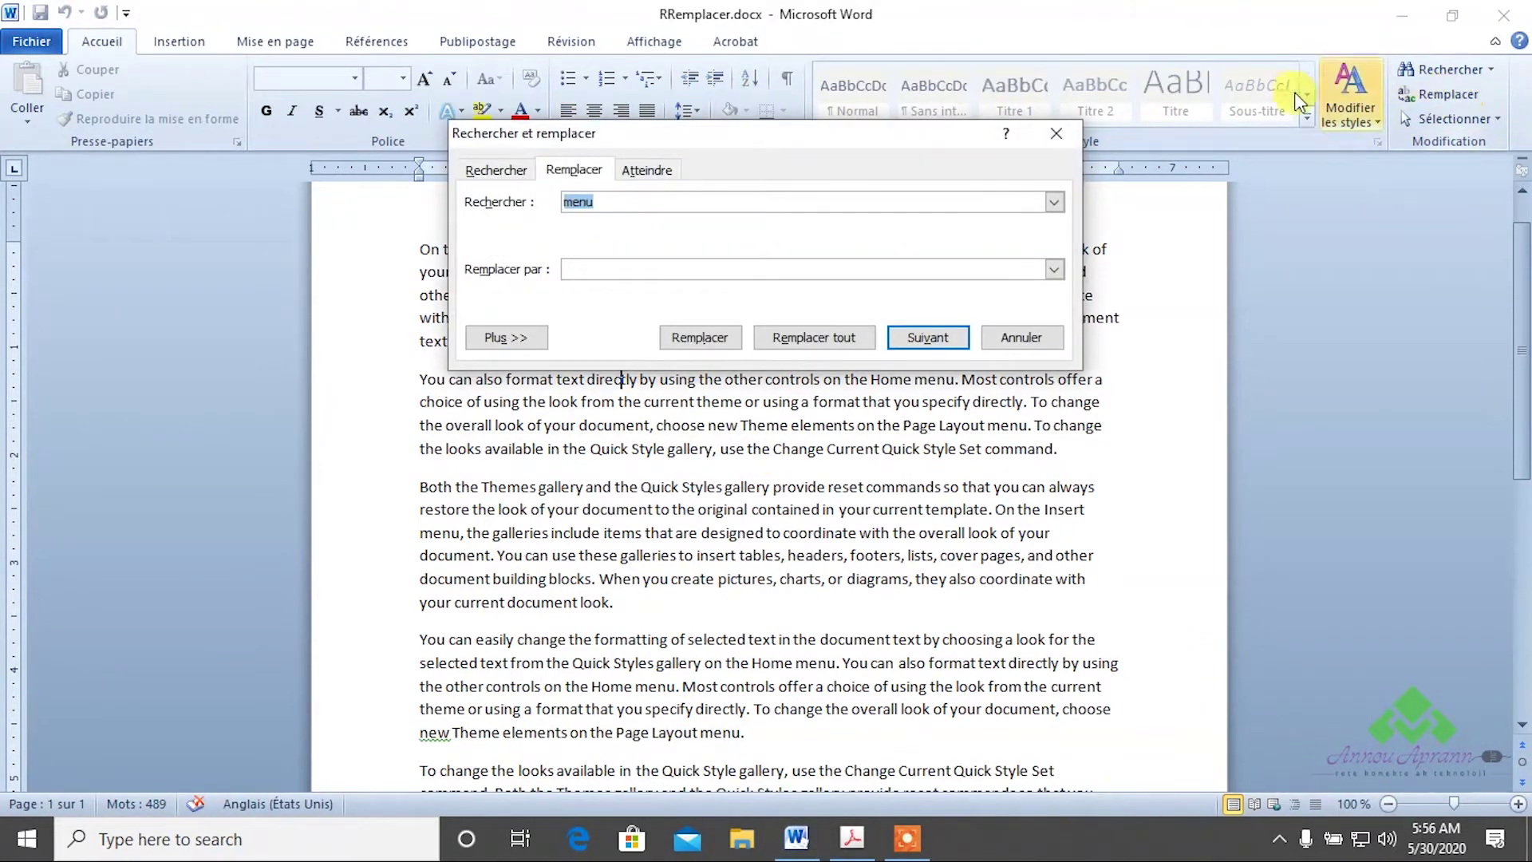
pyautogui.moveTo(667, 137); pyautogui.dragTo(651, 325)
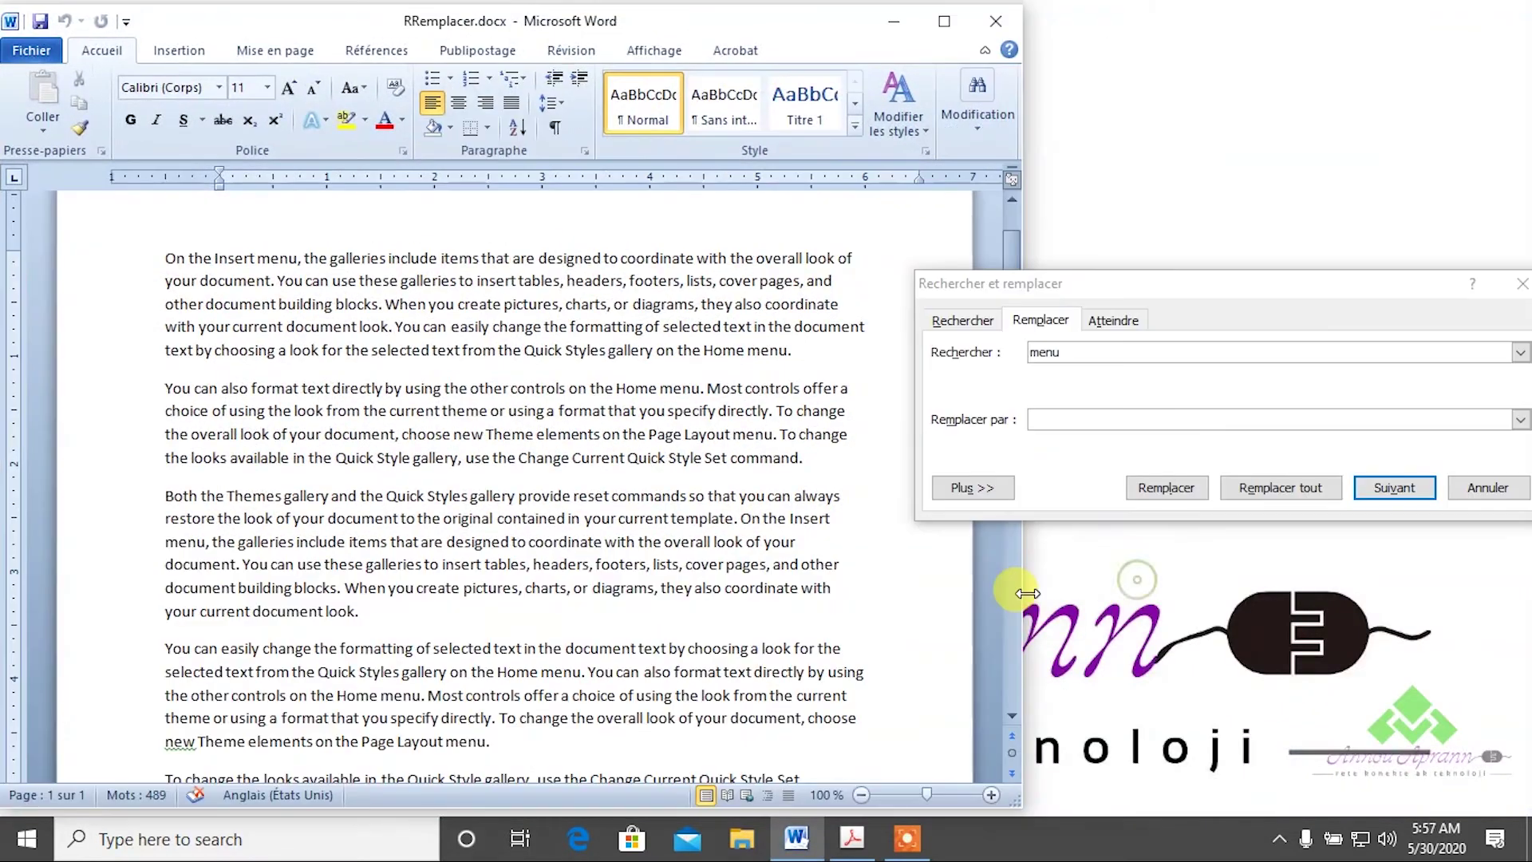
# Maximize the Word window and reposition the replace dialog down and to the left
pyautogui.click(1184, 285)
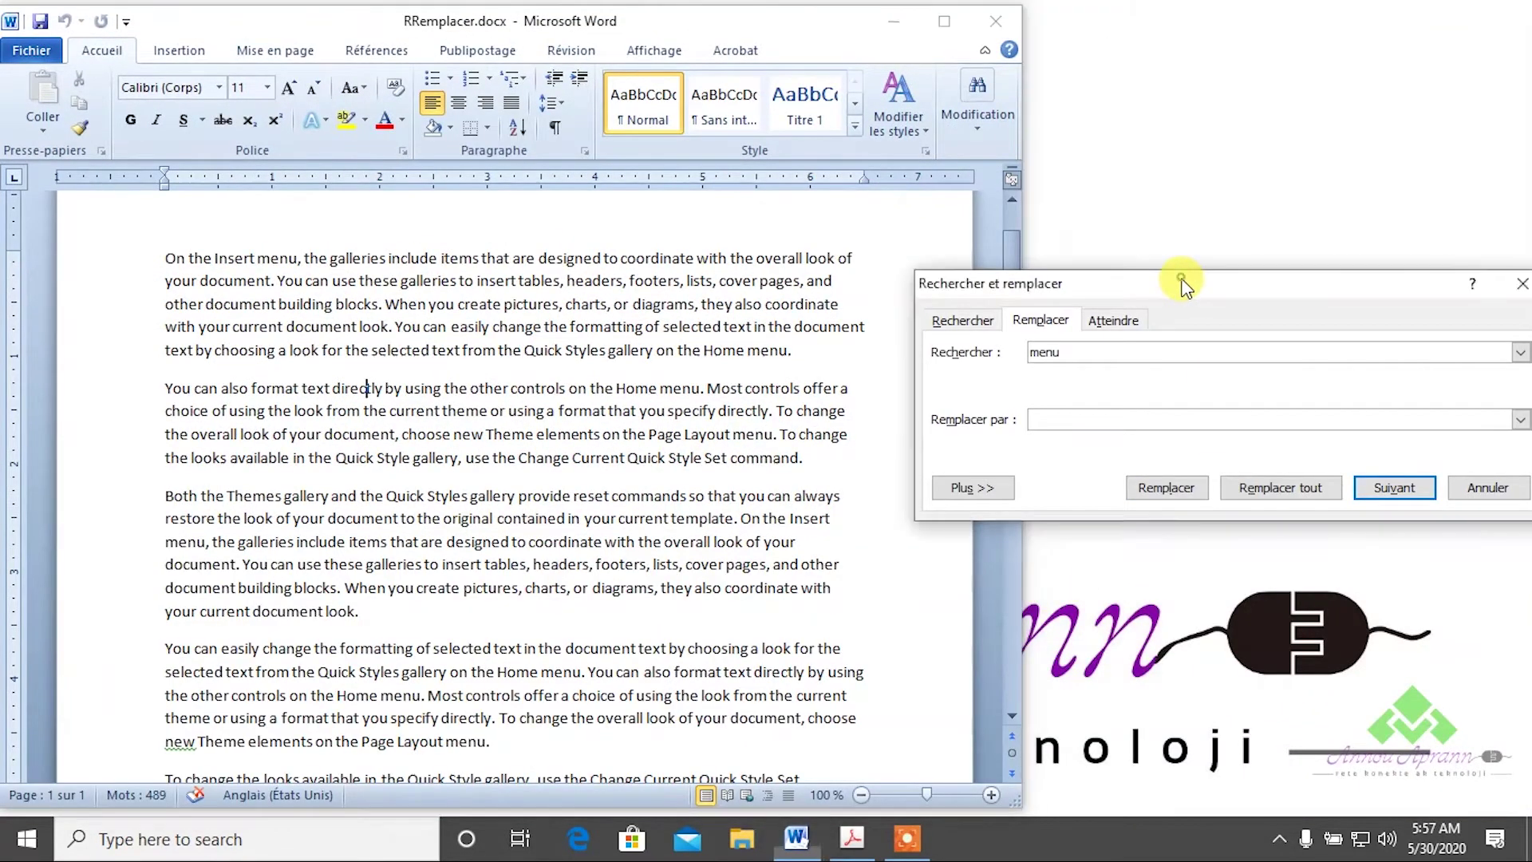
pyautogui.moveTo(1183, 285); pyautogui.dragTo(1127, 363)
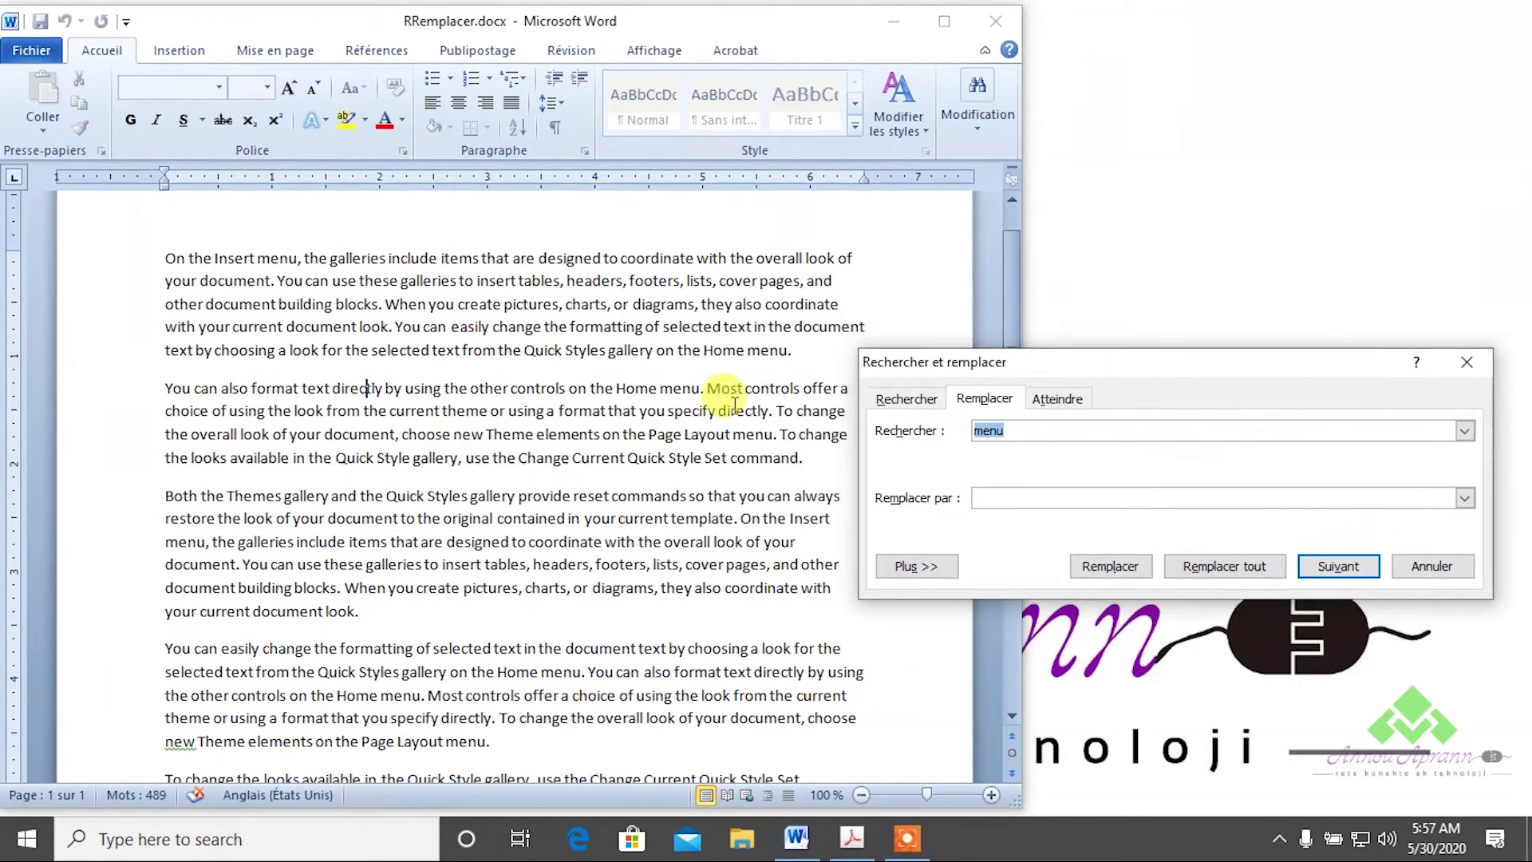
pyautogui.scroll(1, 368, 355)
pyautogui.scroll(-1, 368, 355)
pyautogui.scroll(-3, 368, 355)
pyautogui.moveTo(1072, 370); pyautogui.dragTo(1023, 375)
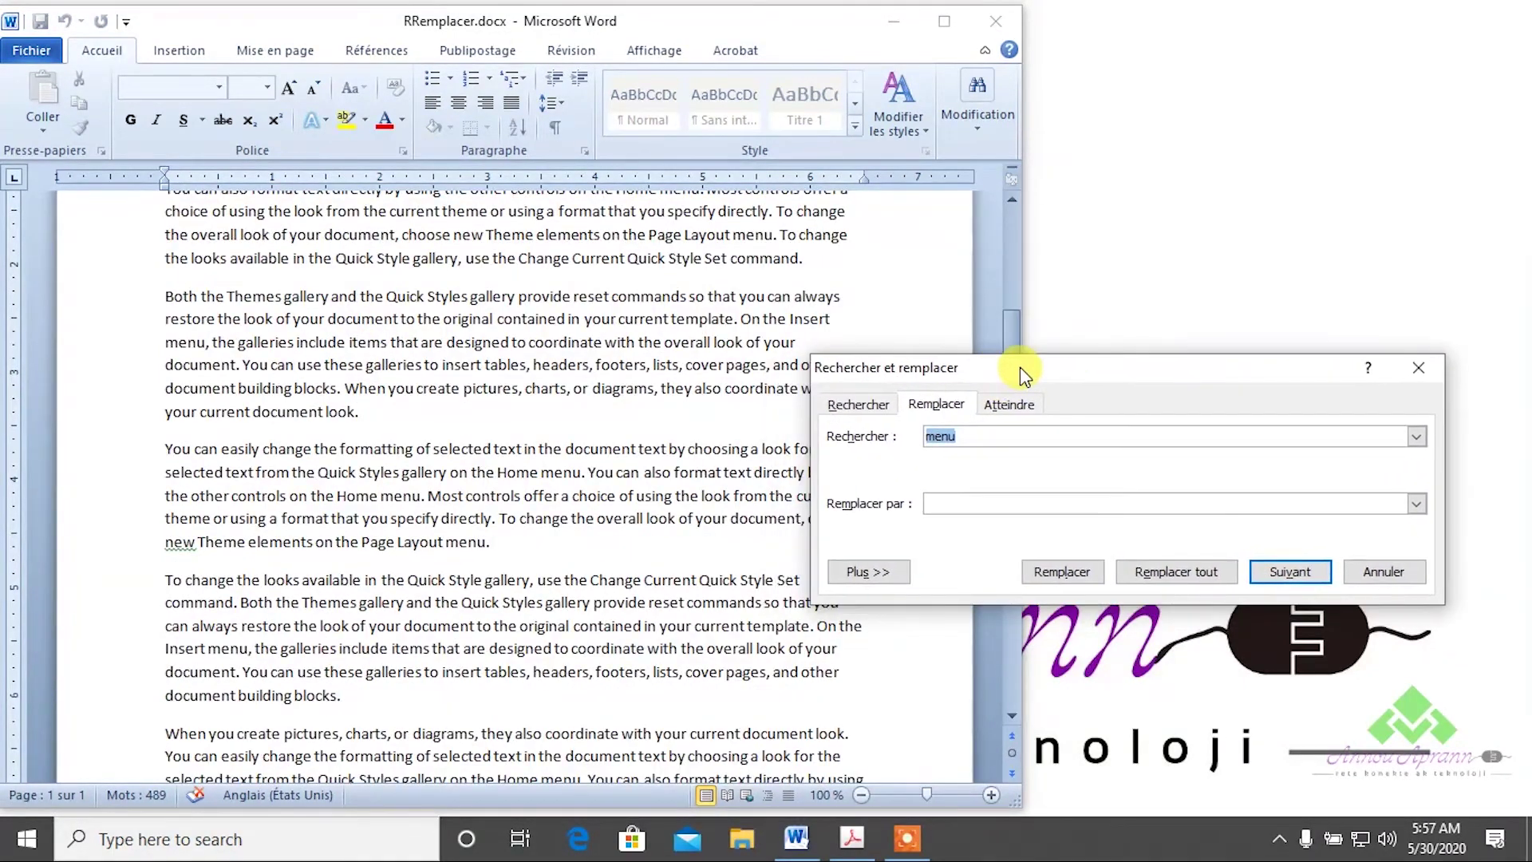
pyautogui.click(945, 21)
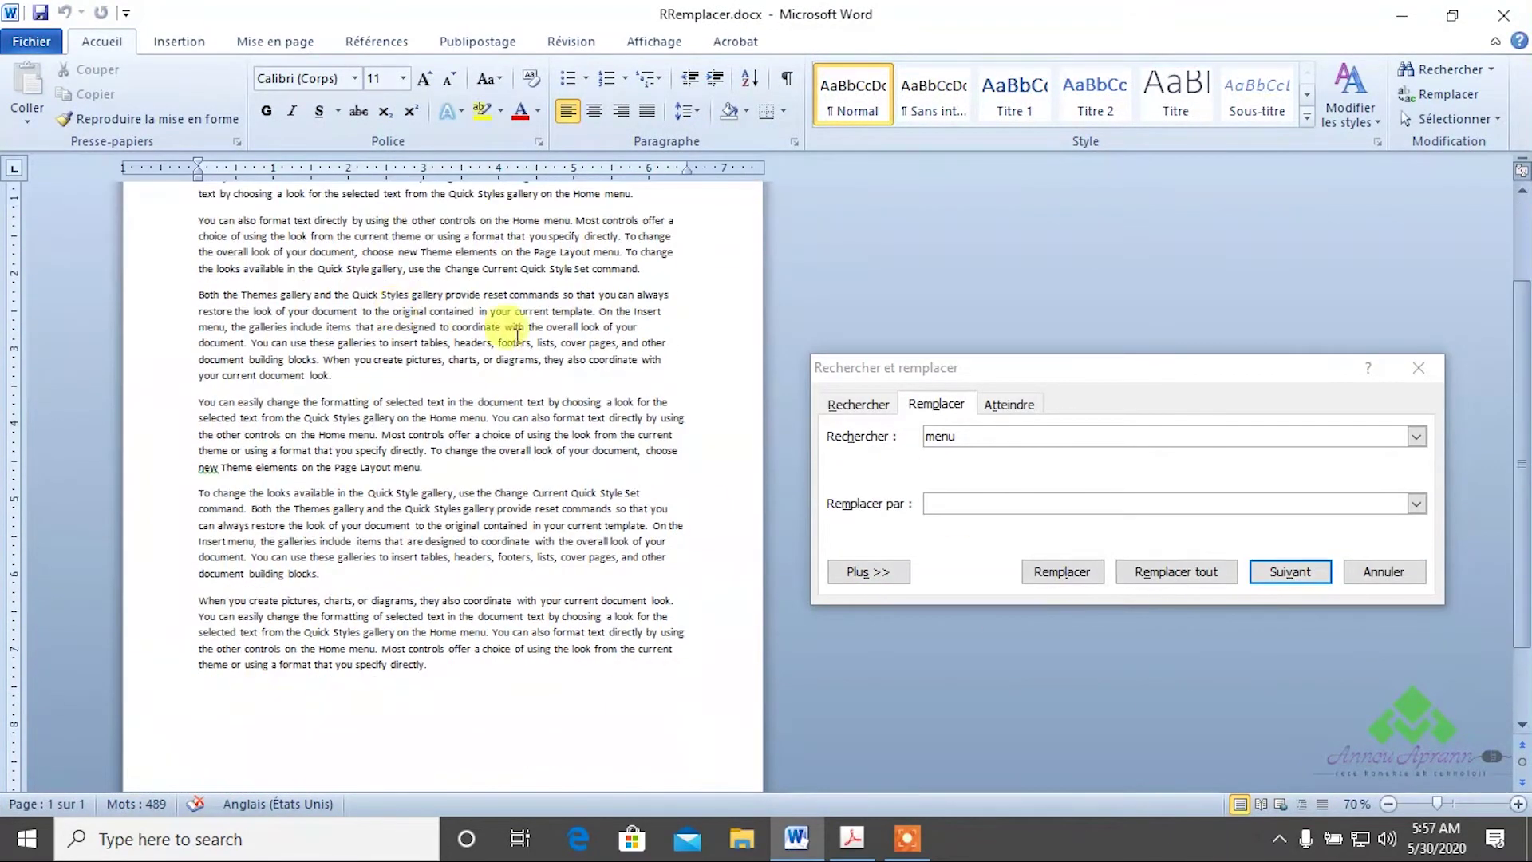
pyautogui.moveTo(896, 366); pyautogui.dragTo(877, 327)
pyautogui.scroll(3, 626, 343)
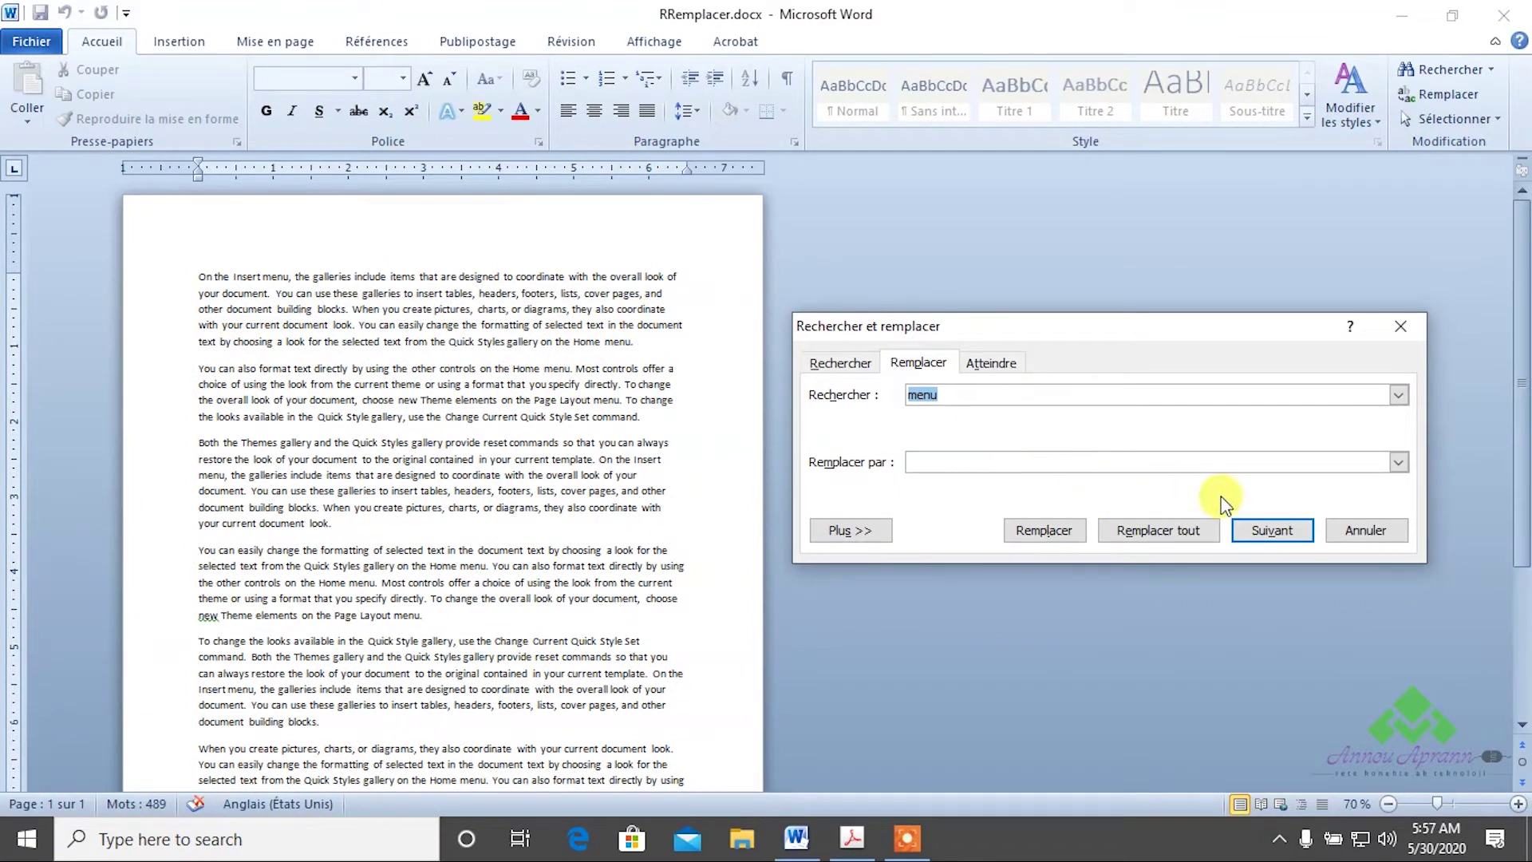
# Use Suivant twice to reach the 'menu' after Page Layout in the second paragraph
pyautogui.click(1272, 530)
pyautogui.click(1271, 530)
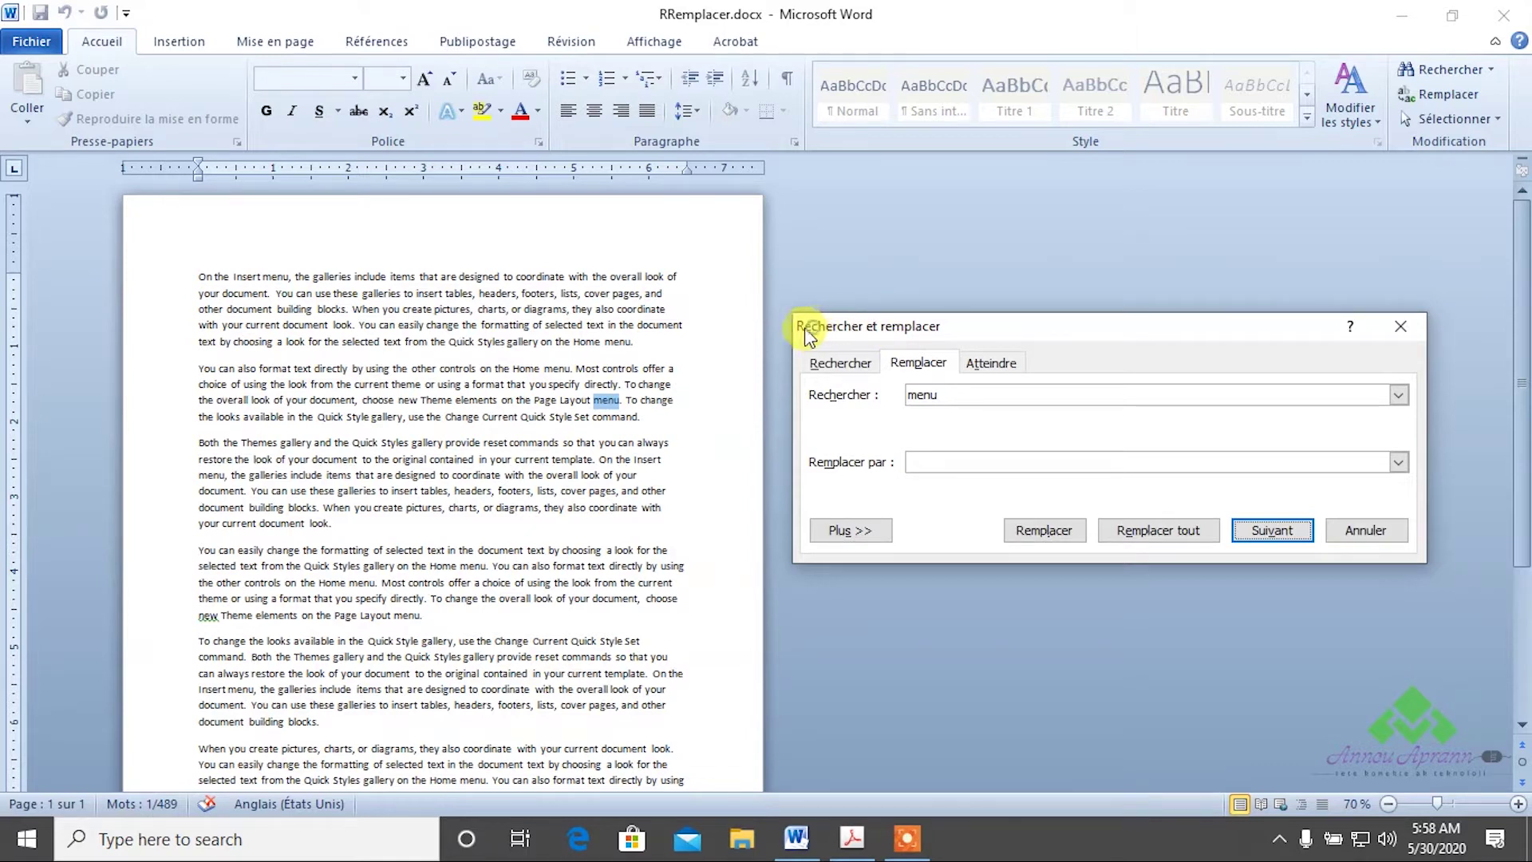
pyautogui.moveTo(813, 335); pyautogui.dragTo(799, 335)
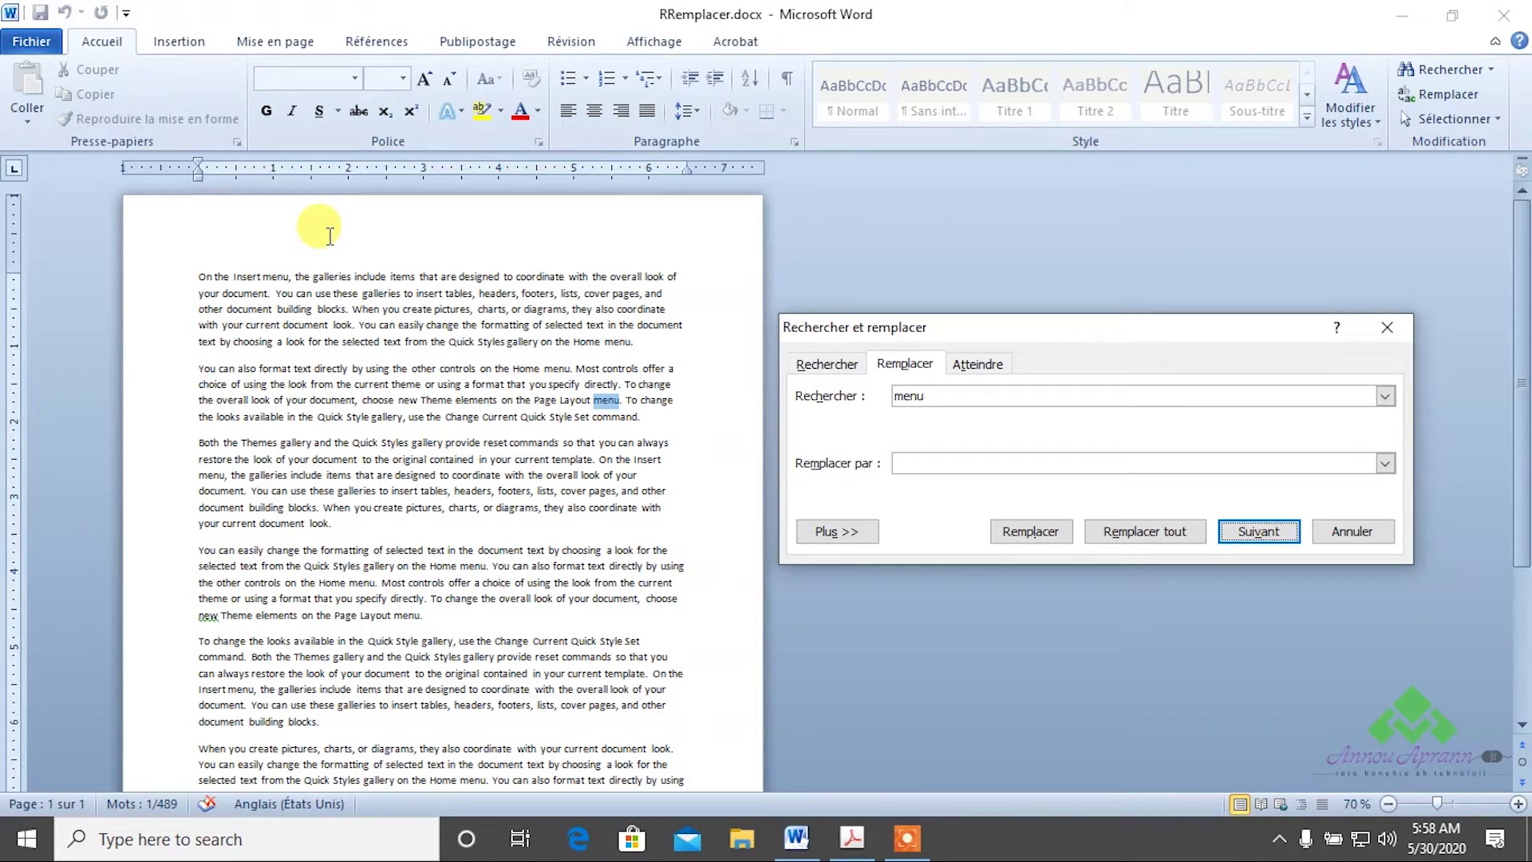
pyautogui.moveTo(972, 332); pyautogui.dragTo(998, 292)
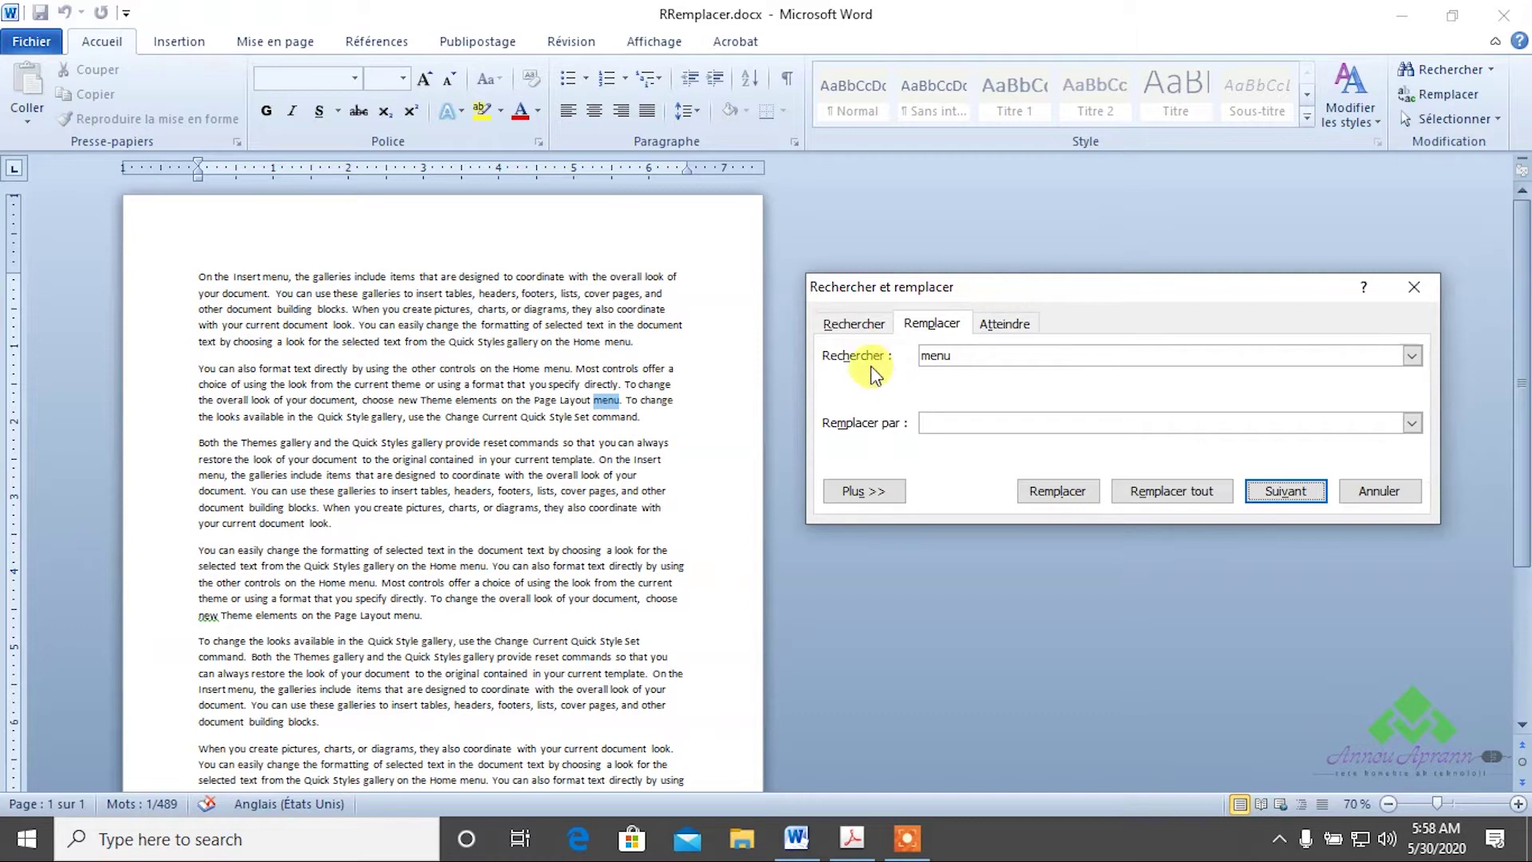
# Clear the Rechercher search term and zoom the page in one step
pyautogui.doubleClick(966, 356)
pyautogui.press('BackSpace')
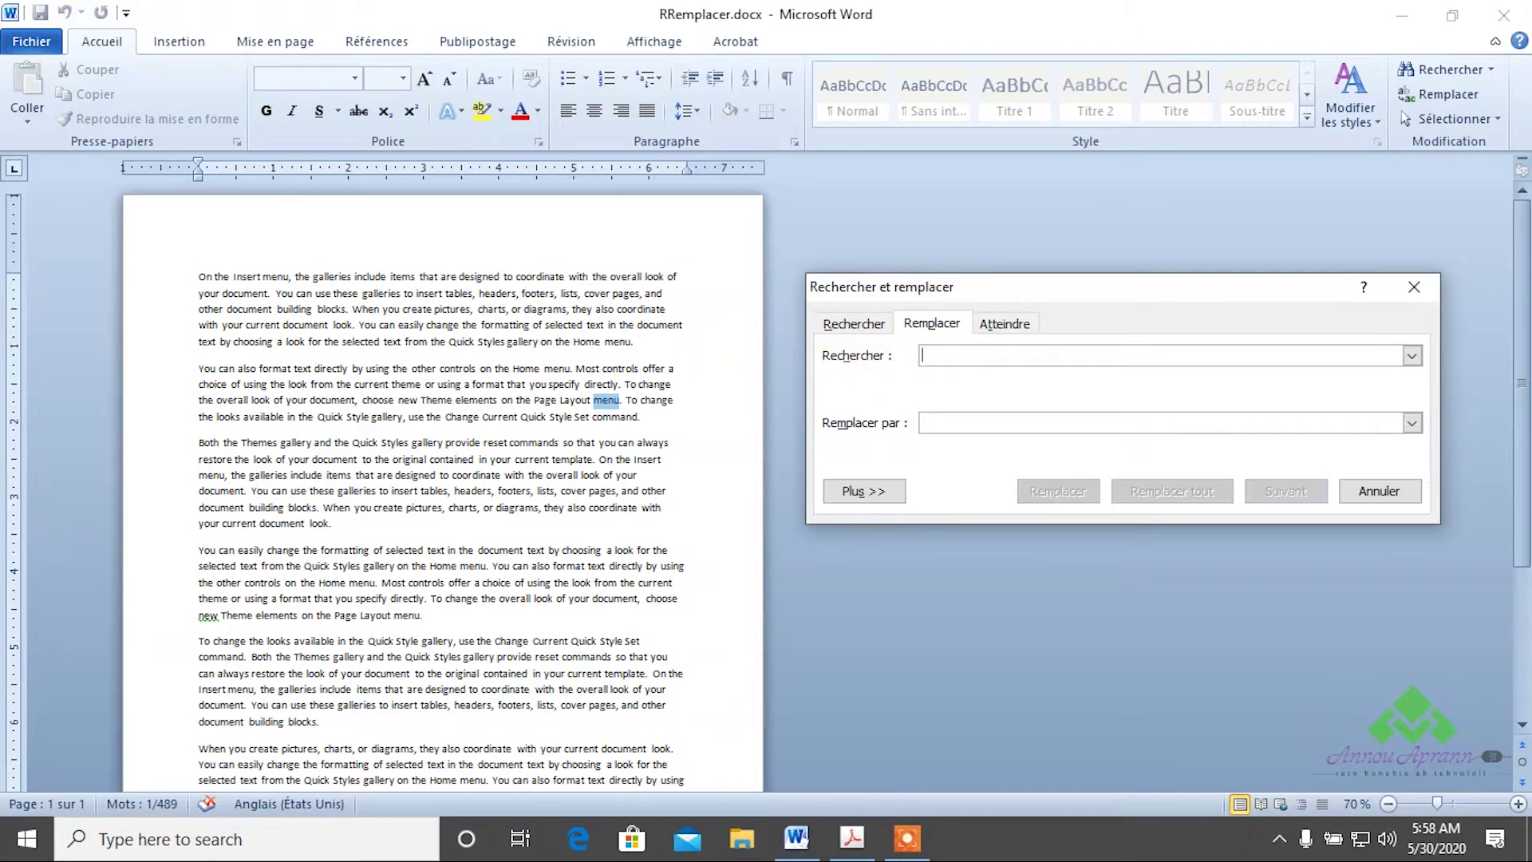
pyautogui.click(1518, 804)
pyautogui.moveTo(941, 306); pyautogui.dragTo(896, 445)
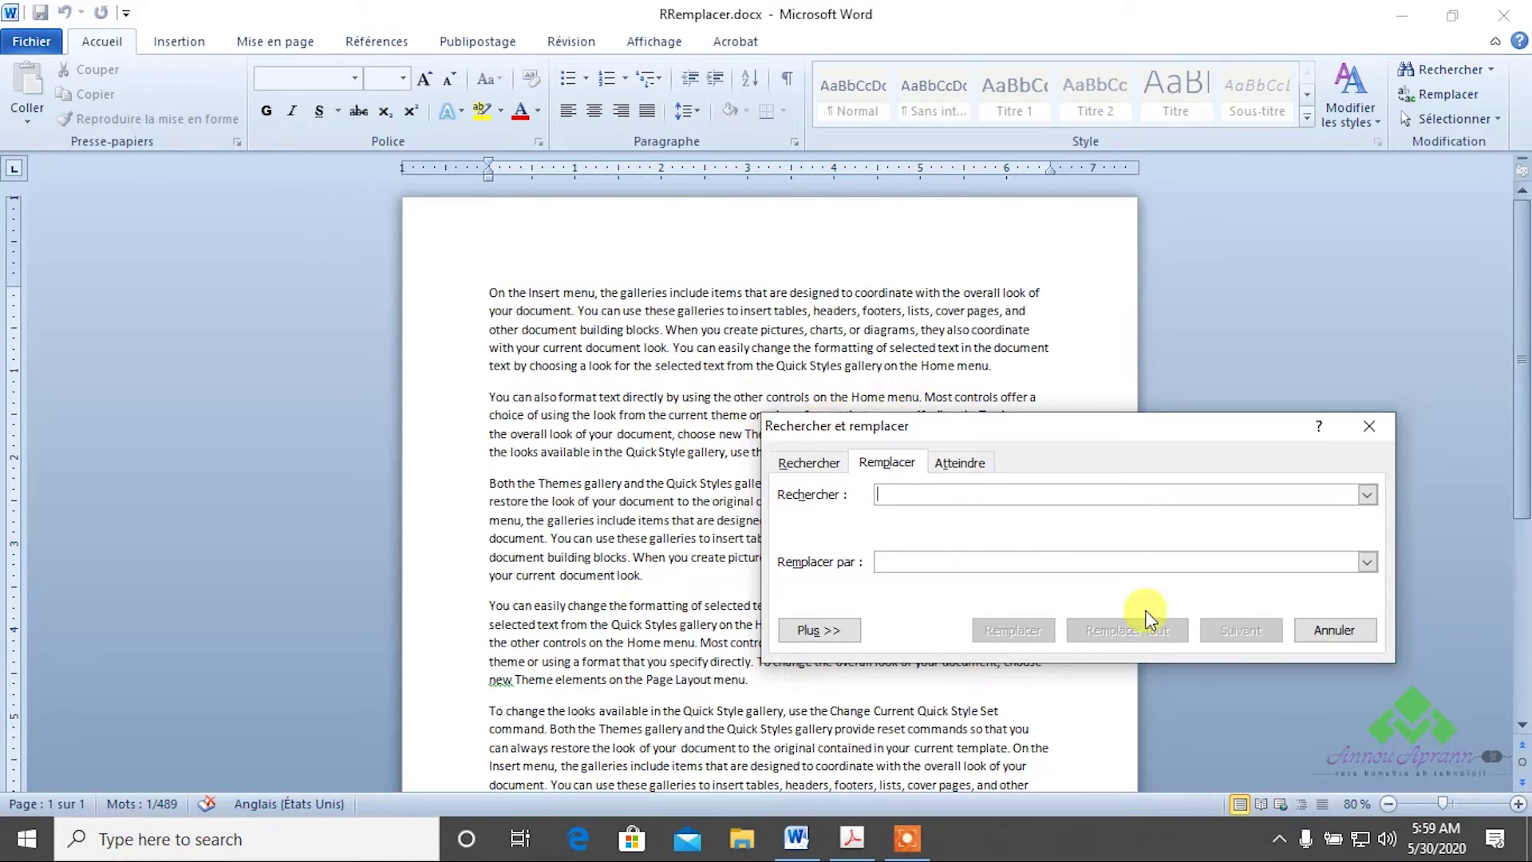
# Zoom the page to 100% and select the word 'menu' in the first line
pyautogui.click(1519, 803)
pyautogui.click(1519, 804)
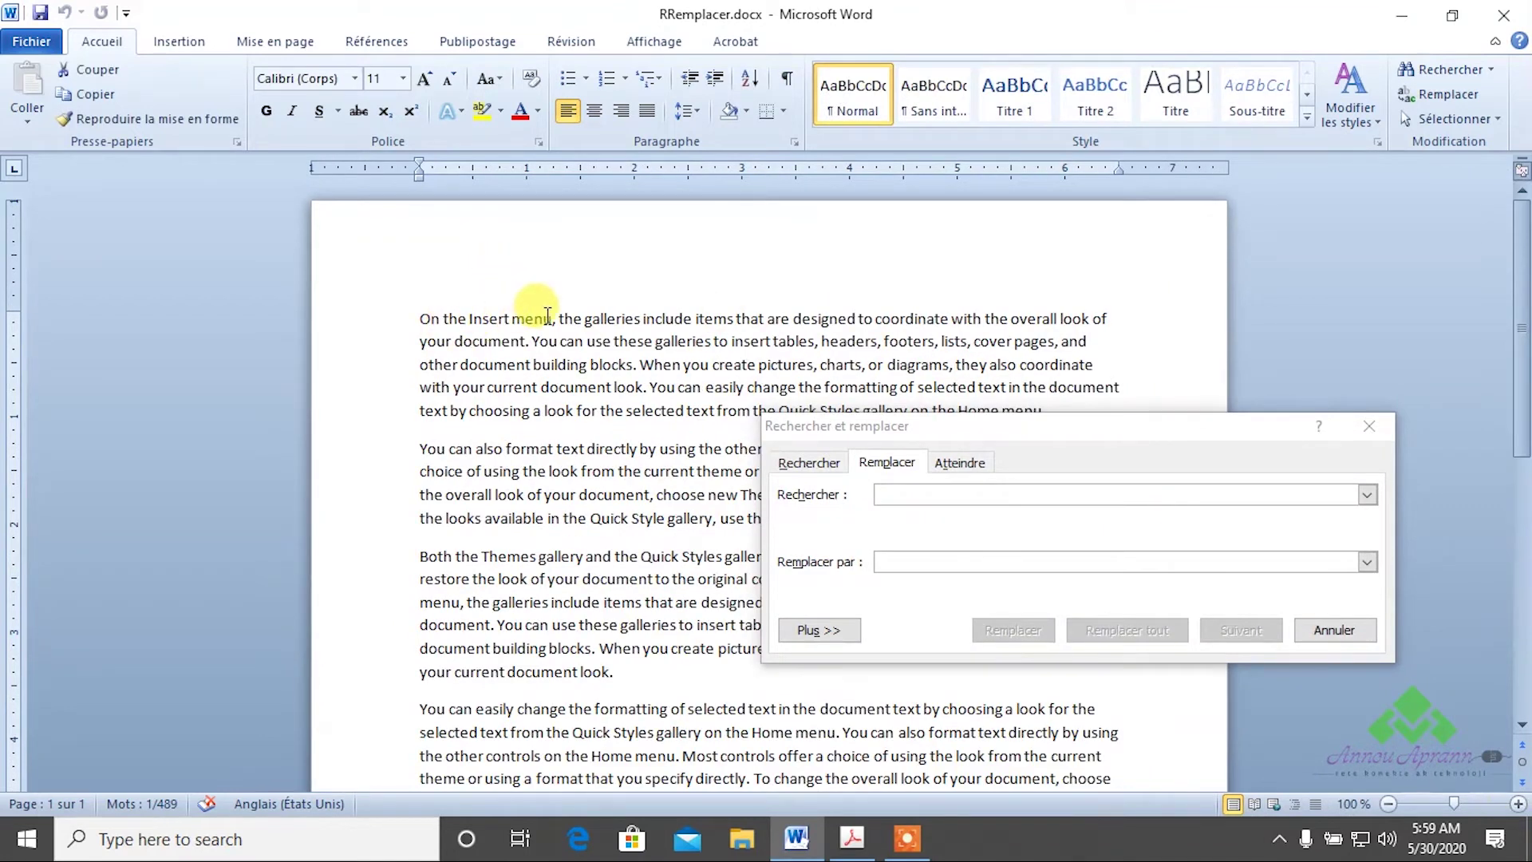
pyautogui.moveTo(550, 315); pyautogui.dragTo(514, 317)
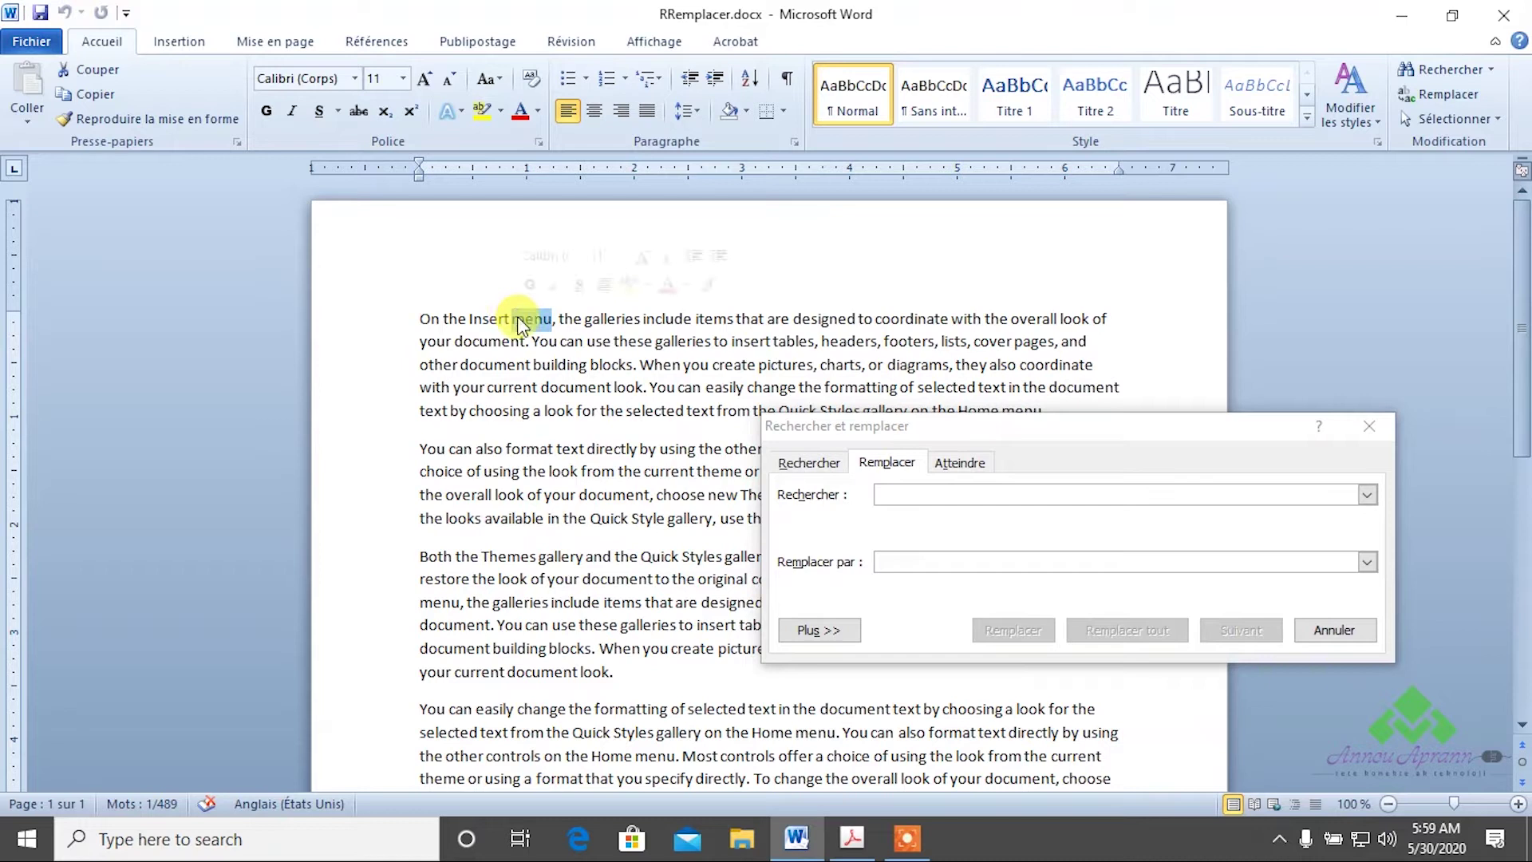
pyautogui.moveTo(900, 427); pyautogui.dragTo(926, 322)
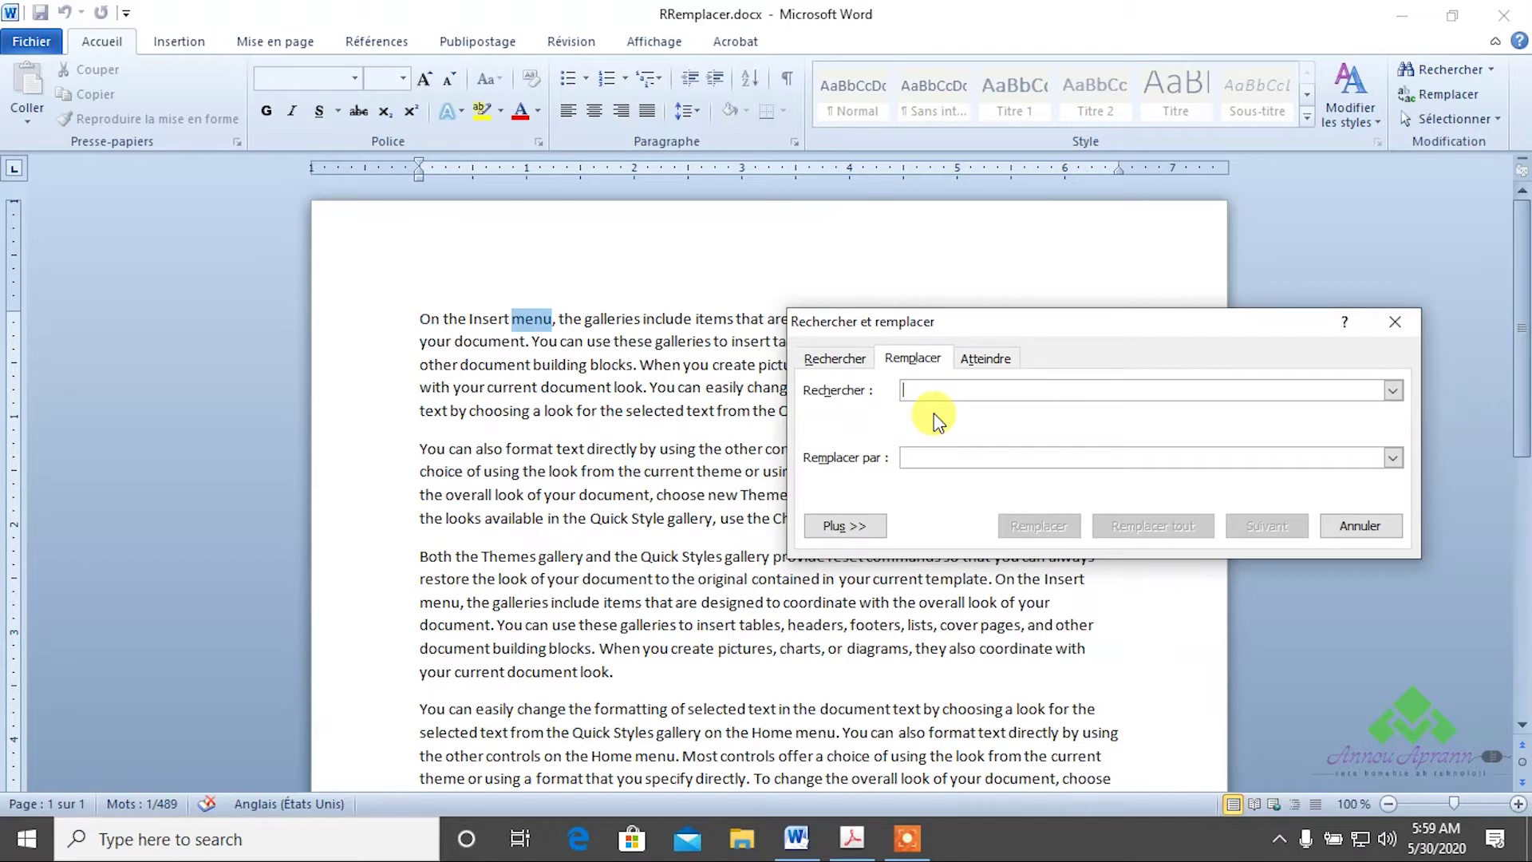
# Set 'menu' as the search term and 'tab' as the replacement, then replace the first occurrence
pyautogui.write('menu')
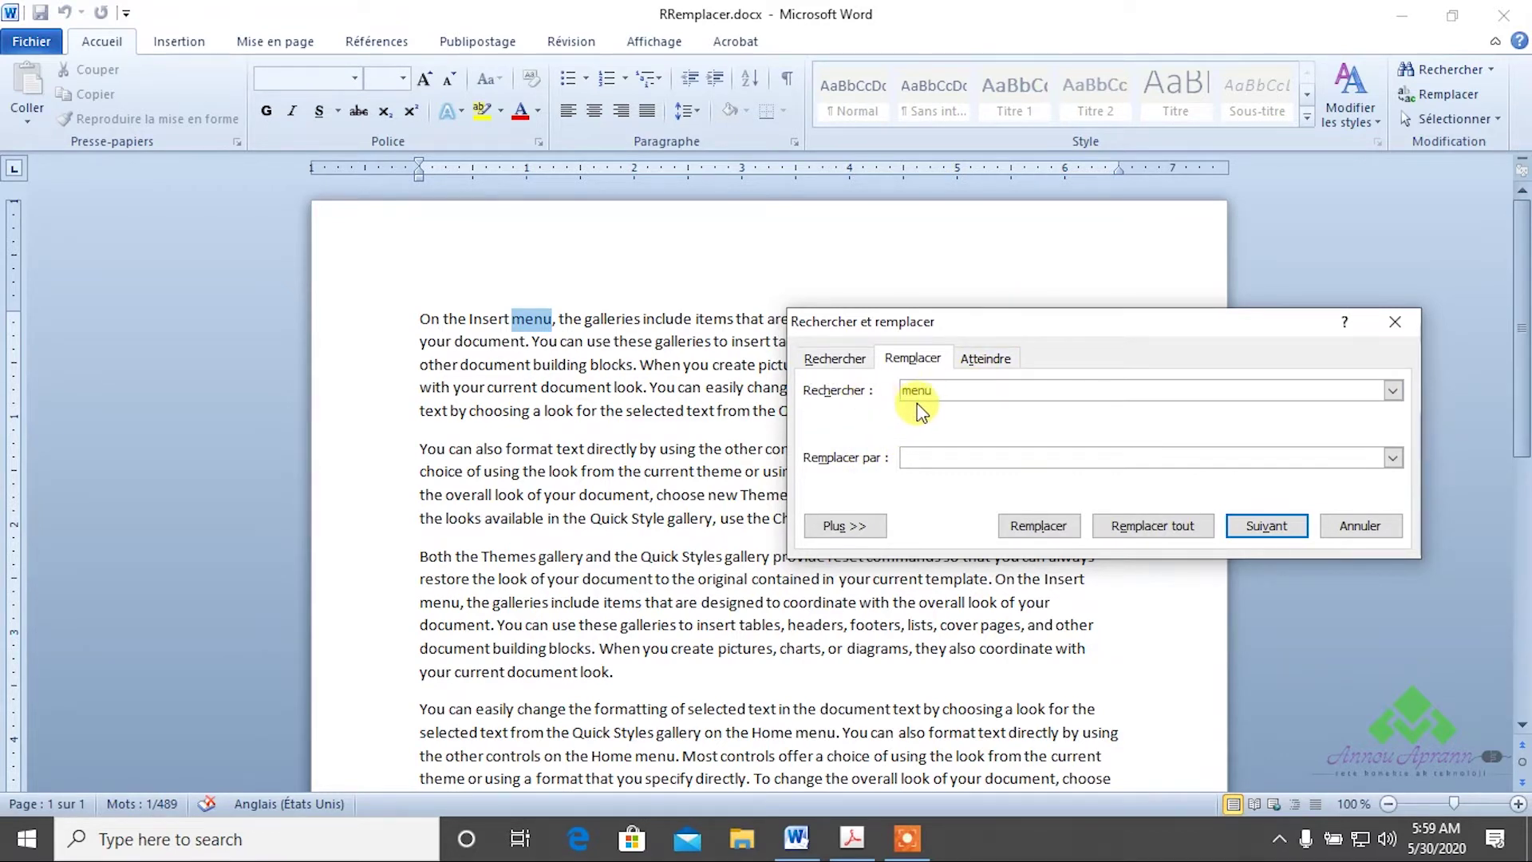
pyautogui.click(935, 456)
pyautogui.write('ab')
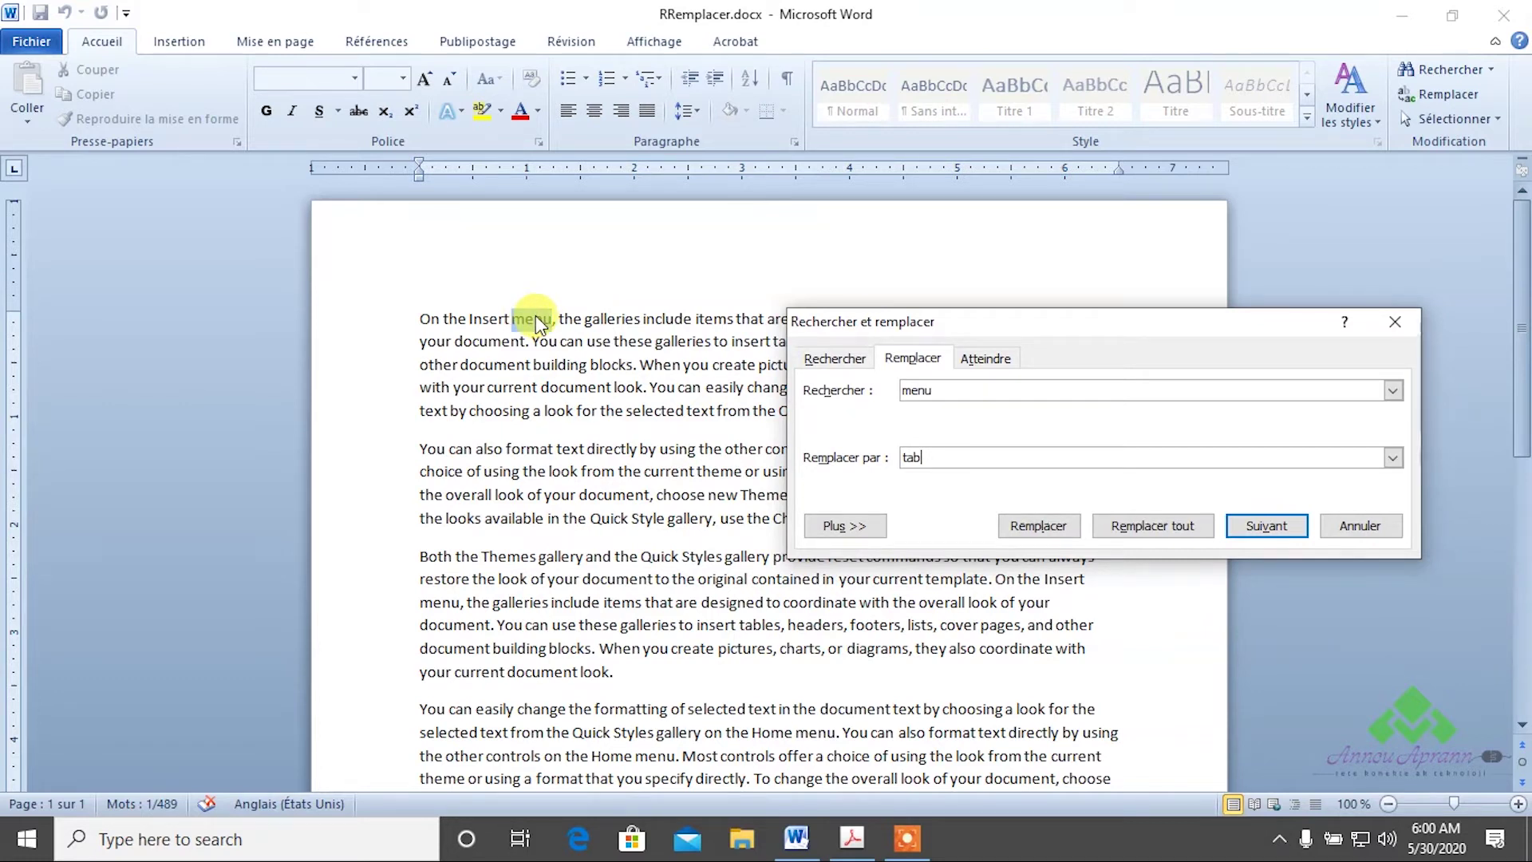
pyautogui.moveTo(812, 321); pyautogui.dragTo(836, 454)
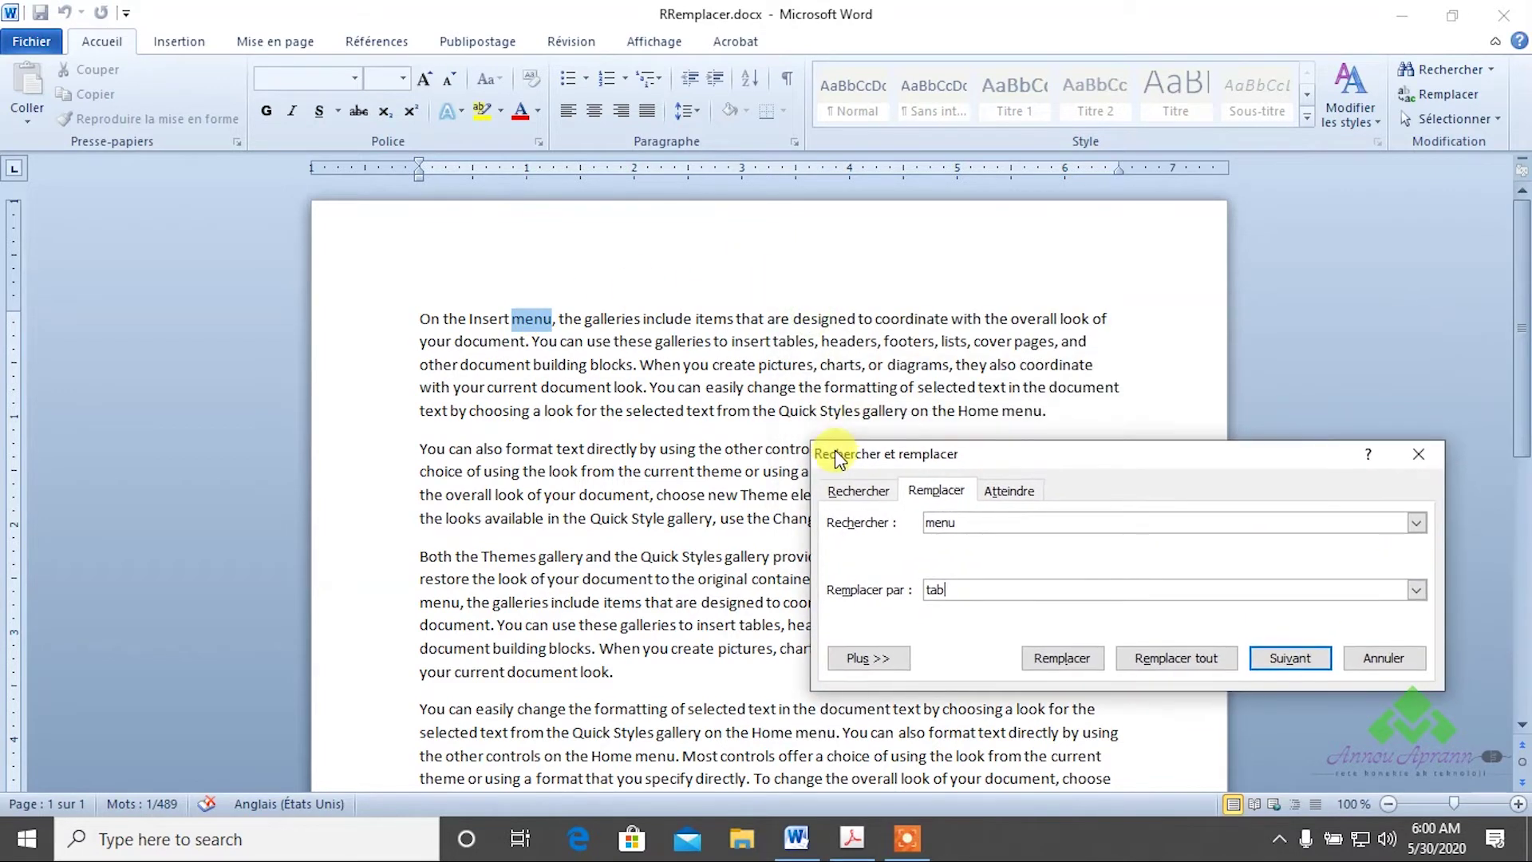
pyautogui.click(1062, 661)
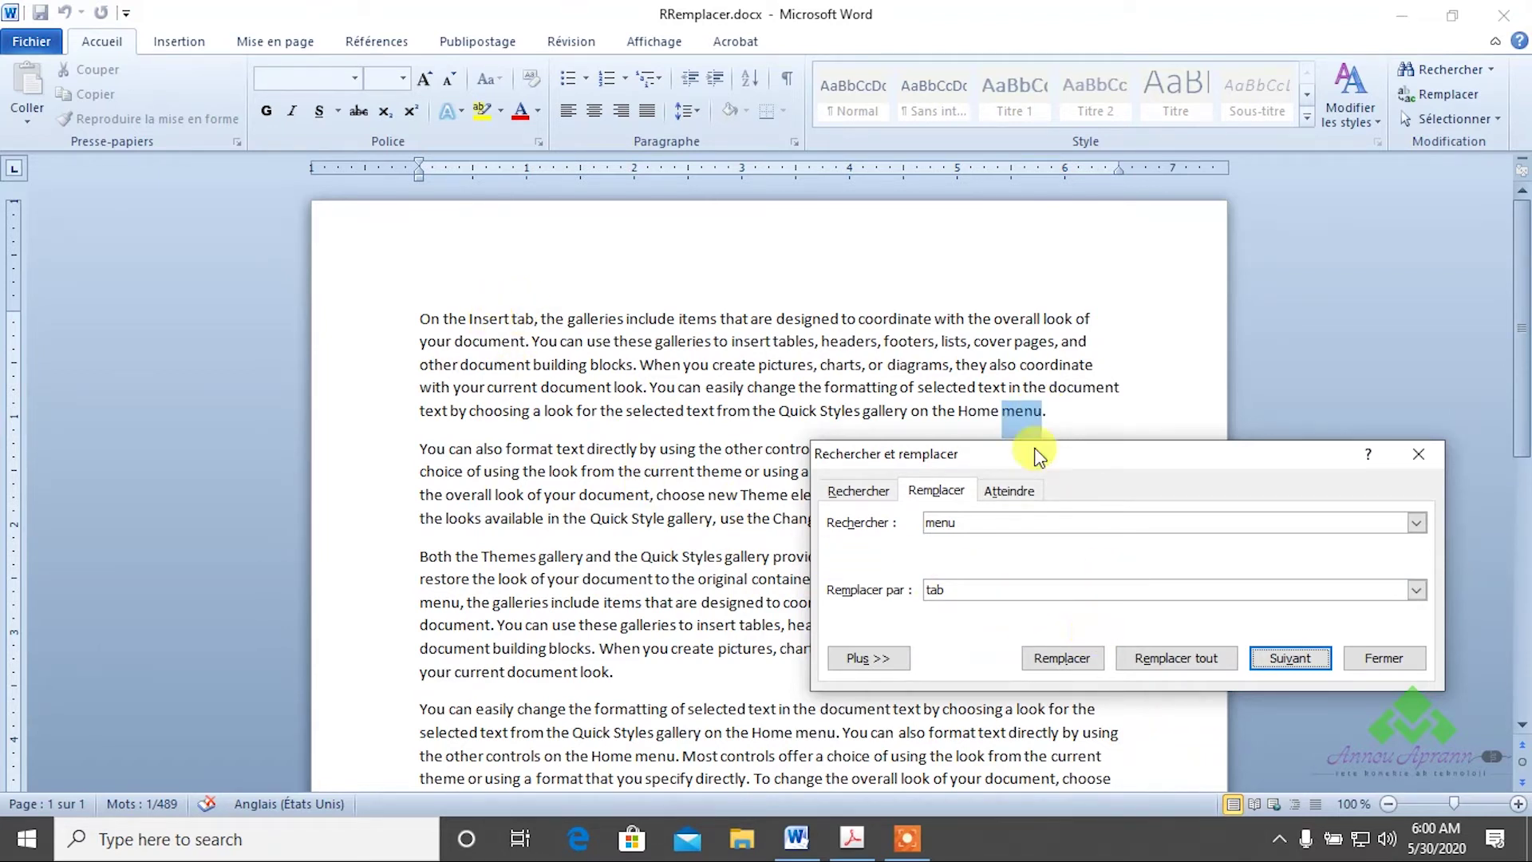
# Replace the next 'menu', then replace all remaining ones with 'tab' (9 replacements) and close the dialog
pyautogui.click(1062, 658)
pyautogui.moveTo(990, 204); pyautogui.dragTo(541, 199)
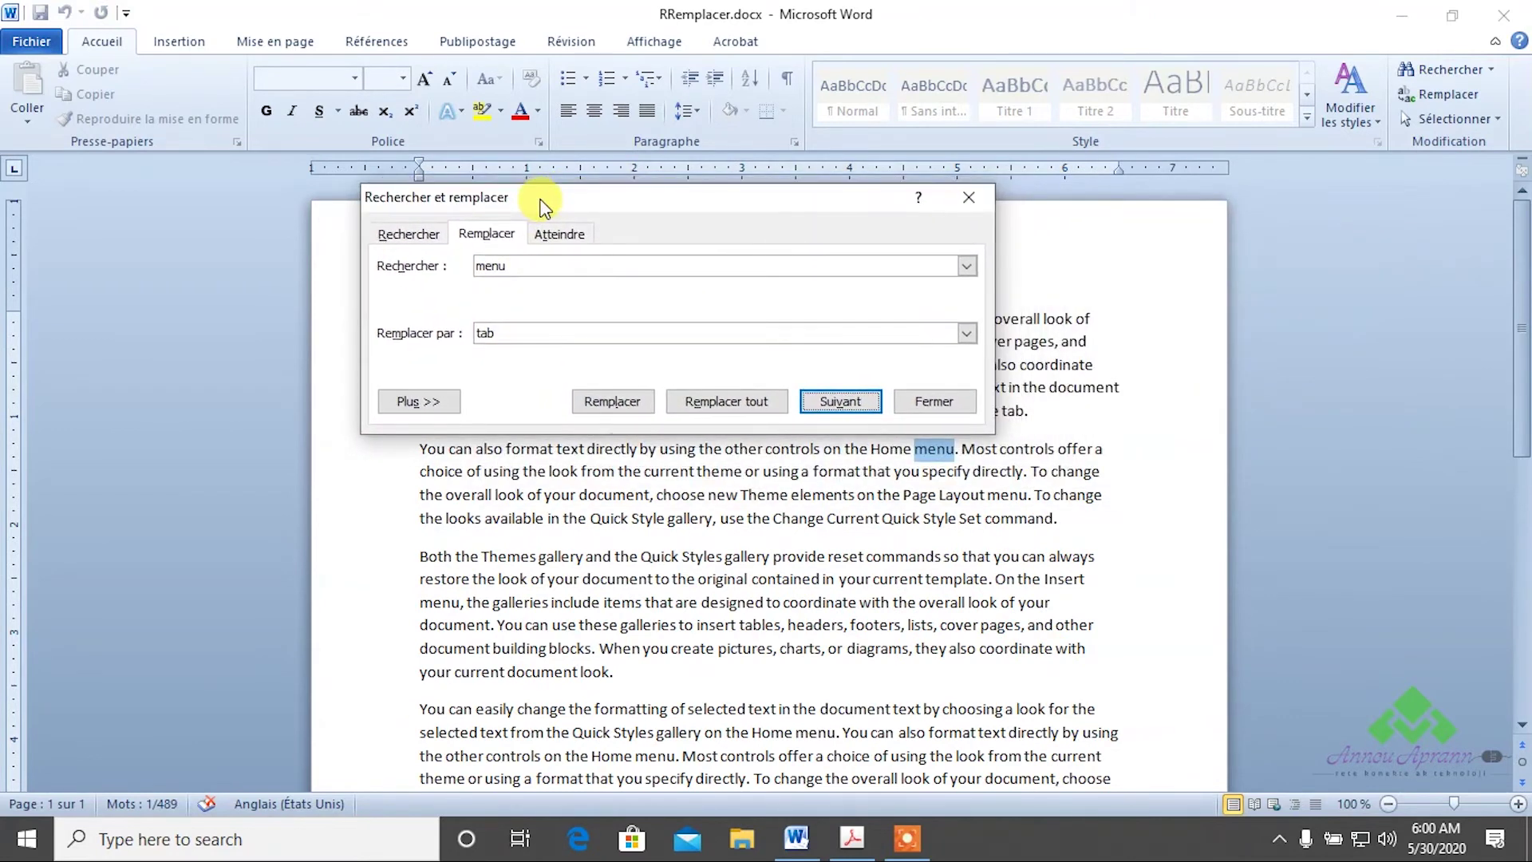
pyautogui.click(692, 413)
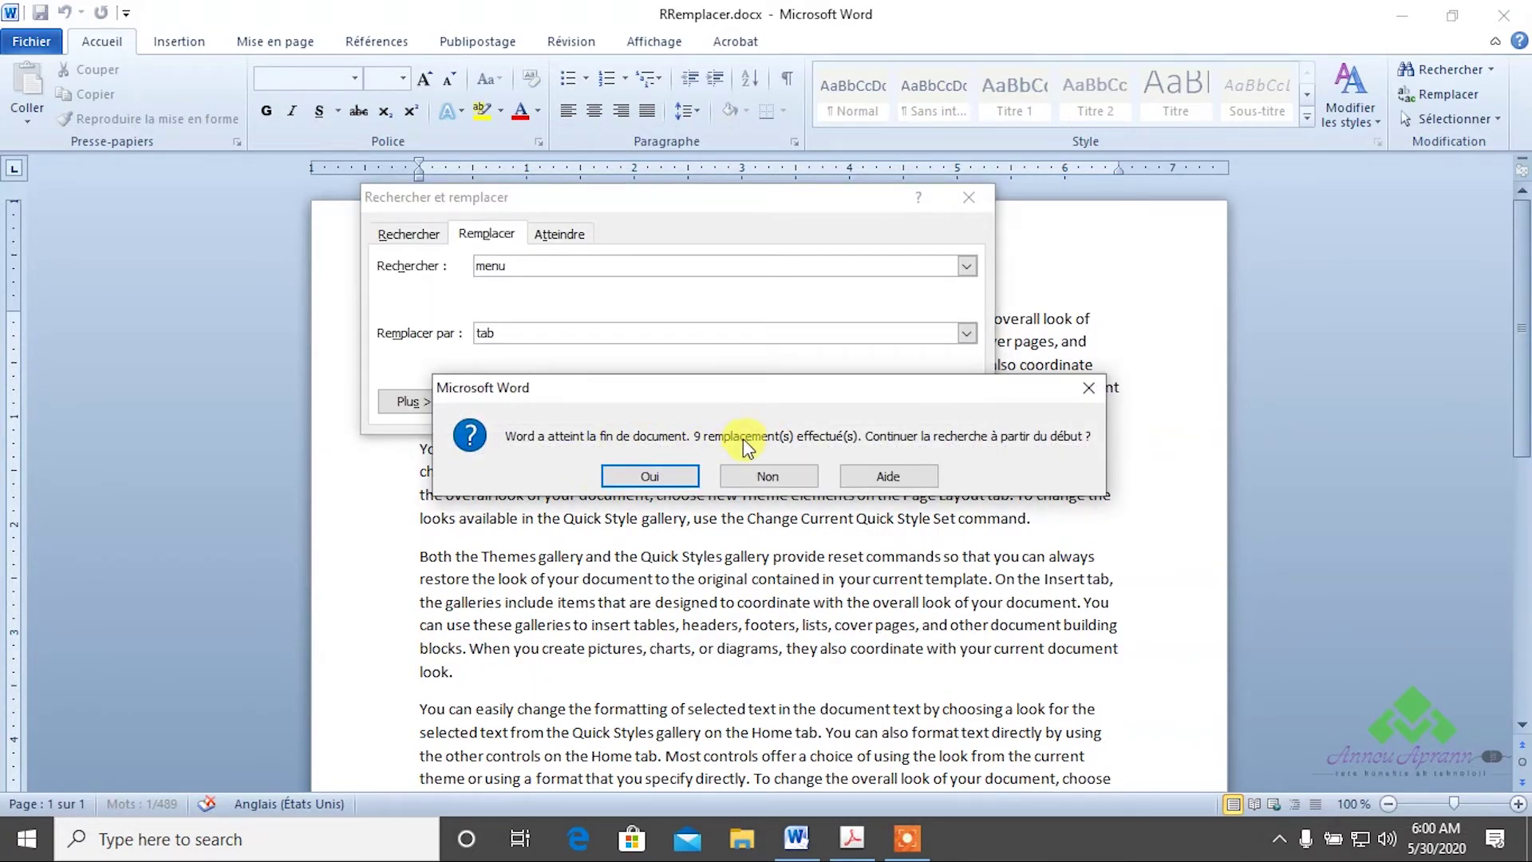
pyautogui.click(685, 475)
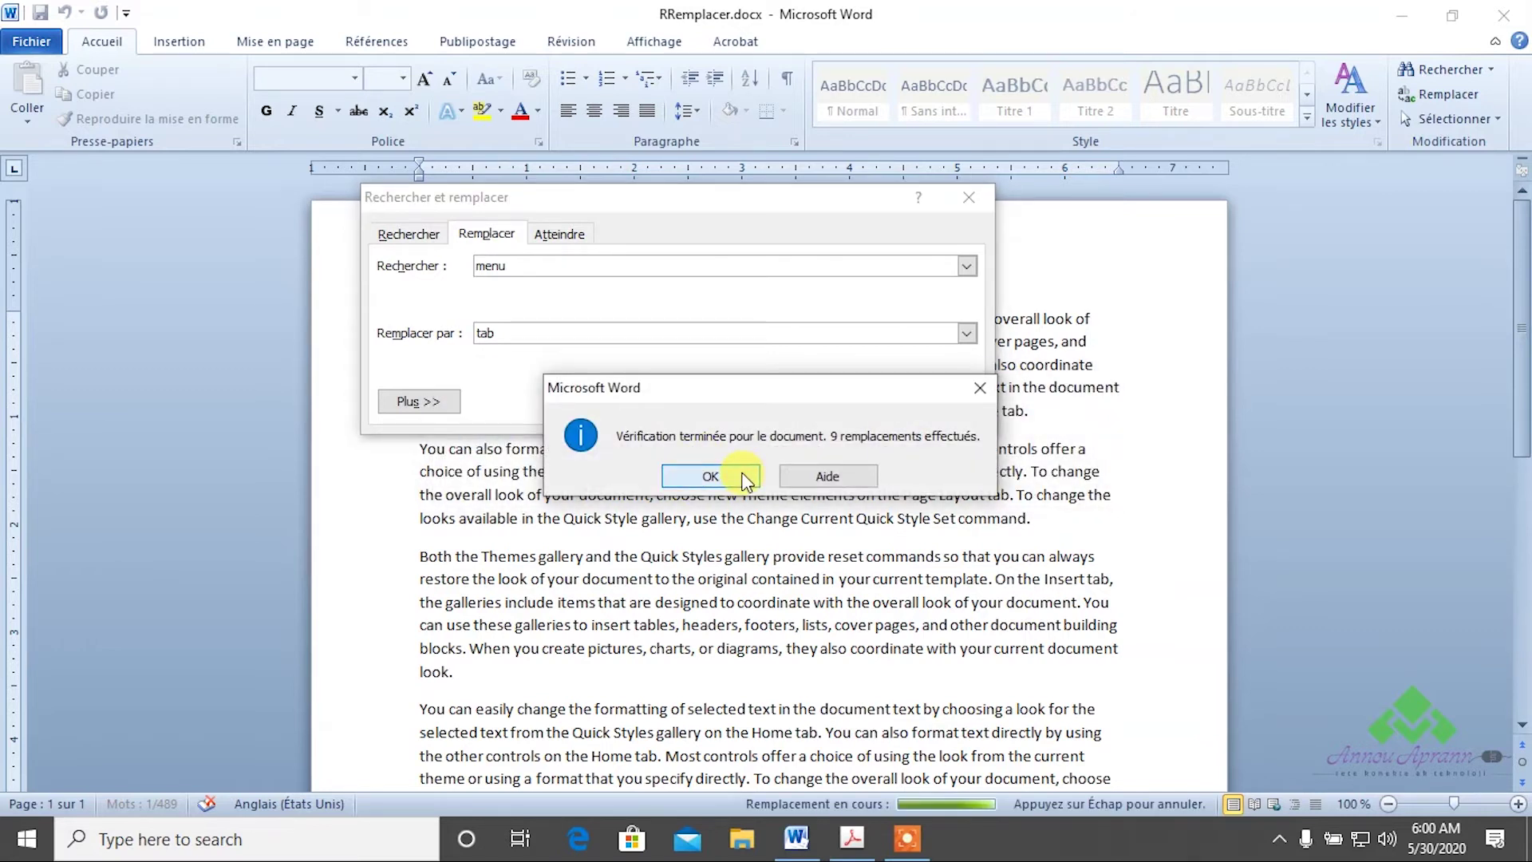
pyautogui.click(711, 476)
pyautogui.click(909, 401)
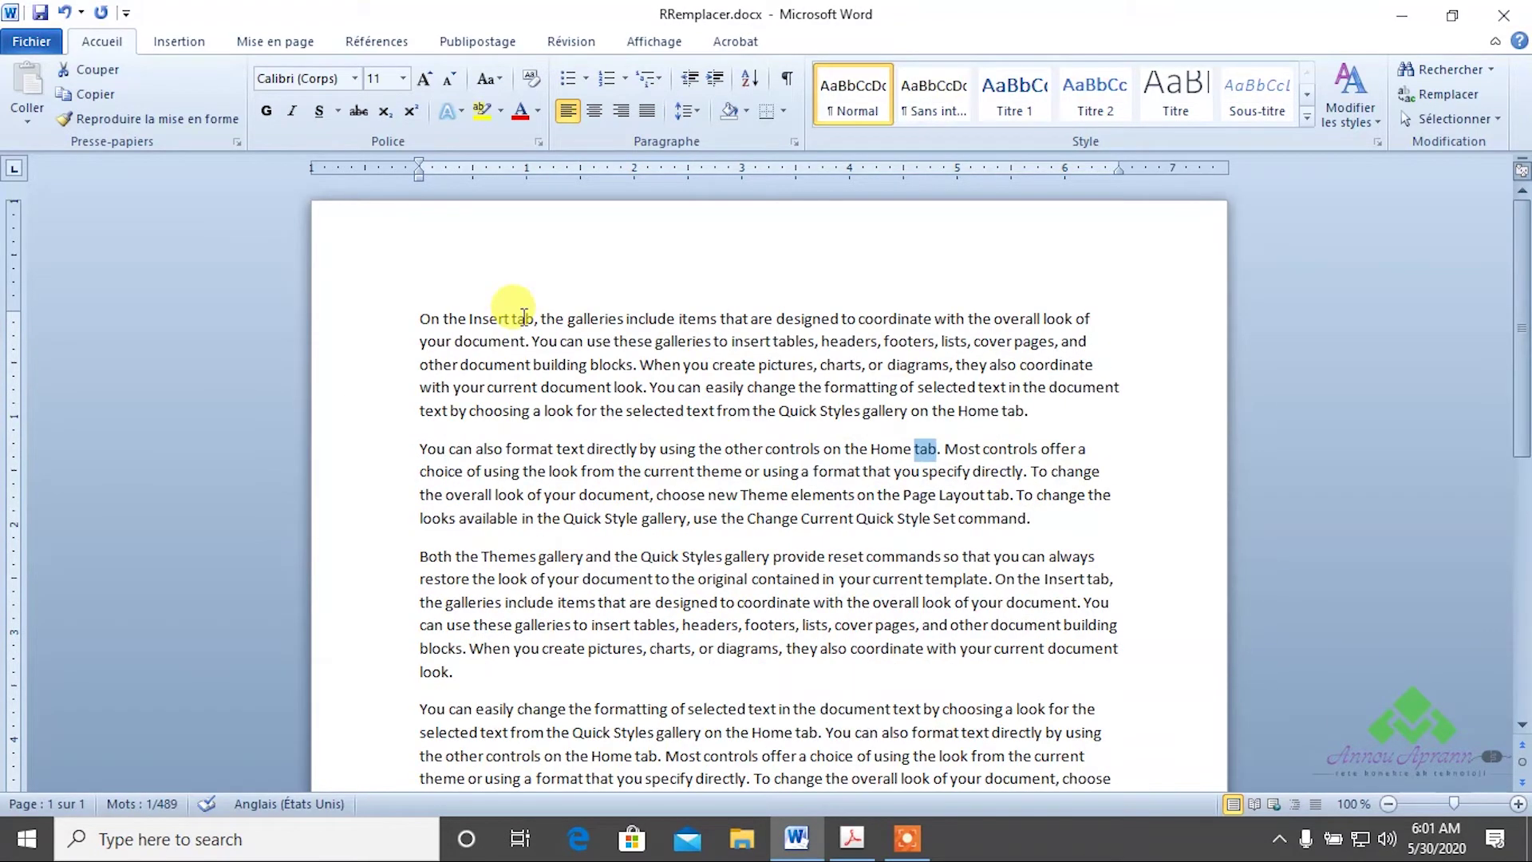
# Deselect the text and reopen Rechercher et remplacer, still holding menu → tab
pyautogui.click(524, 317)
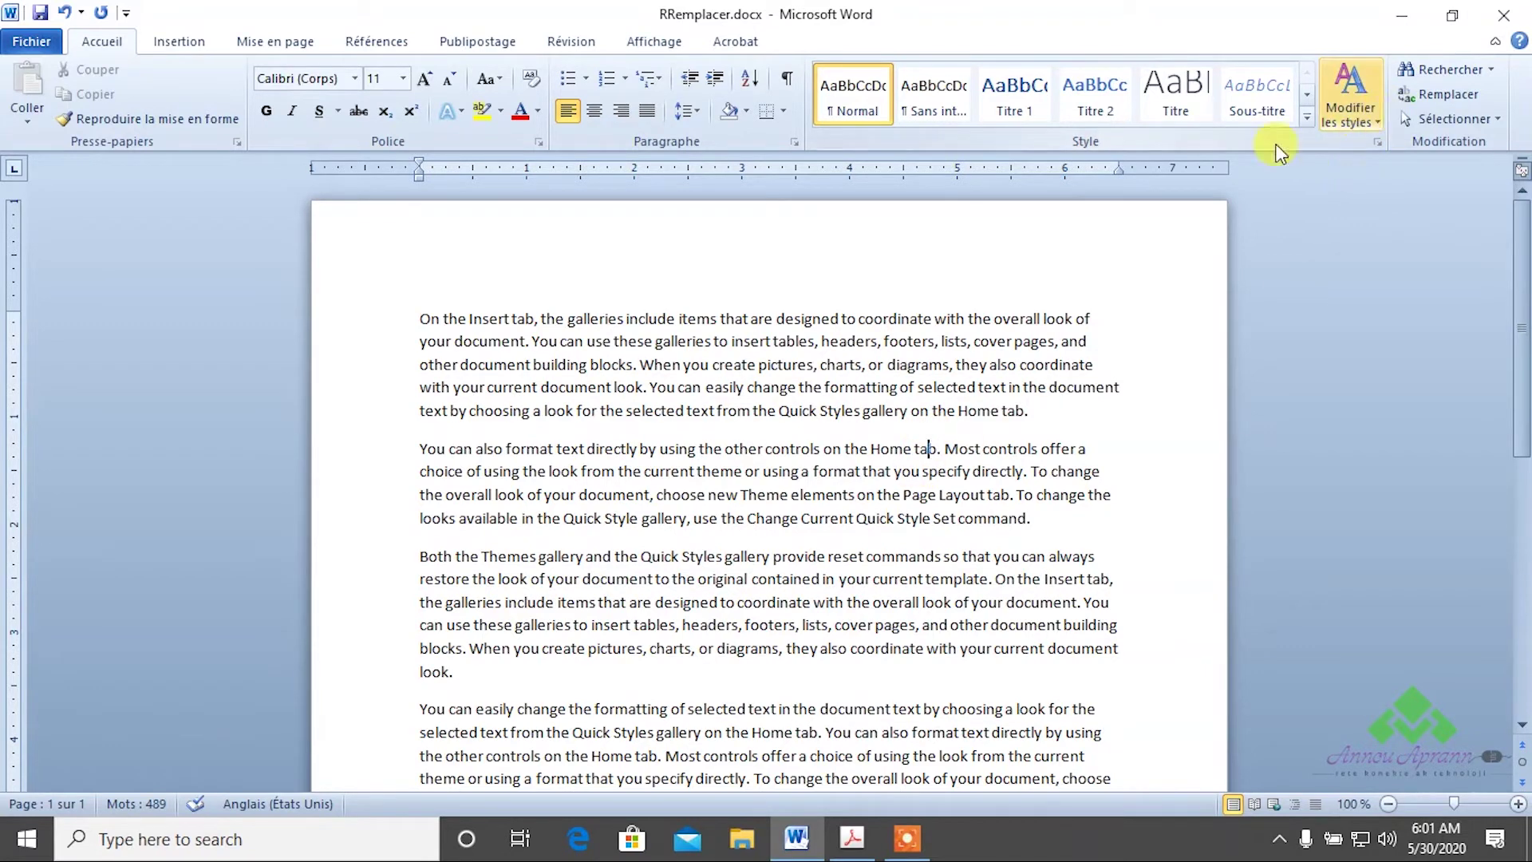
pyautogui.click(1429, 99)
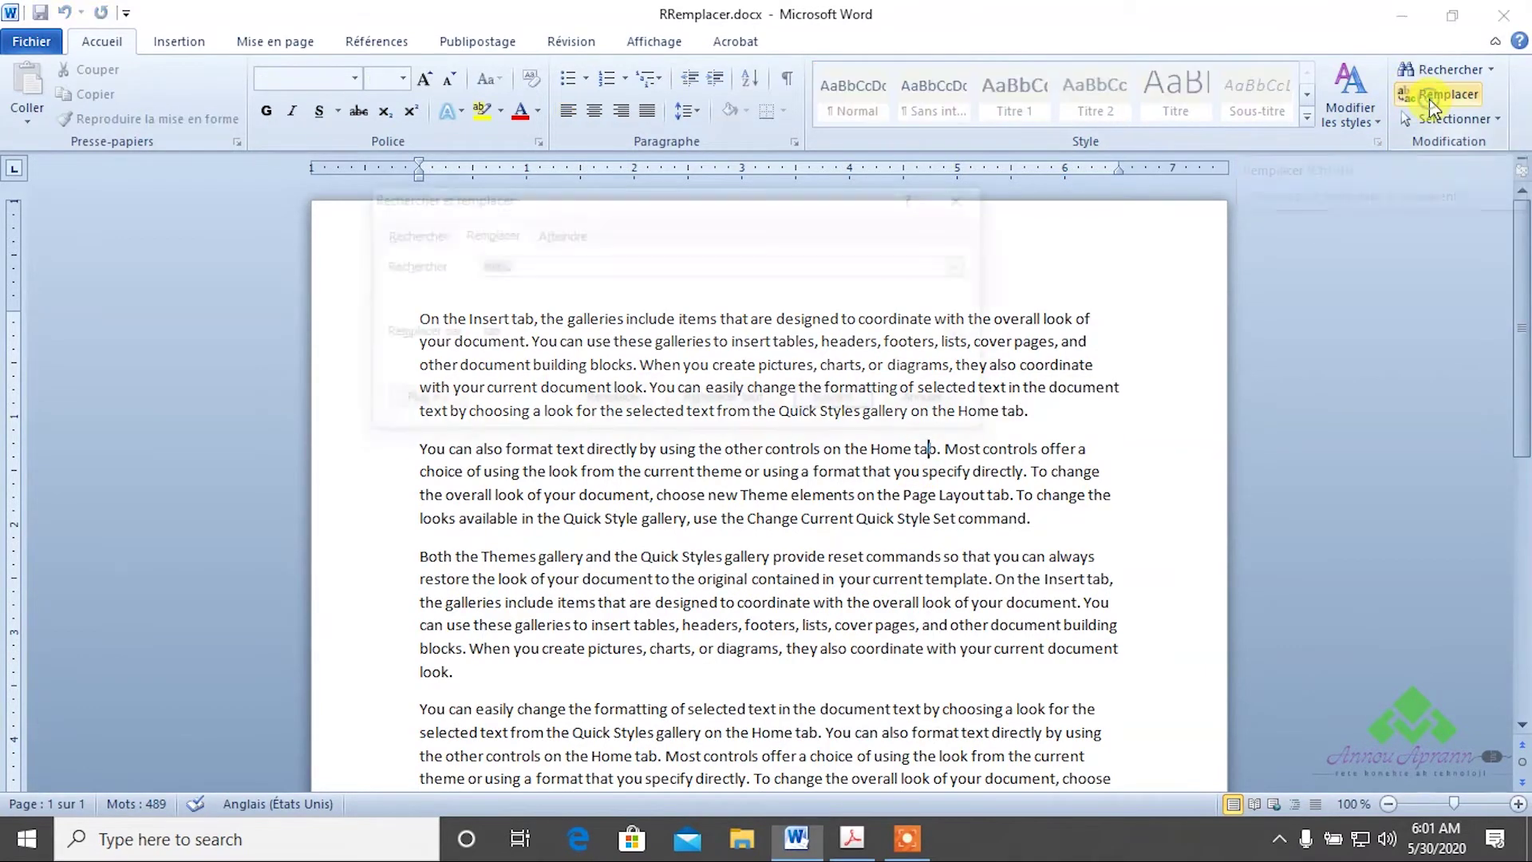
pyautogui.moveTo(604, 203); pyautogui.dragTo(868, 368)
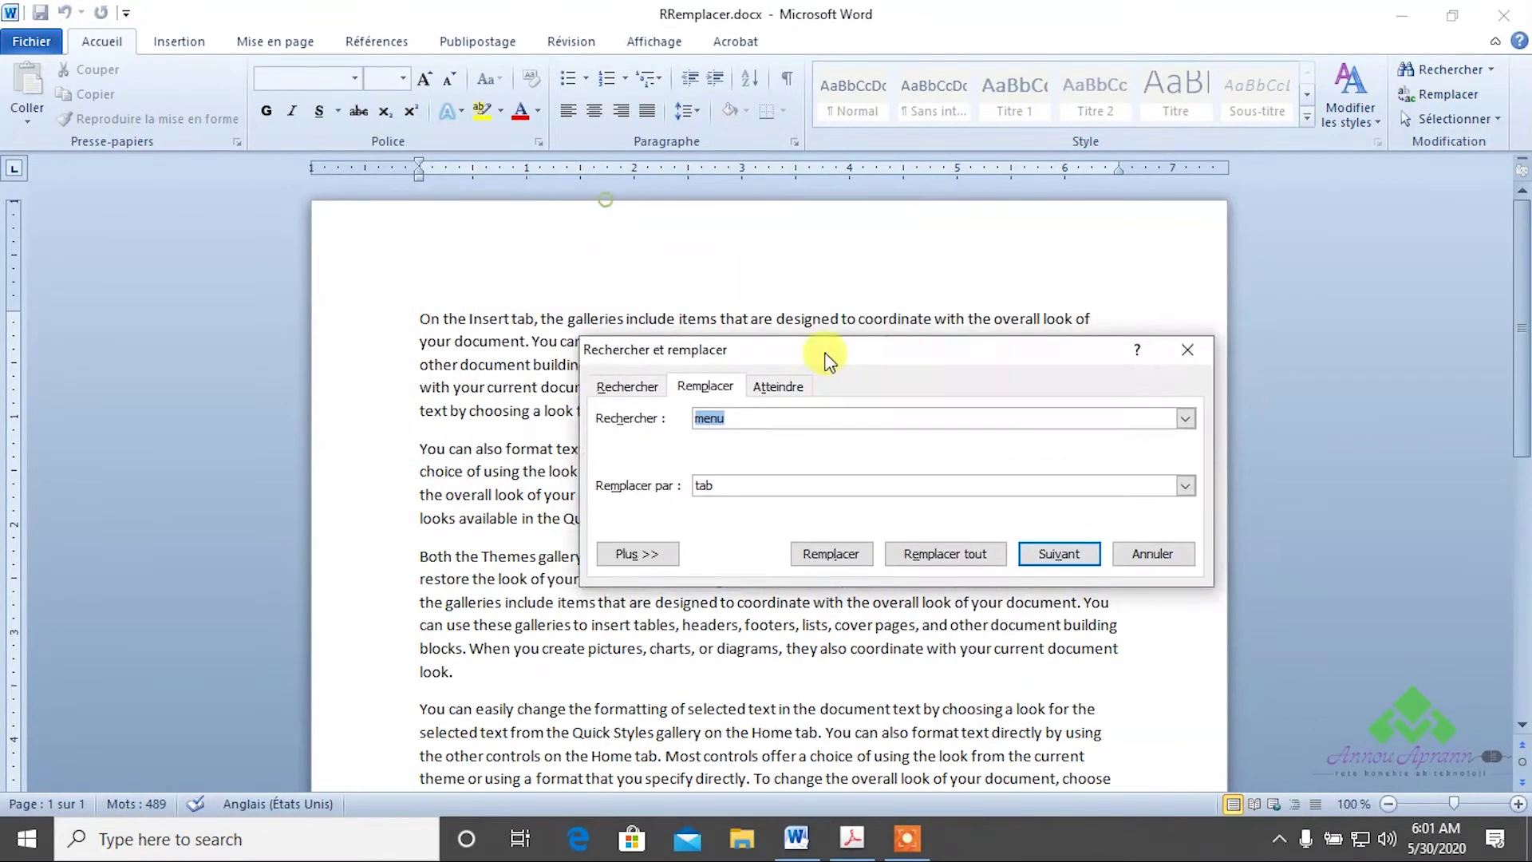
# Swap the terms and replace every 'tab' with 'menu' (14 replacements)
pyautogui.write('t')
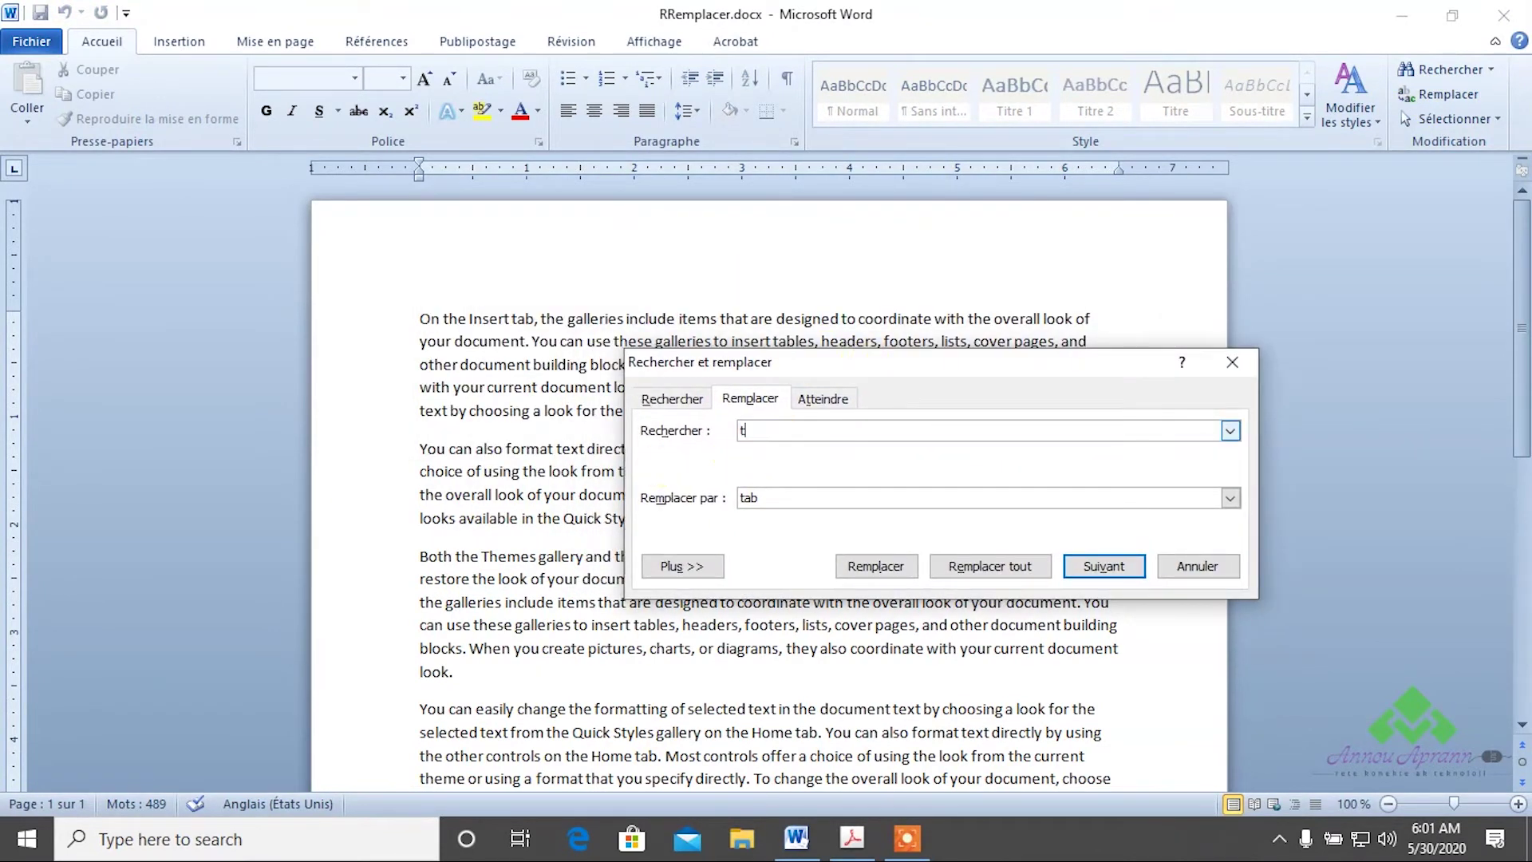
pyautogui.write('ab')
pyautogui.doubleClick(746, 499)
pyautogui.write('menu')
pyautogui.click(951, 563)
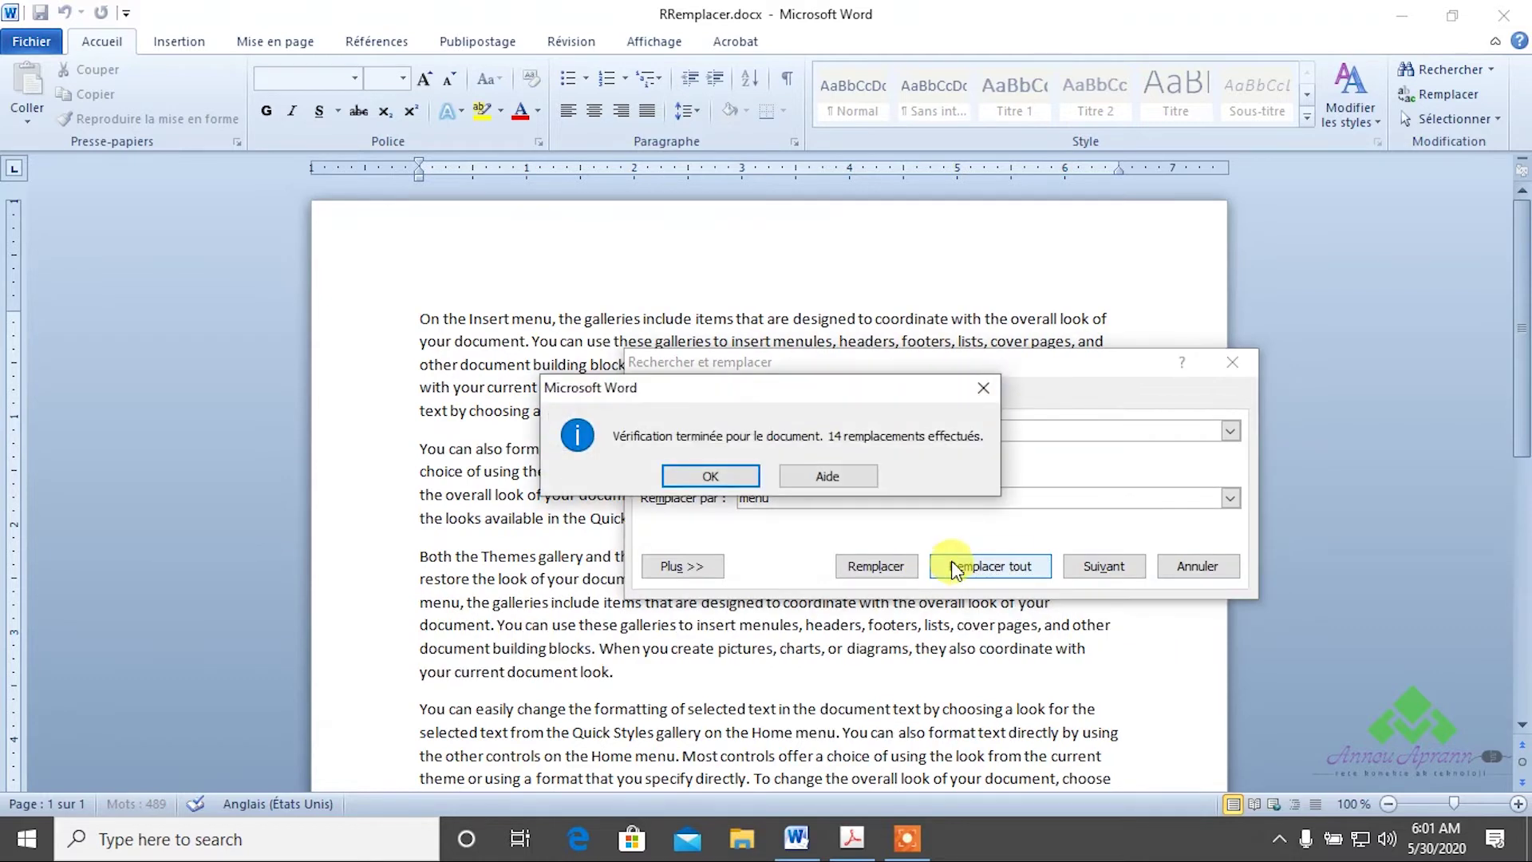
pyautogui.click(709, 476)
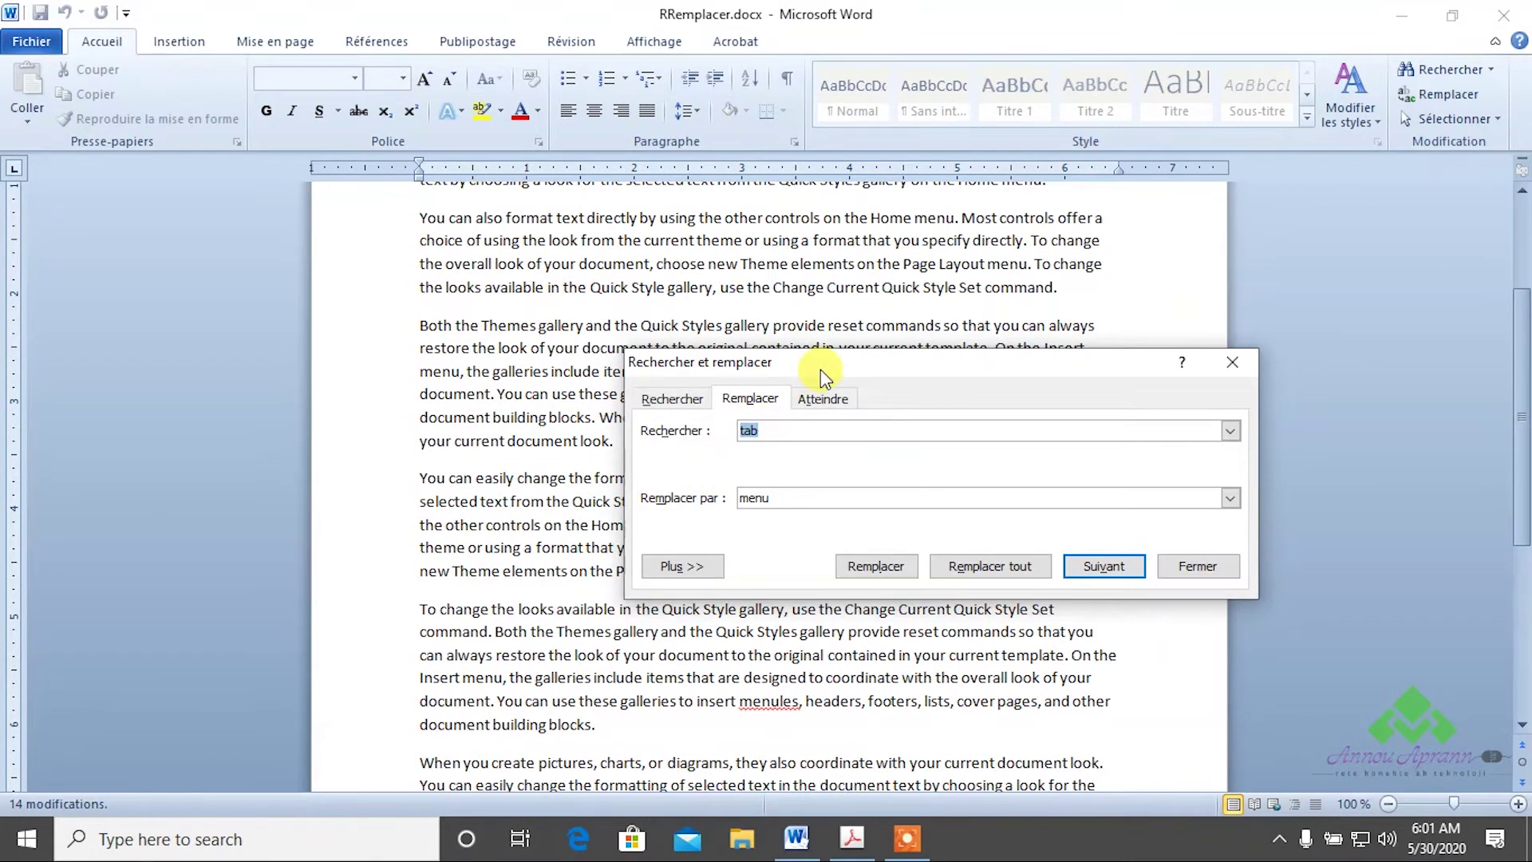
# Move the dialog aside and highlight the broken word 'menules'
pyautogui.moveTo(820, 369); pyautogui.dragTo(706, 516)
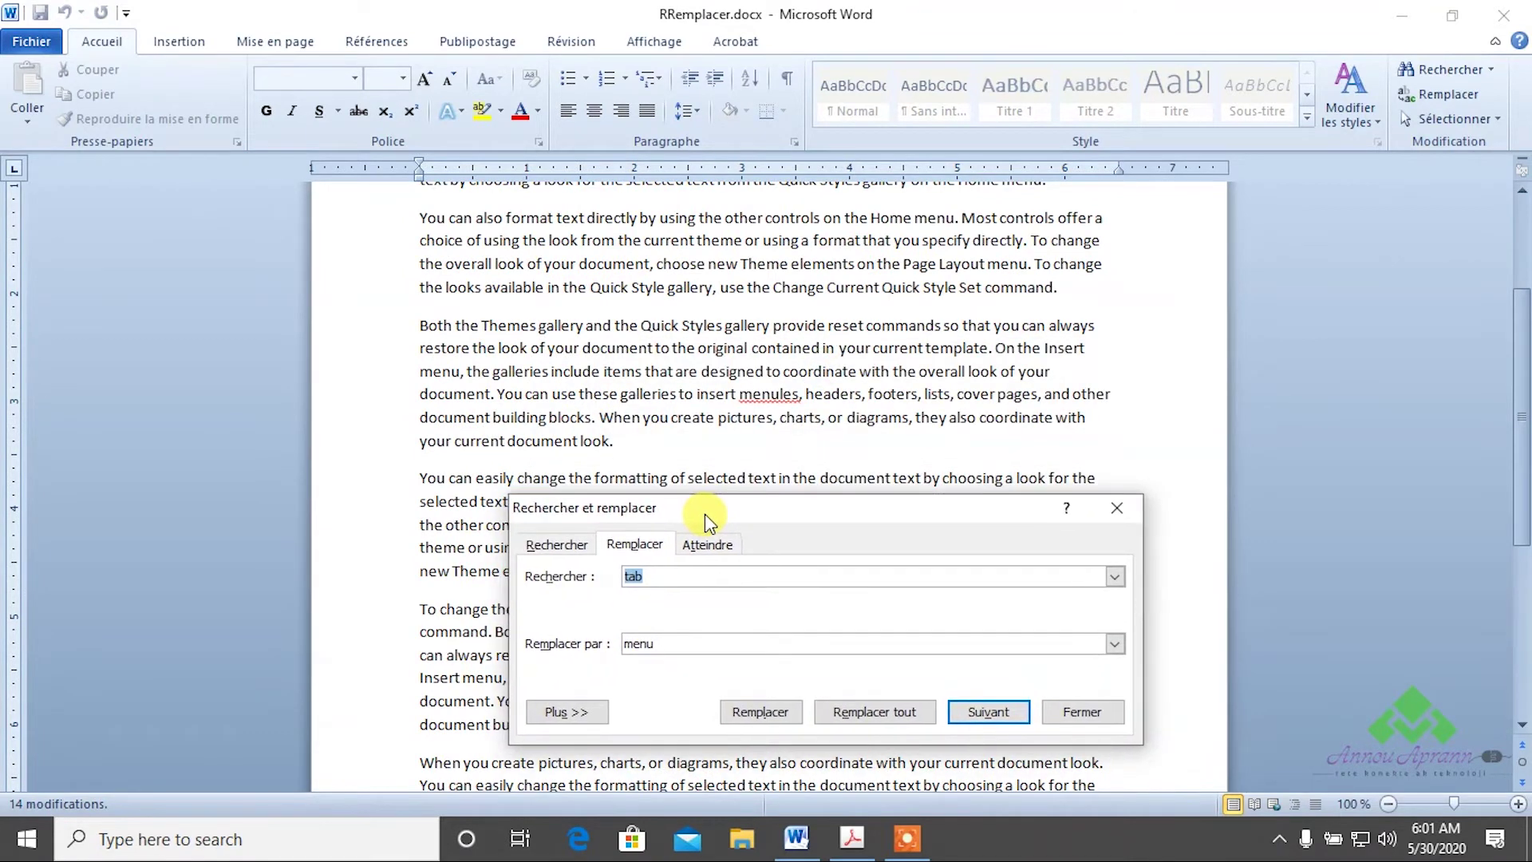
pyautogui.moveTo(741, 395); pyautogui.dragTo(796, 397)
pyautogui.click(798, 396)
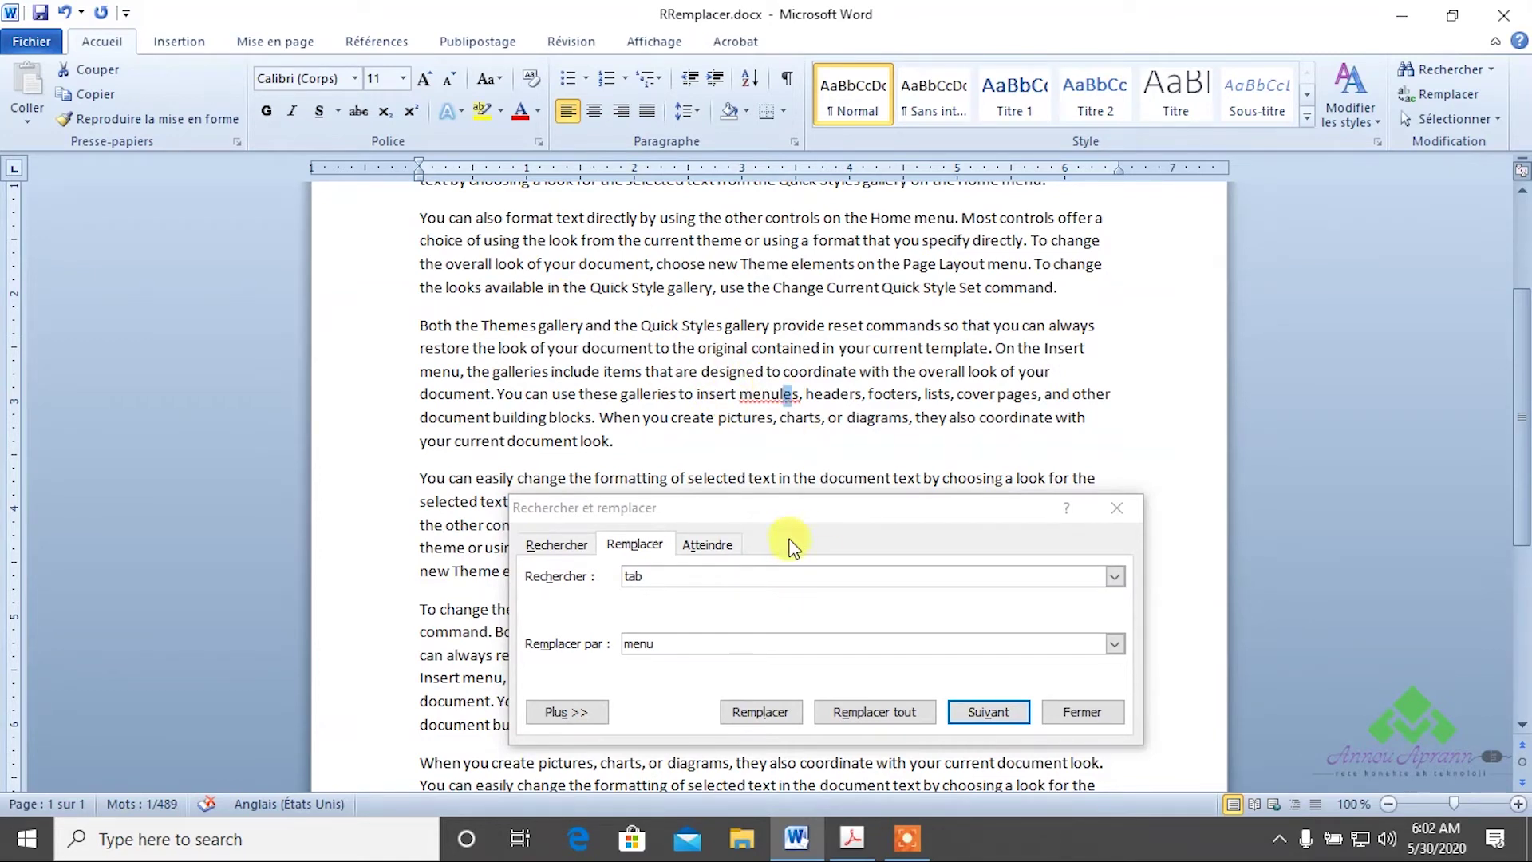
# Undo the 14 replacements and reopen find-and-replace with tab → menu
pyautogui.click(1116, 509)
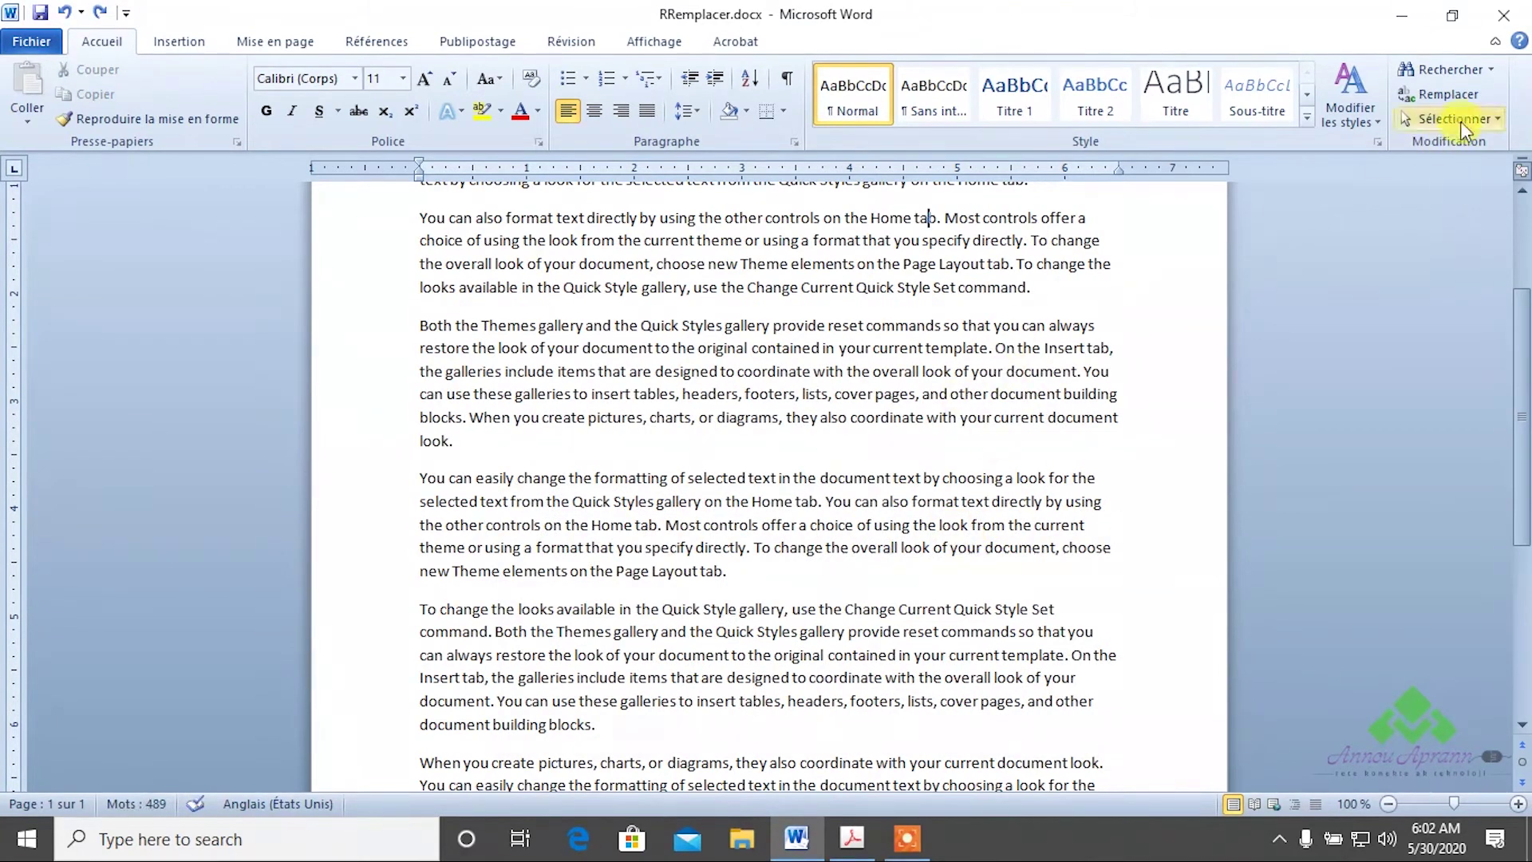
pyautogui.click(1446, 94)
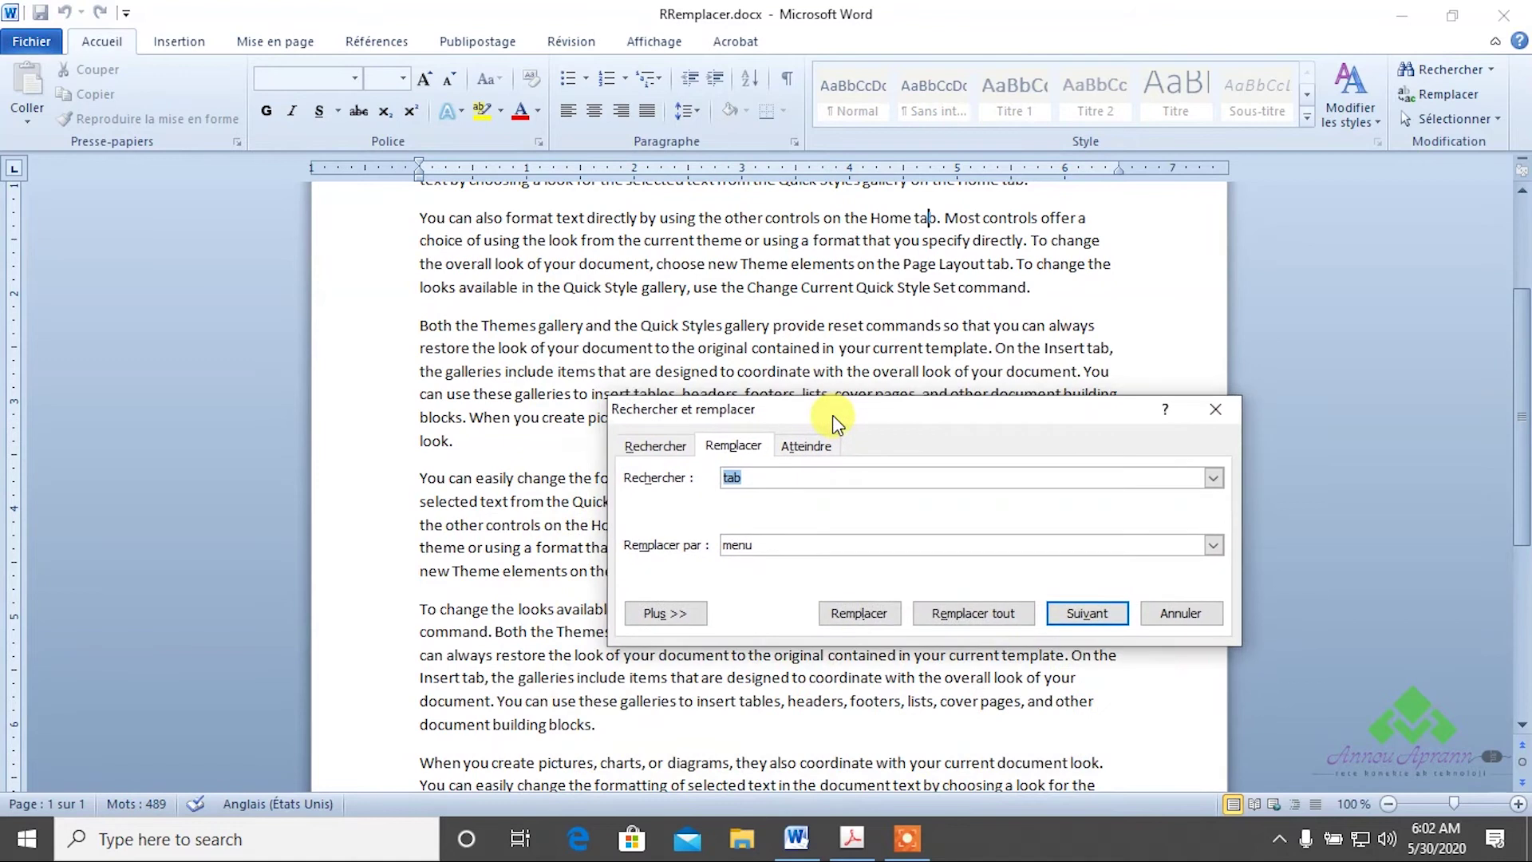
pyautogui.moveTo(734, 511); pyautogui.dragTo(751, 469)
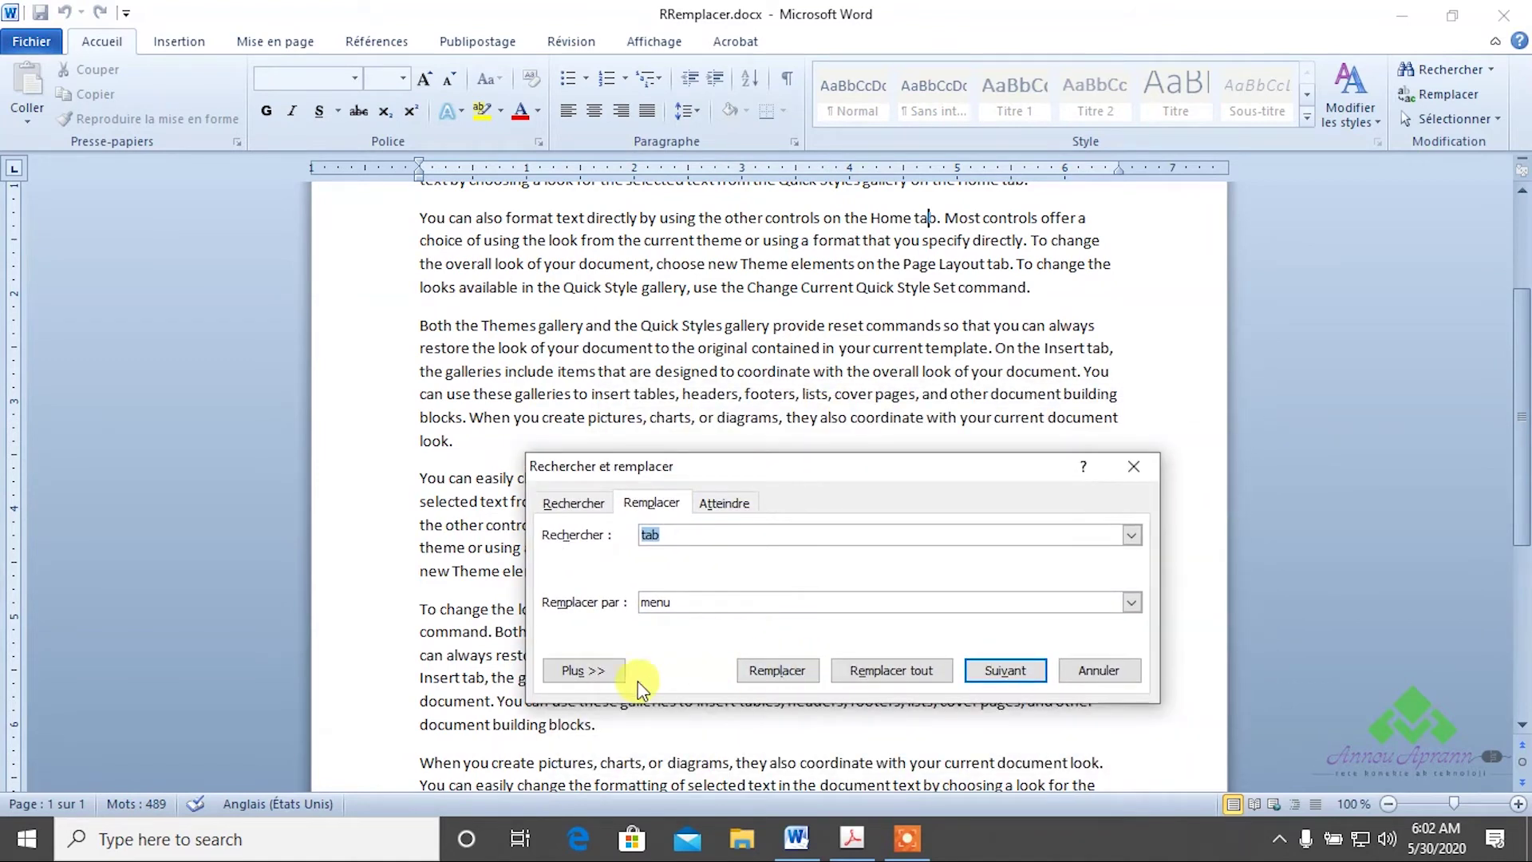
pyautogui.click(990, 675)
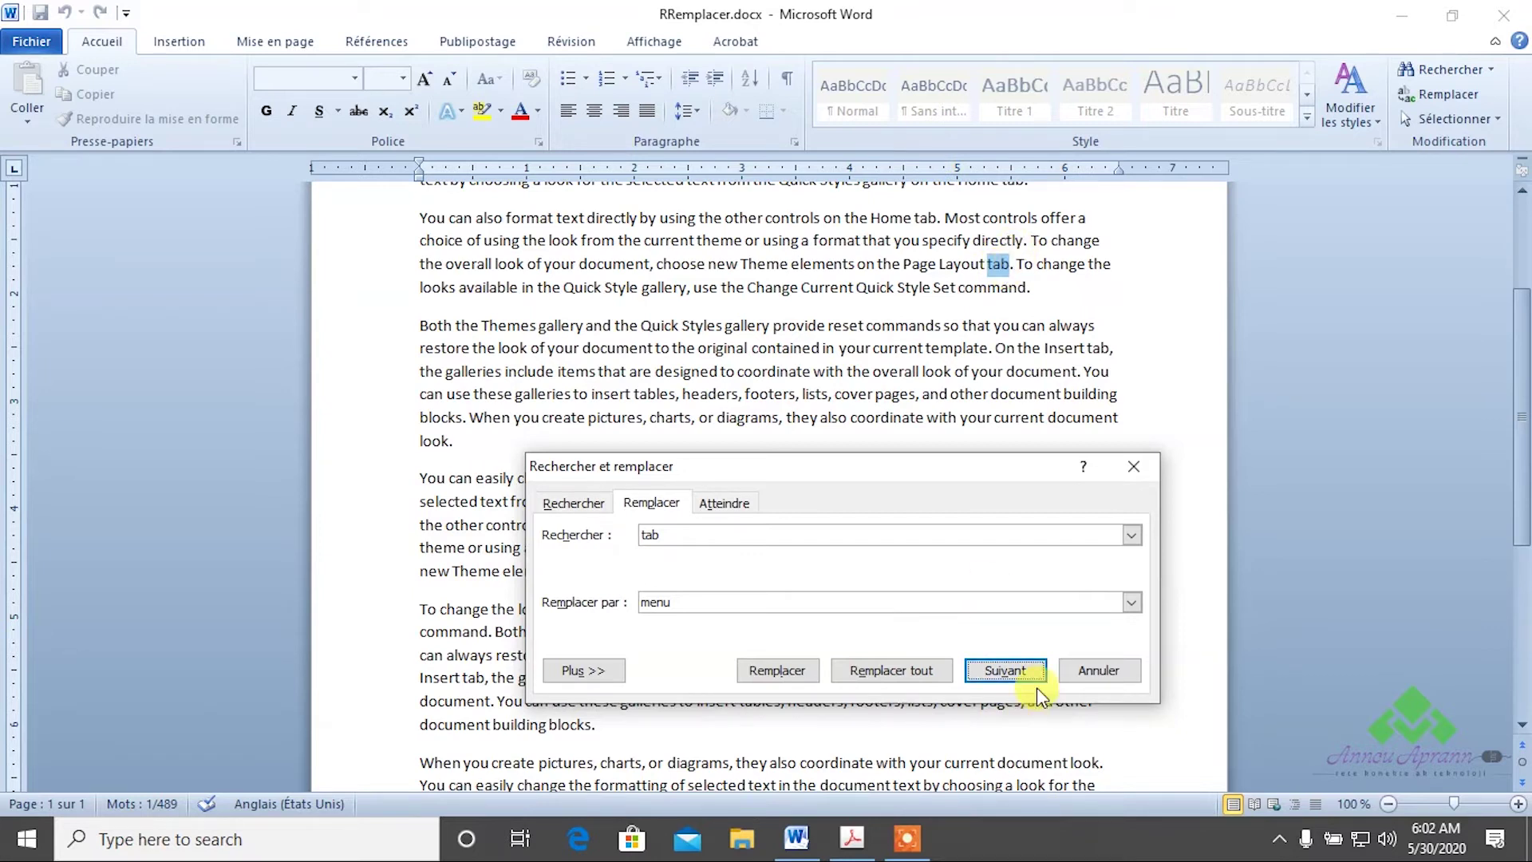
pyautogui.click(1013, 669)
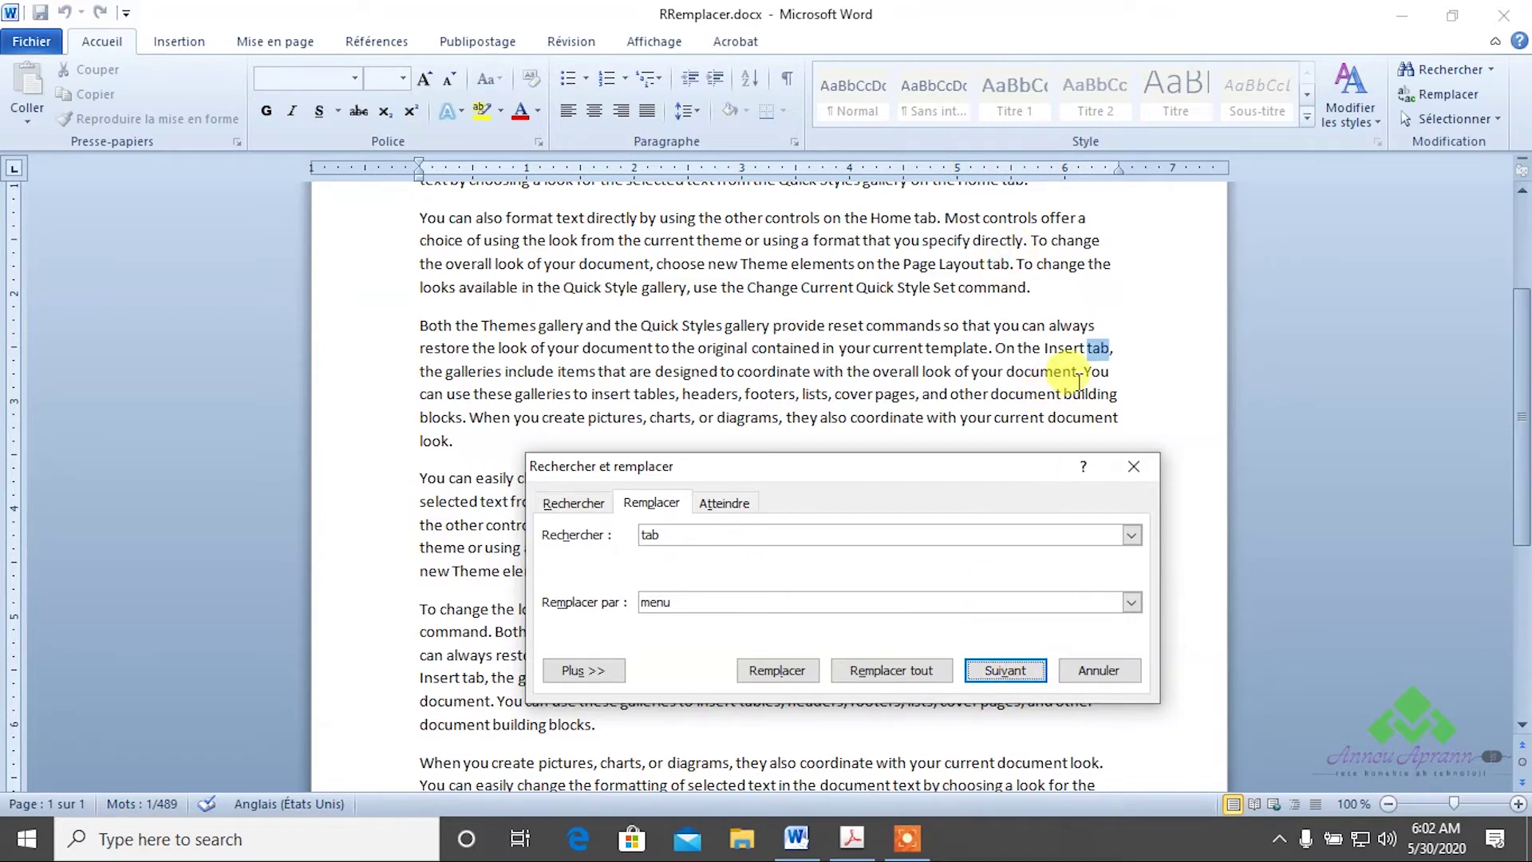
pyautogui.click(1001, 670)
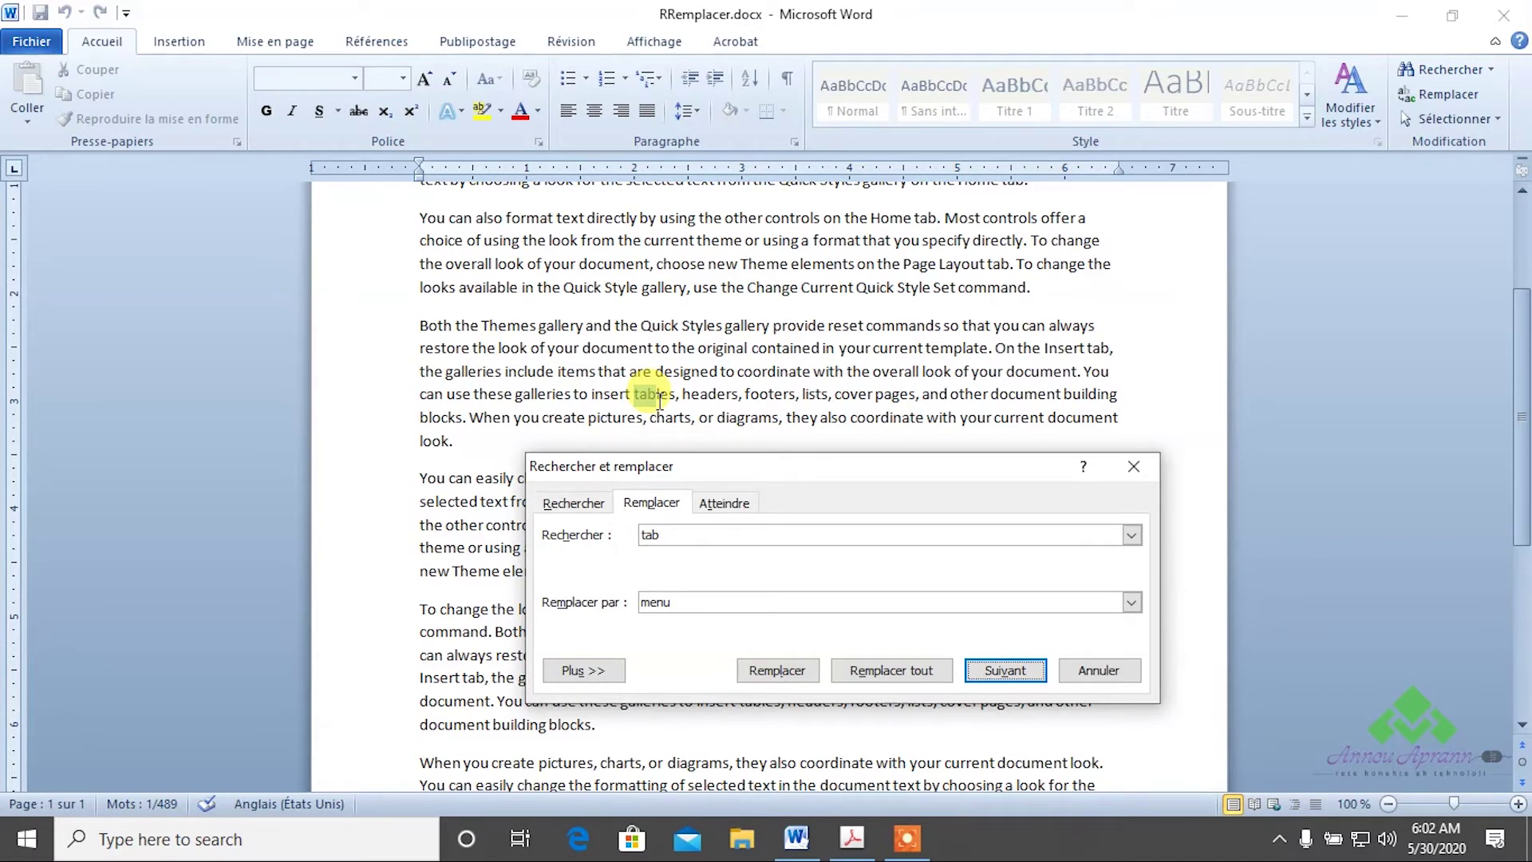
pyautogui.moveTo(711, 471)
pyautogui.mouseDown()
pyautogui.moveTo(890, 308)
pyautogui.moveTo(922, 304)
pyautogui.mouseUp()
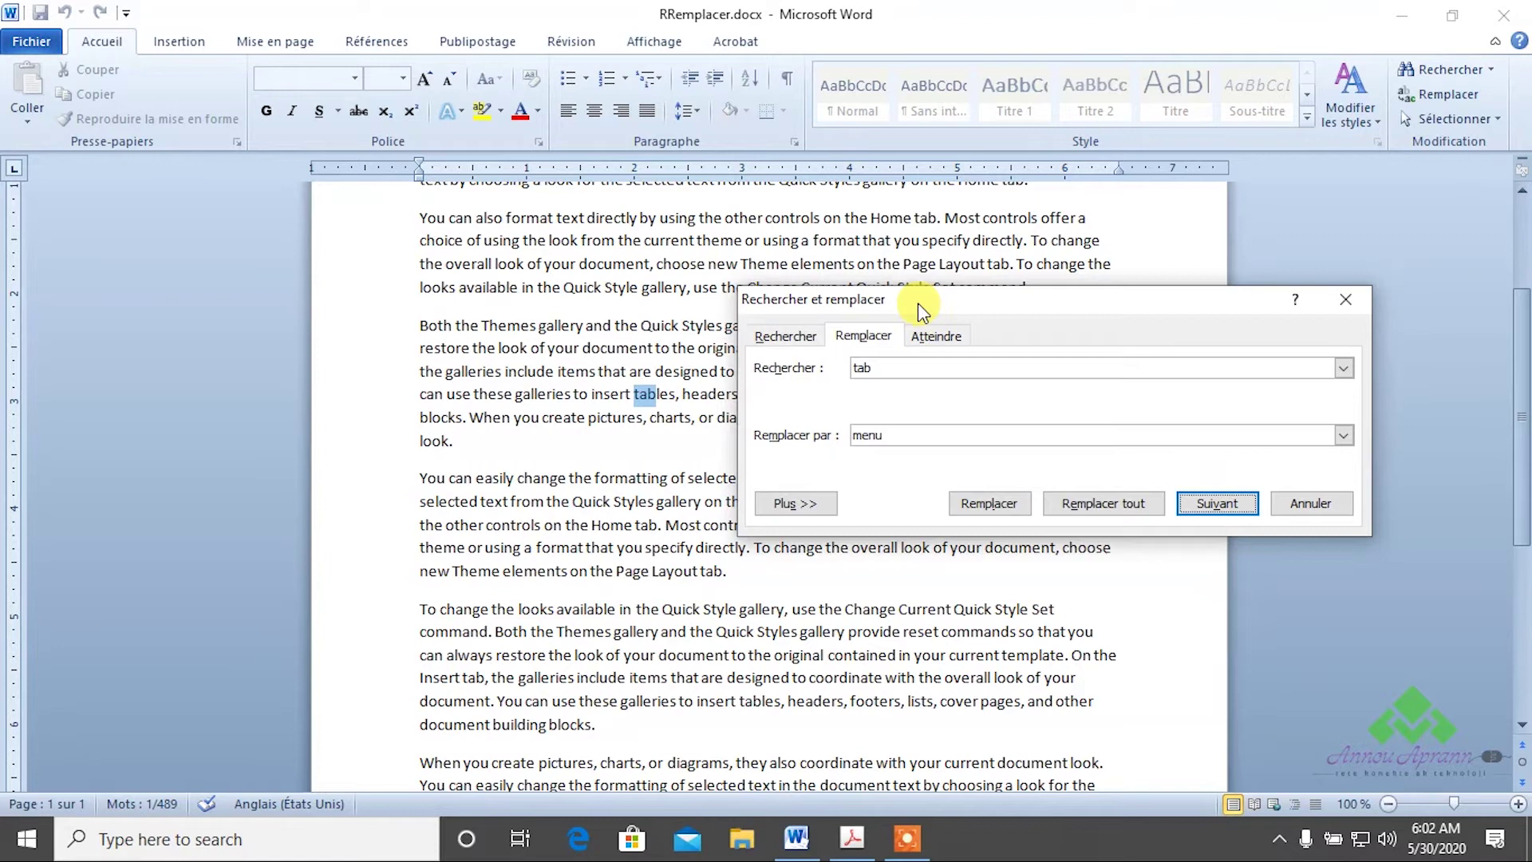
pyautogui.click(786, 504)
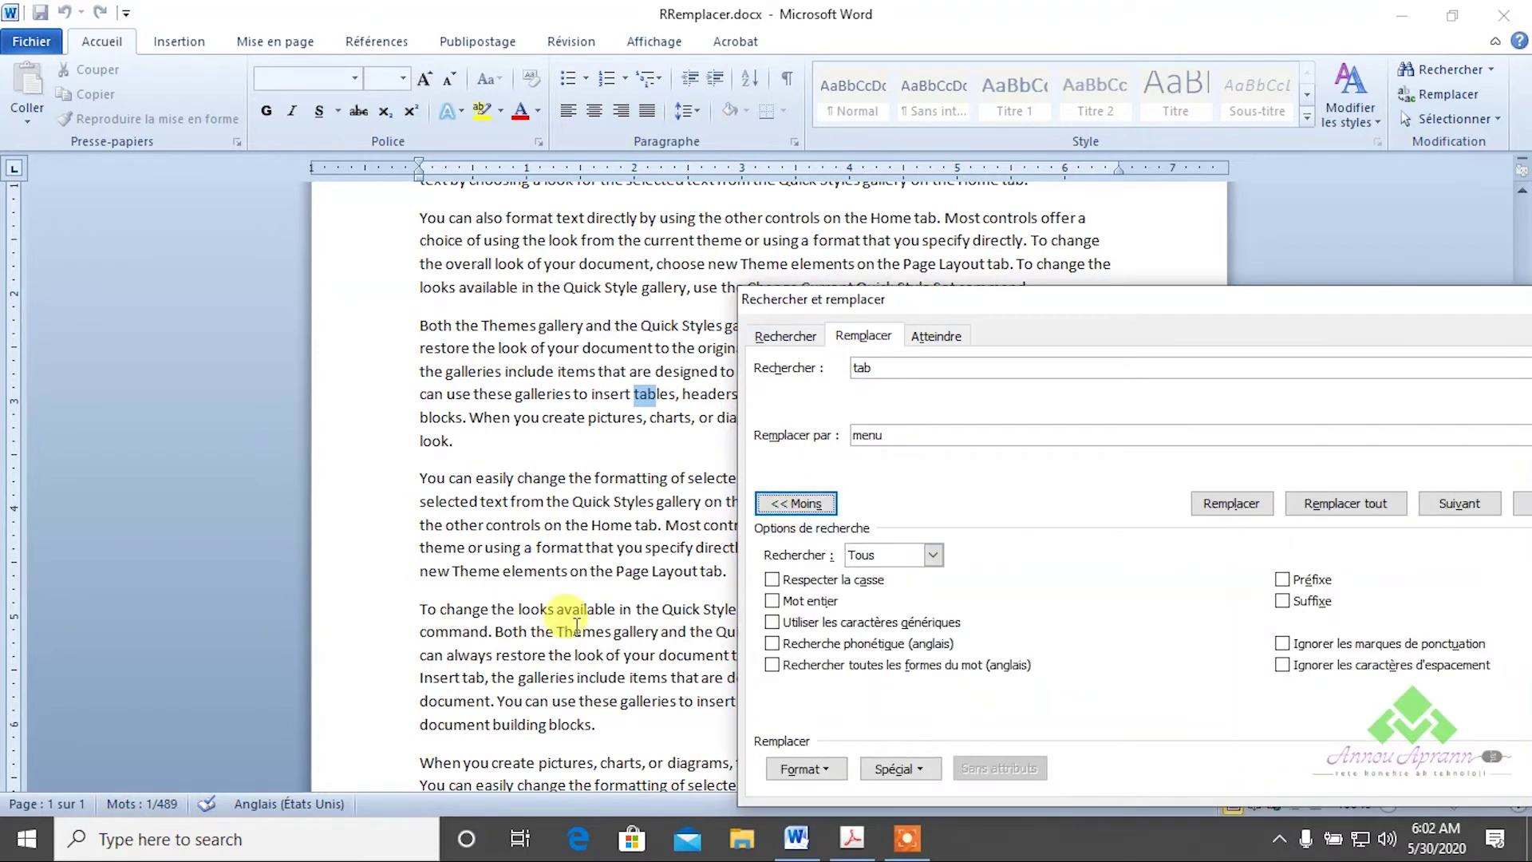
# Expand the search options and check Mot entier so 'tab' matches whole words only
pyautogui.moveTo(811, 297)
pyautogui.mouseDown()
pyautogui.moveTo(718, 232)
pyautogui.moveTo(673, 240)
pyautogui.mouseUp()
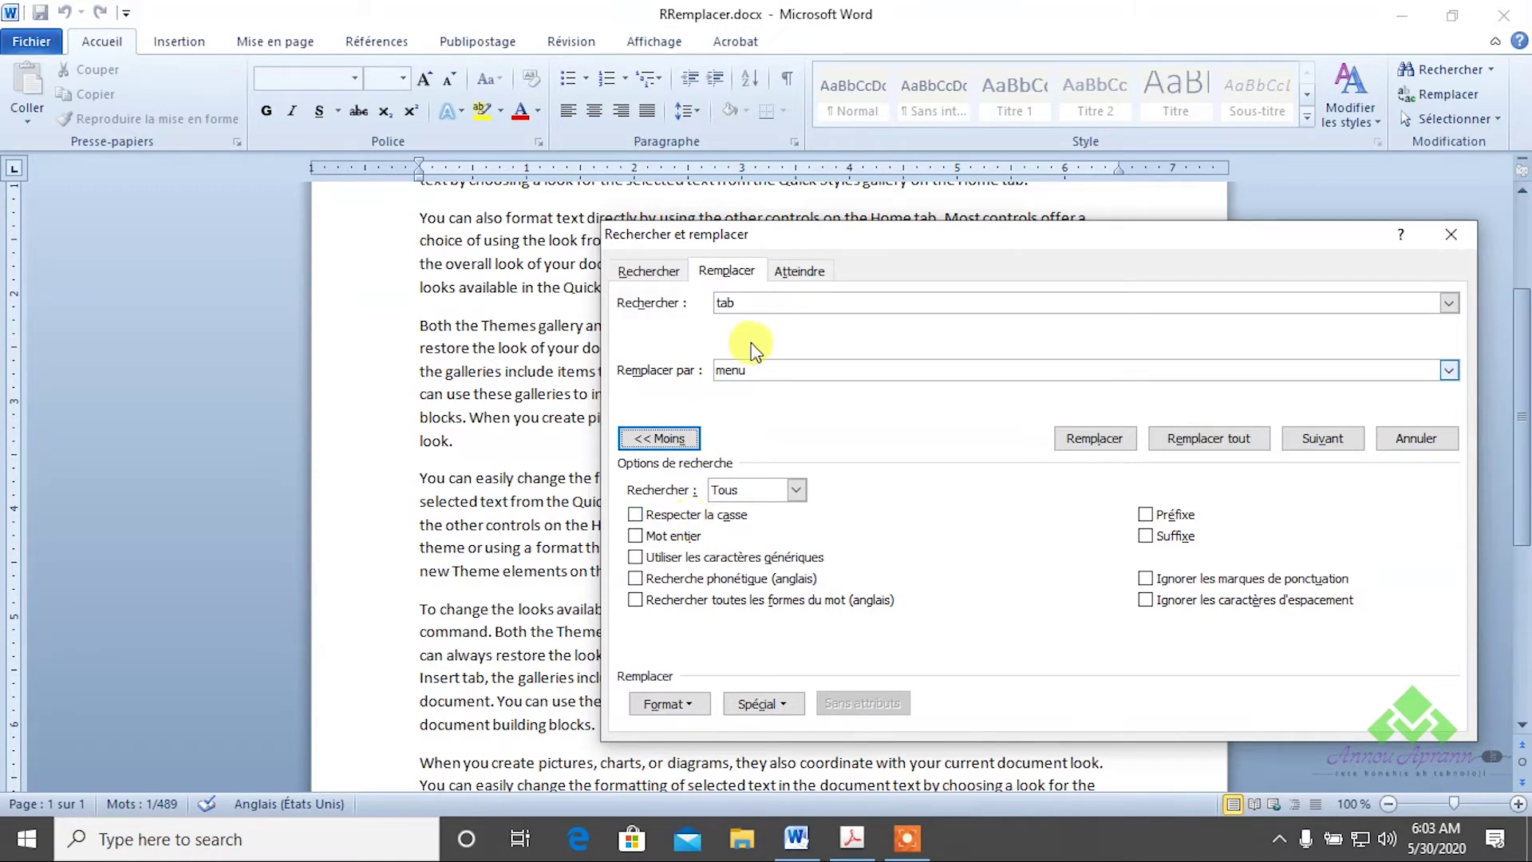
pyautogui.moveTo(752, 302); pyautogui.dragTo(600, 303)
pyautogui.click(750, 370)
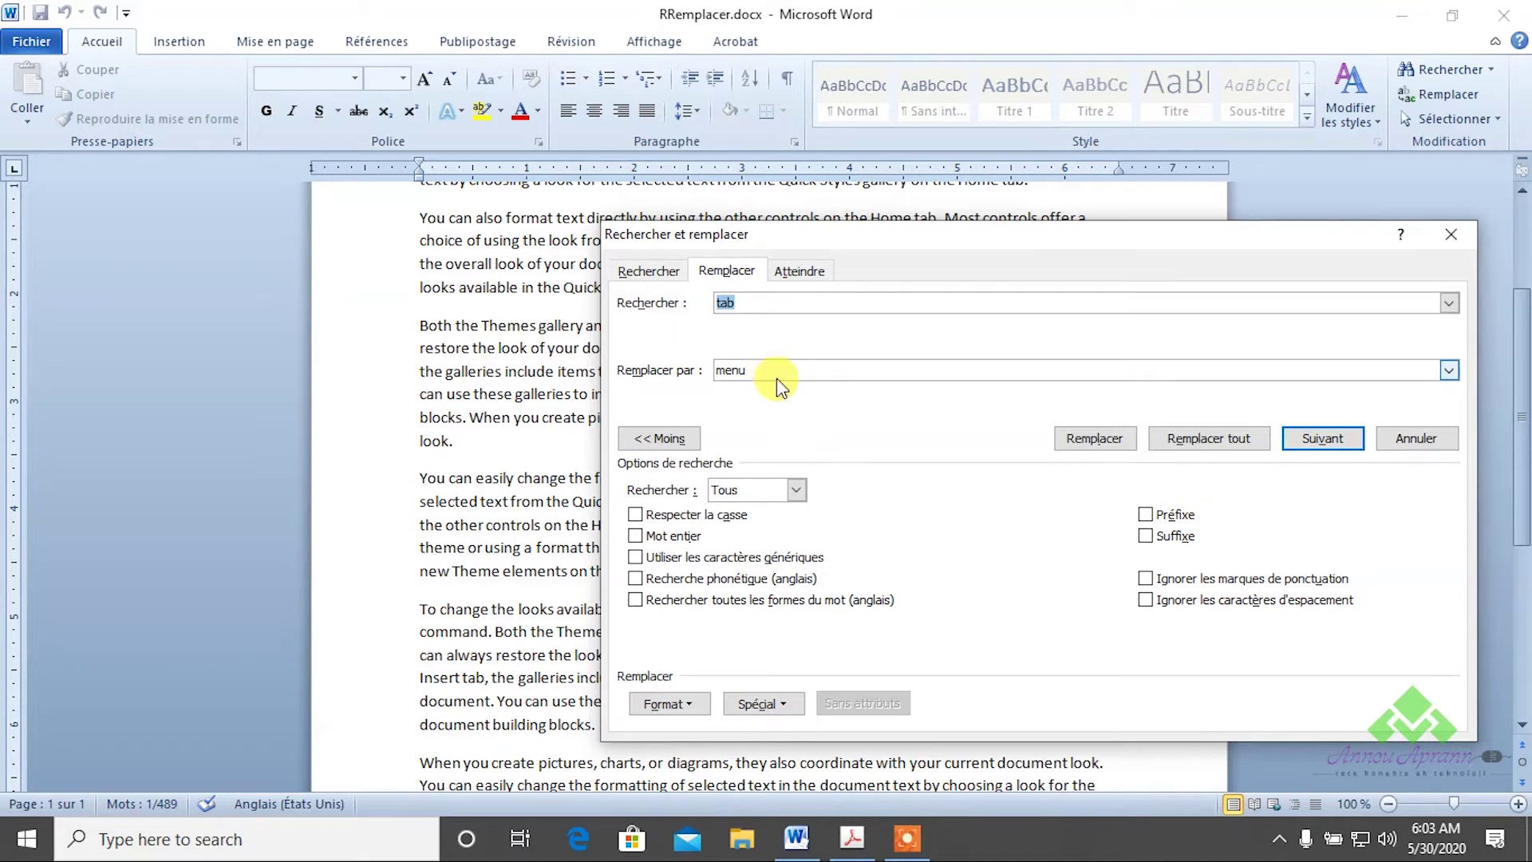
pyautogui.click(638, 538)
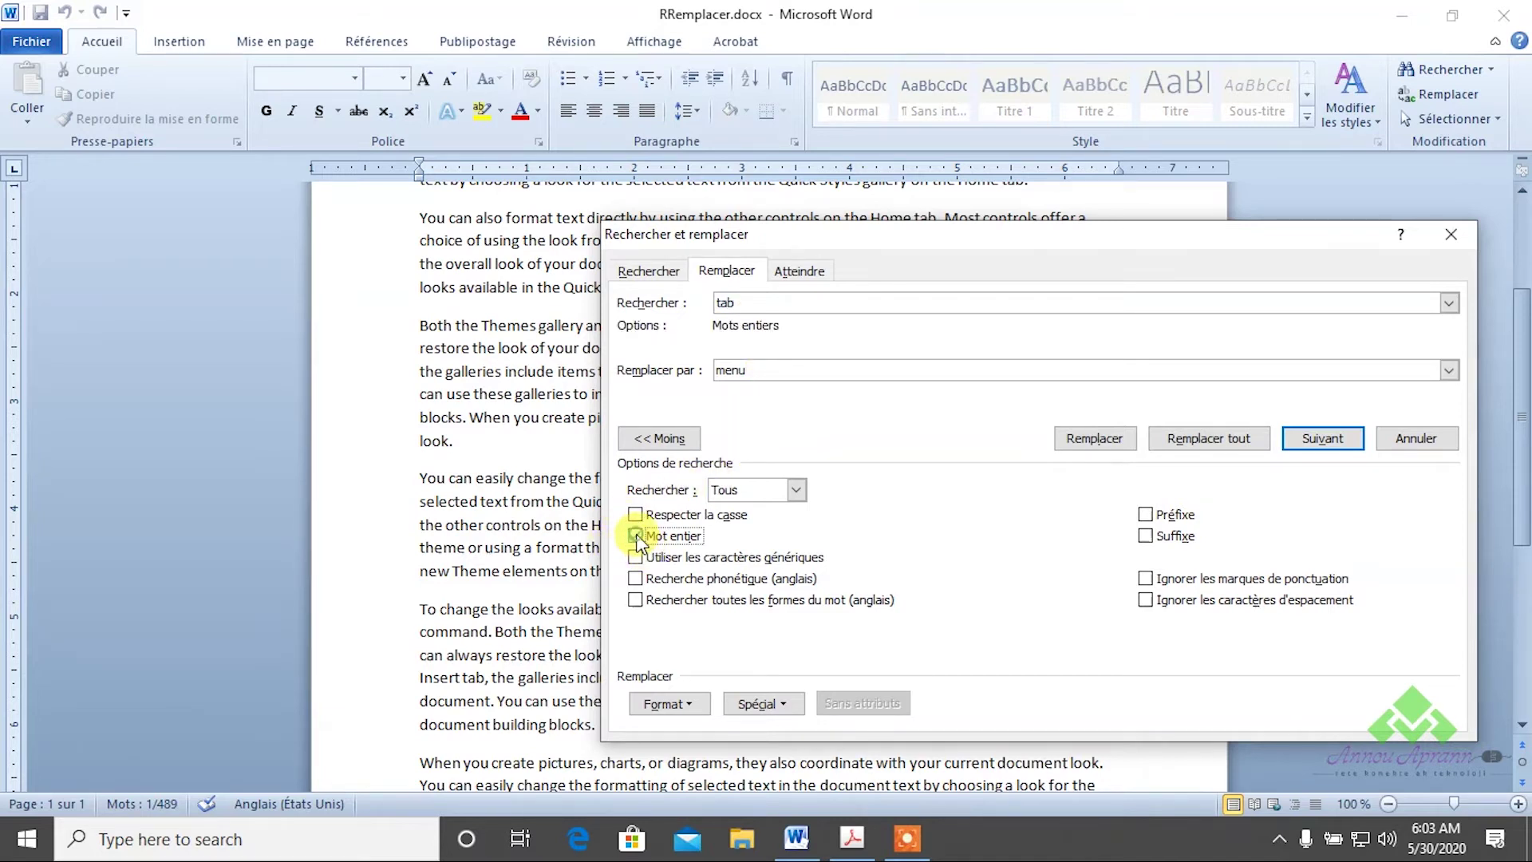
pyautogui.moveTo(888, 234)
pyautogui.mouseDown()
pyautogui.moveTo(832, 387)
pyautogui.moveTo(782, 443)
pyautogui.mouseUp()
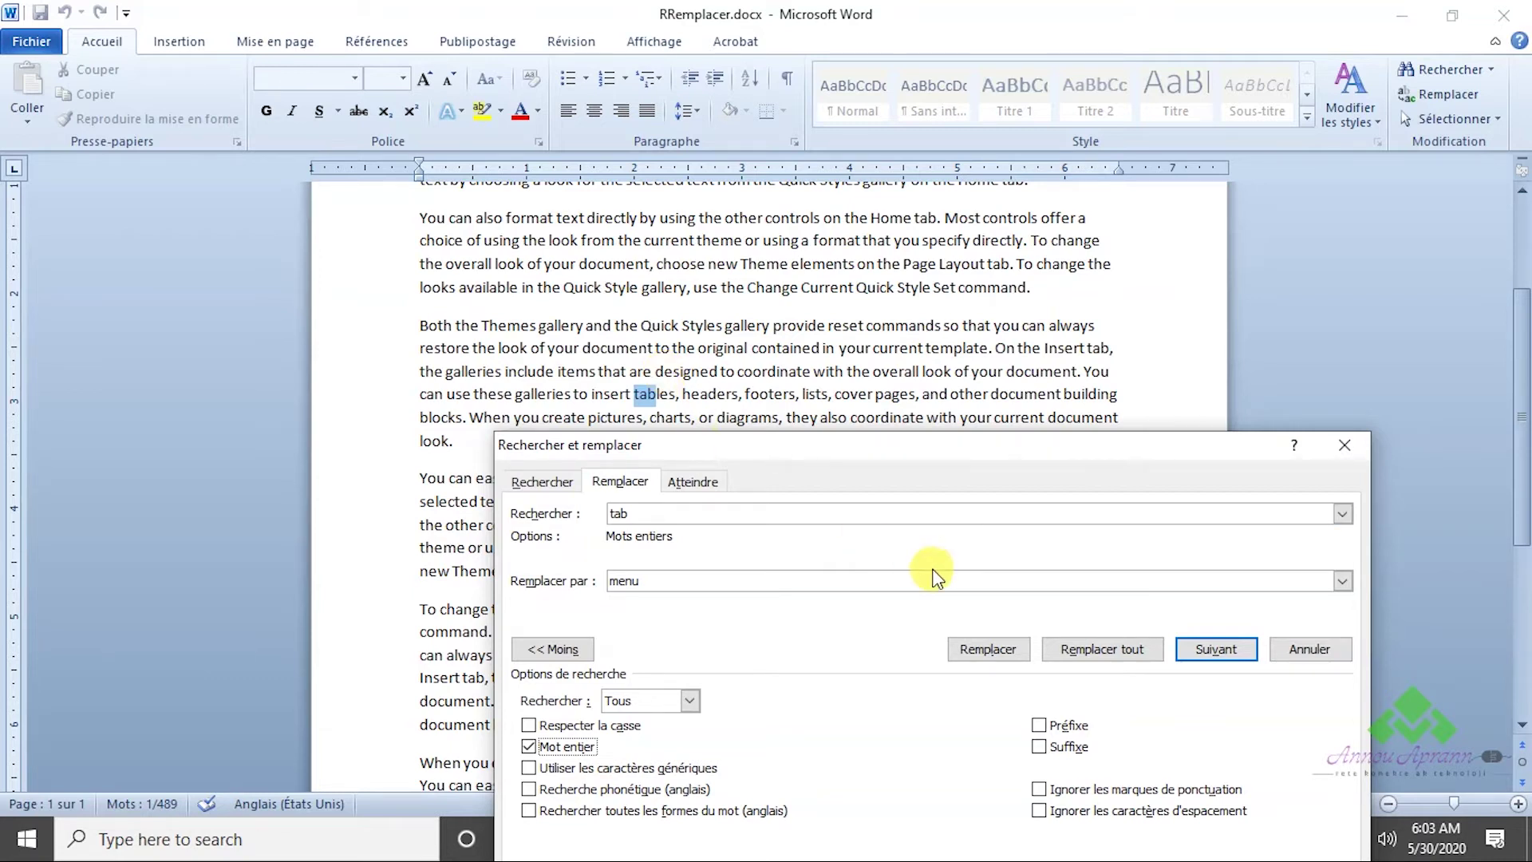
# Step through the whole-word 'tab' matches one by one with Suivant
pyautogui.click(1229, 641)
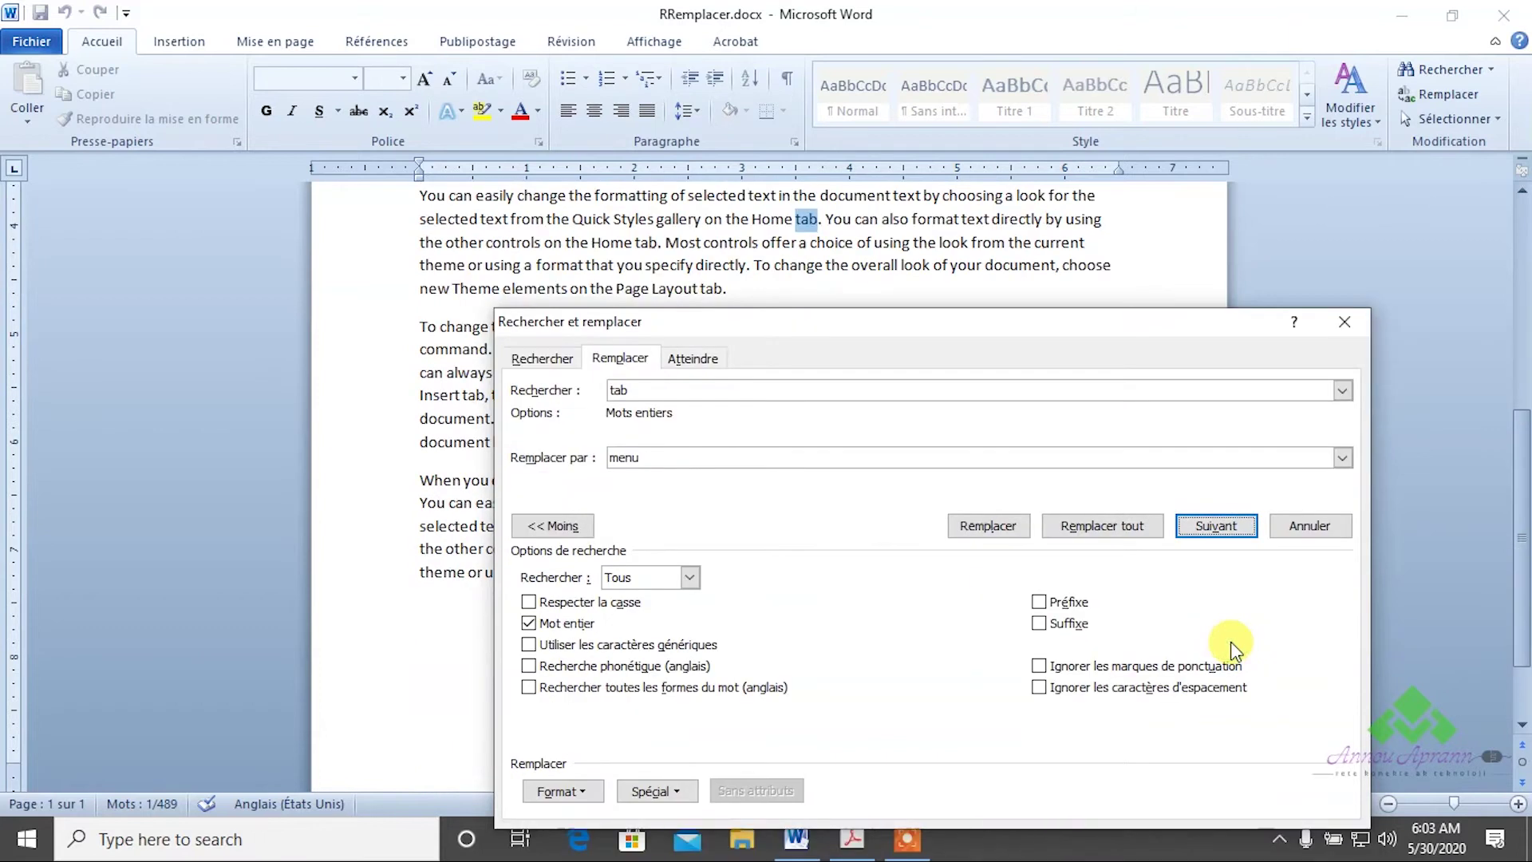
pyautogui.click(1215, 527)
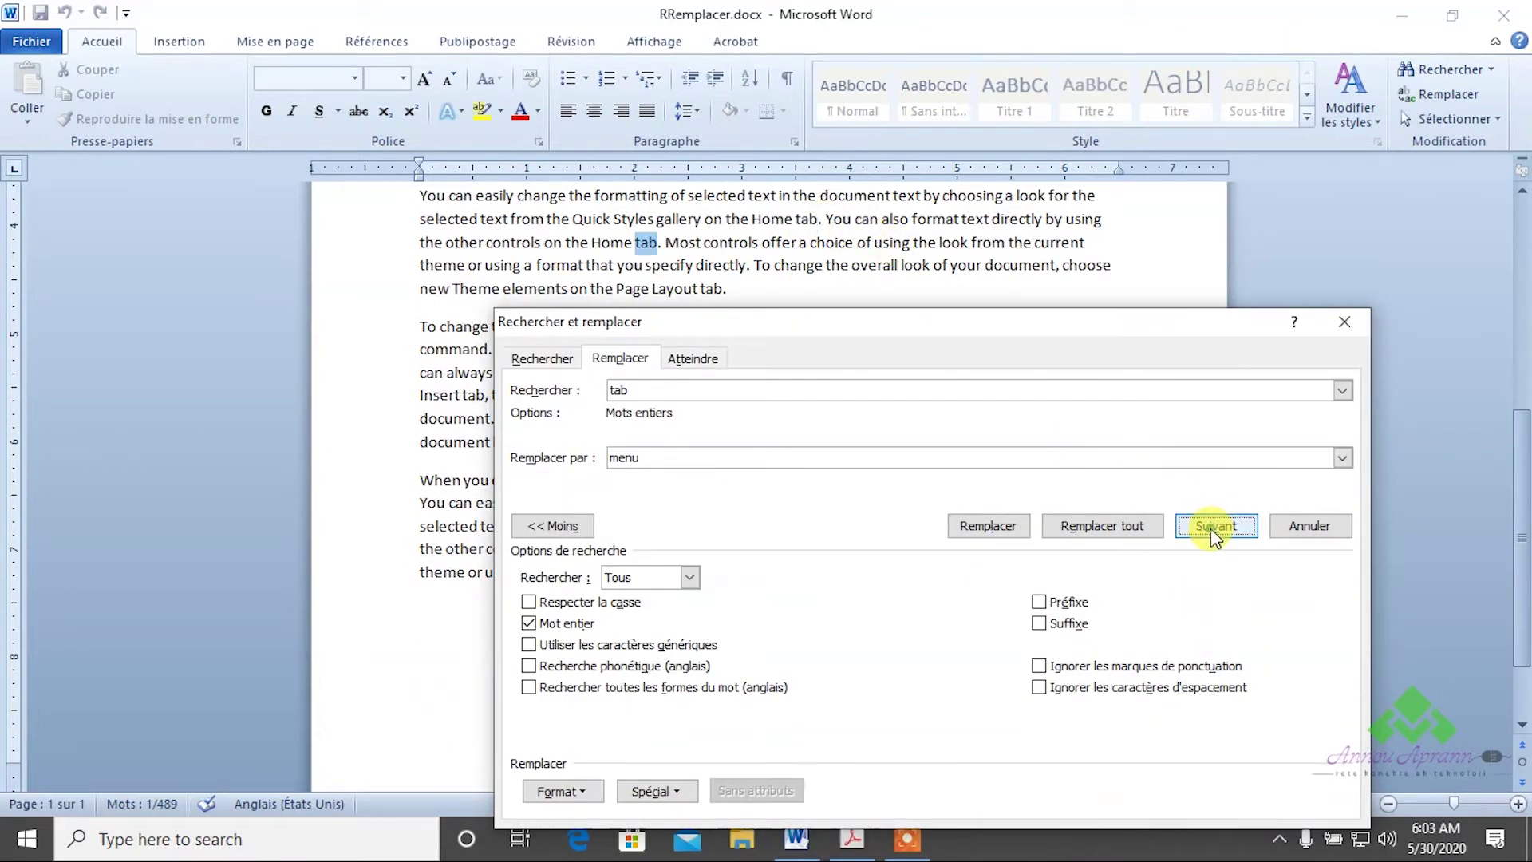
pyautogui.click(1211, 530)
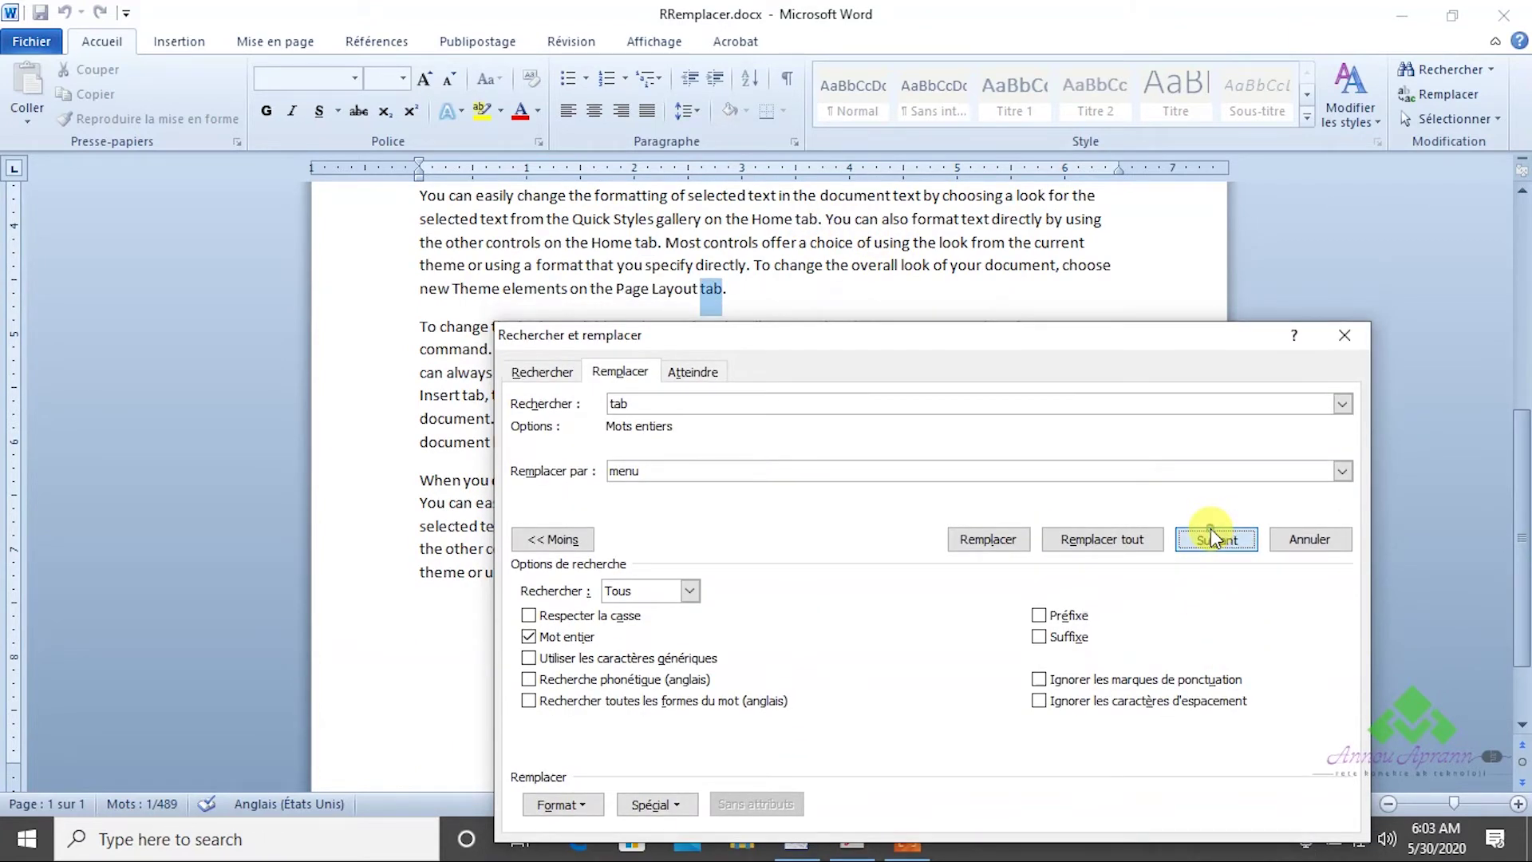
pyautogui.click(1209, 528)
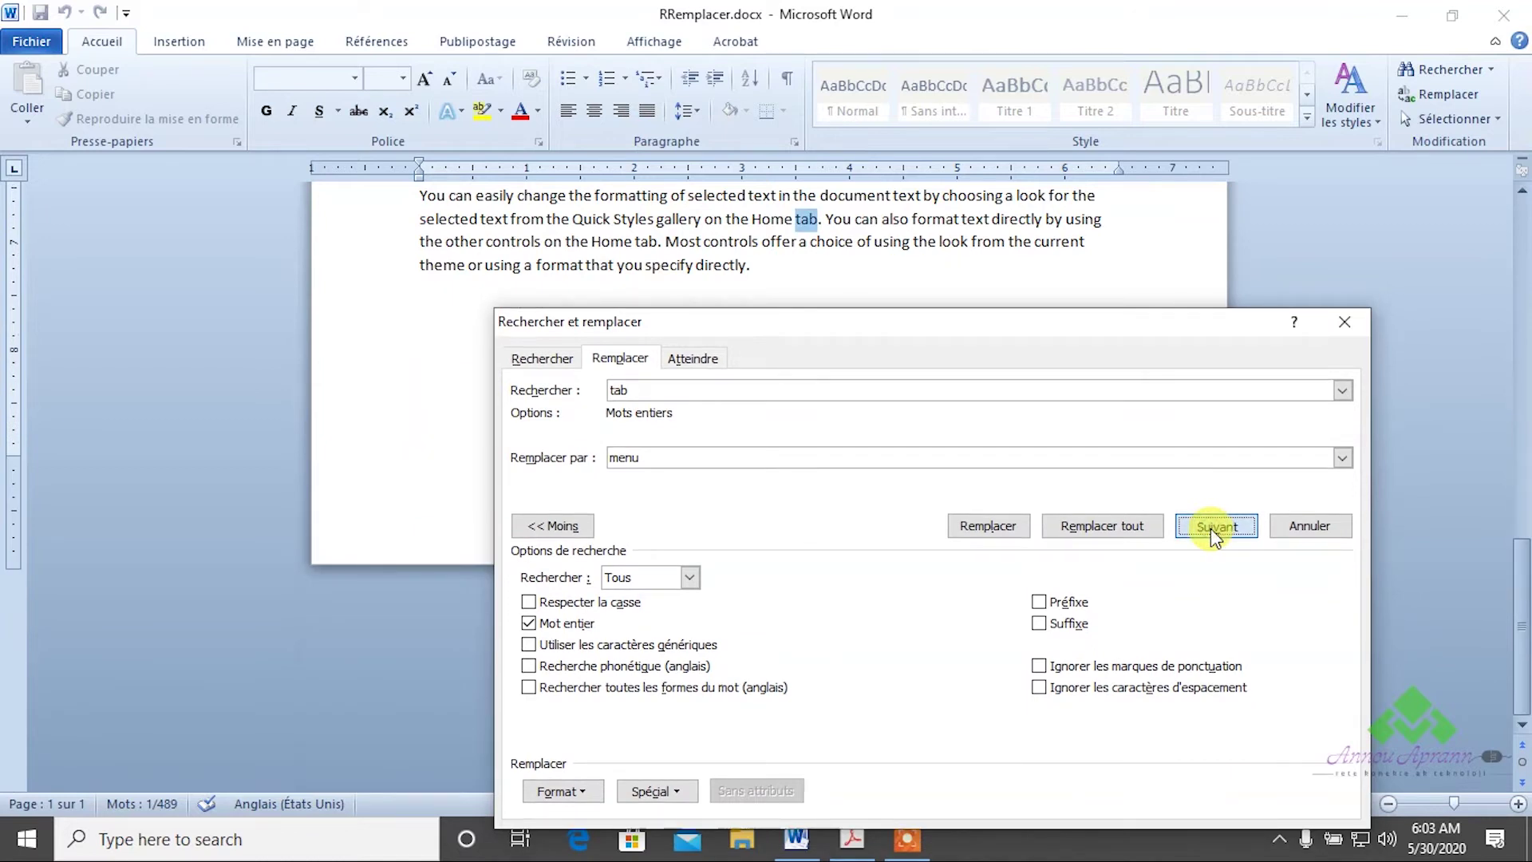
pyautogui.click(1210, 528)
pyautogui.click(1210, 529)
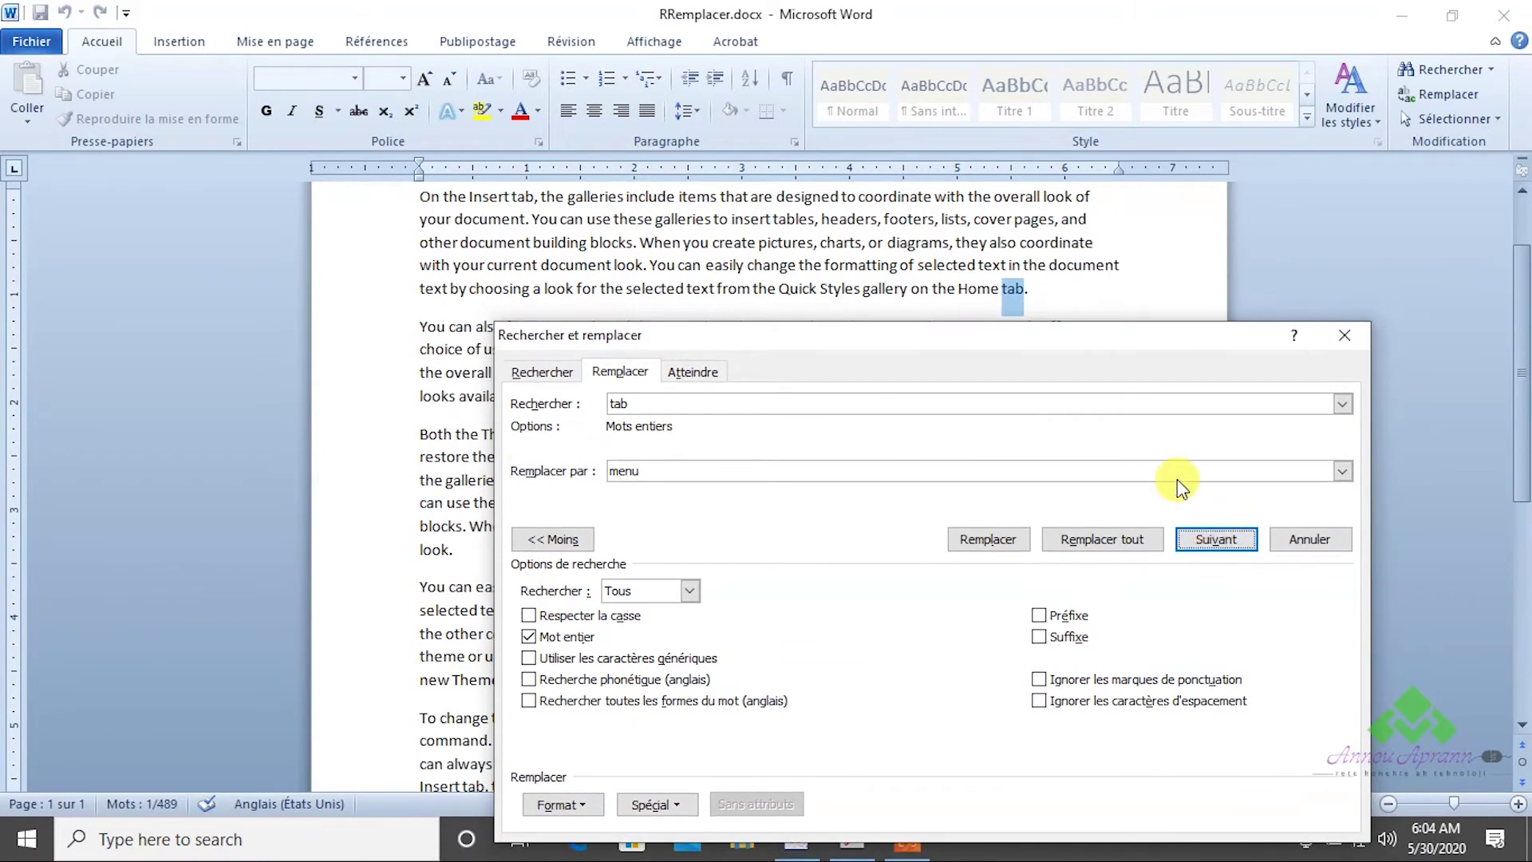
pyautogui.click(1205, 541)
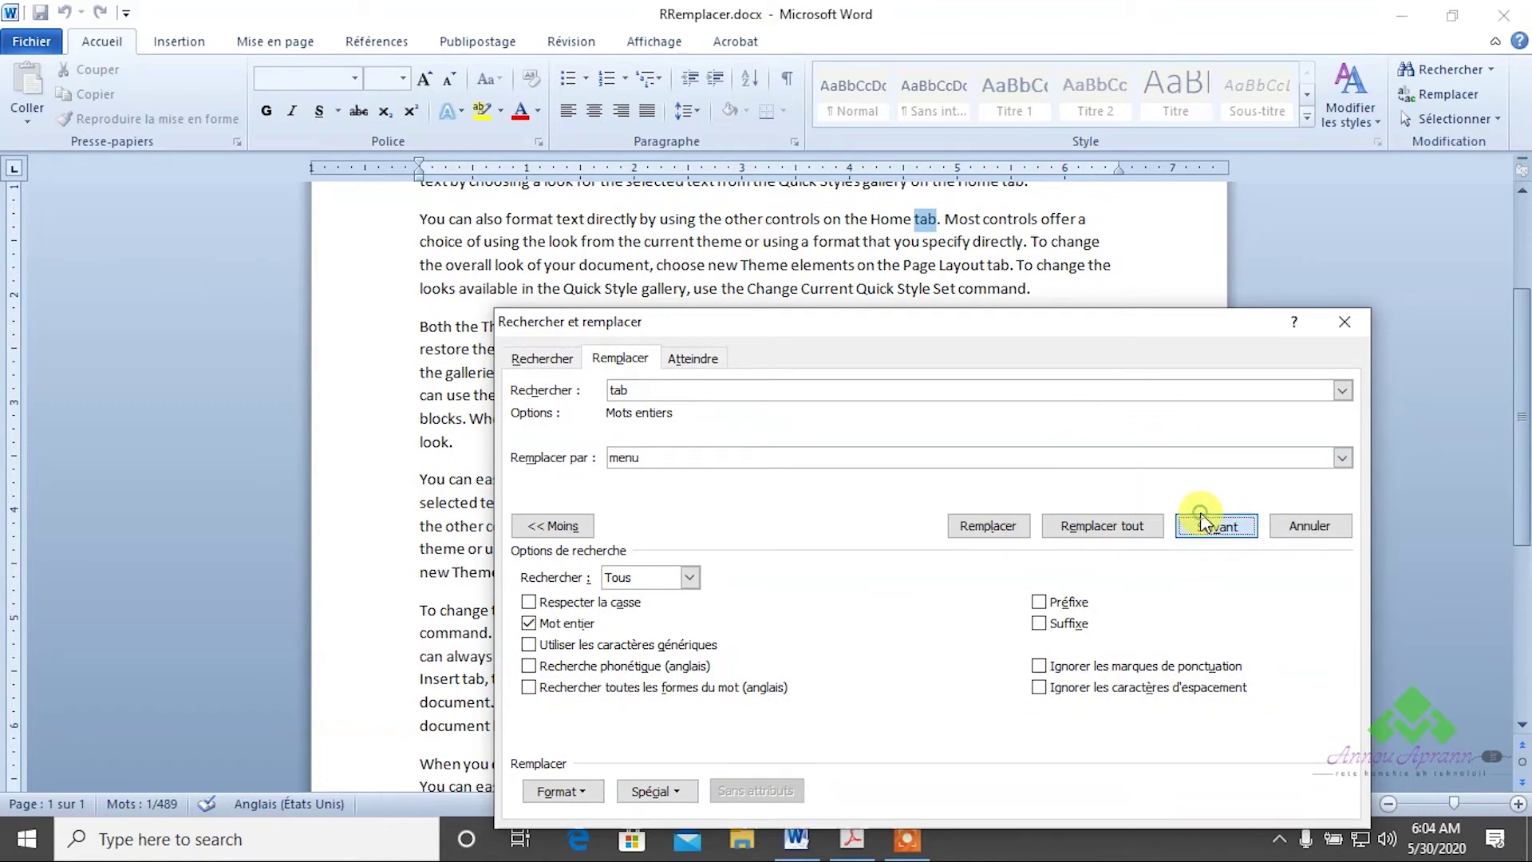
# Finish the search, then replace all whole-word 'tab' with 'menu' (11 replacements)
pyautogui.click(1200, 512)
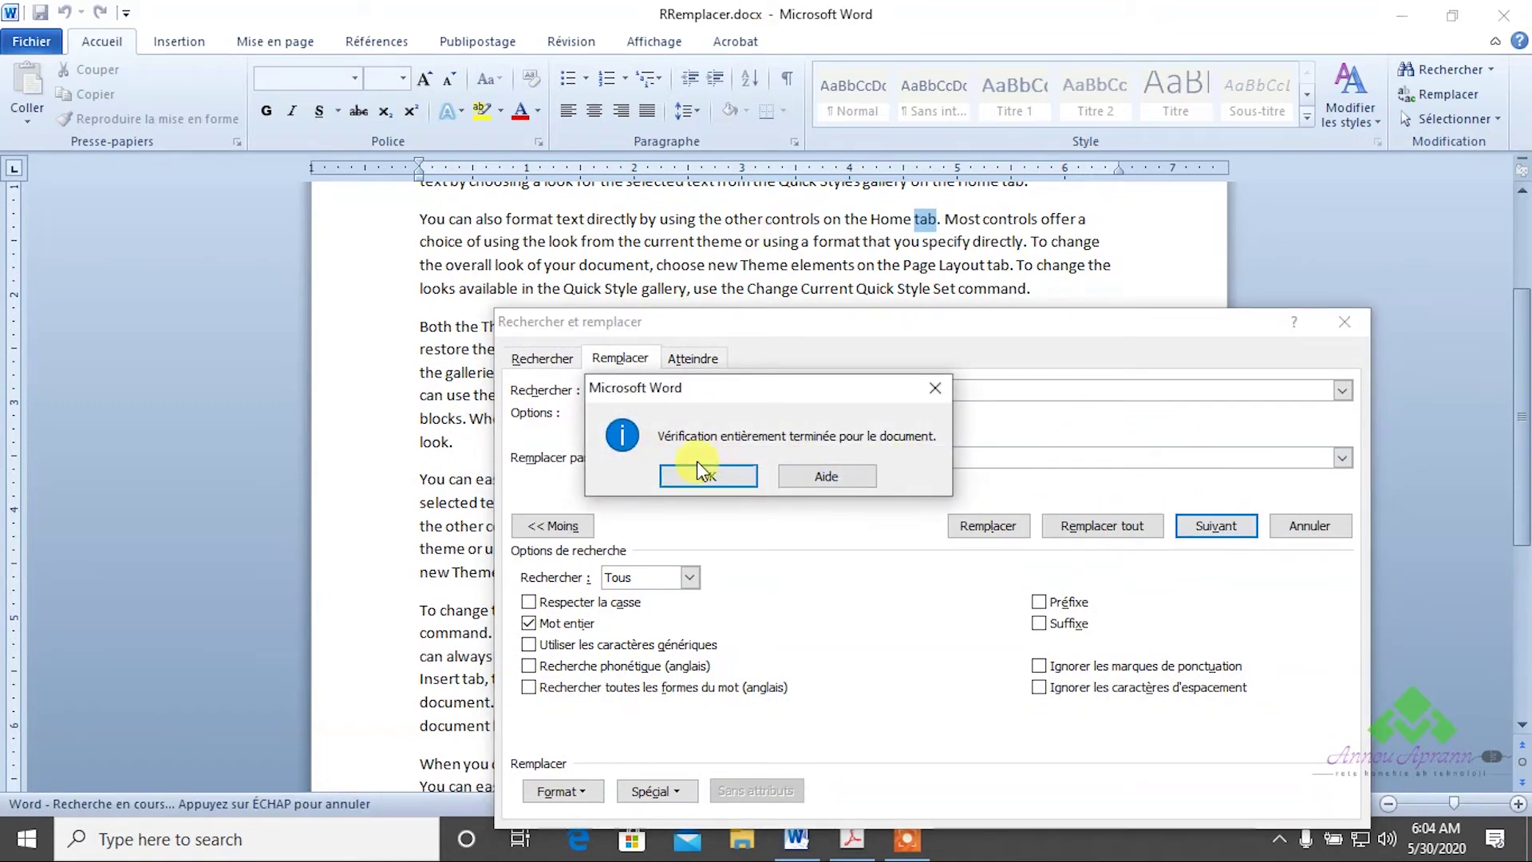
pyautogui.click(744, 474)
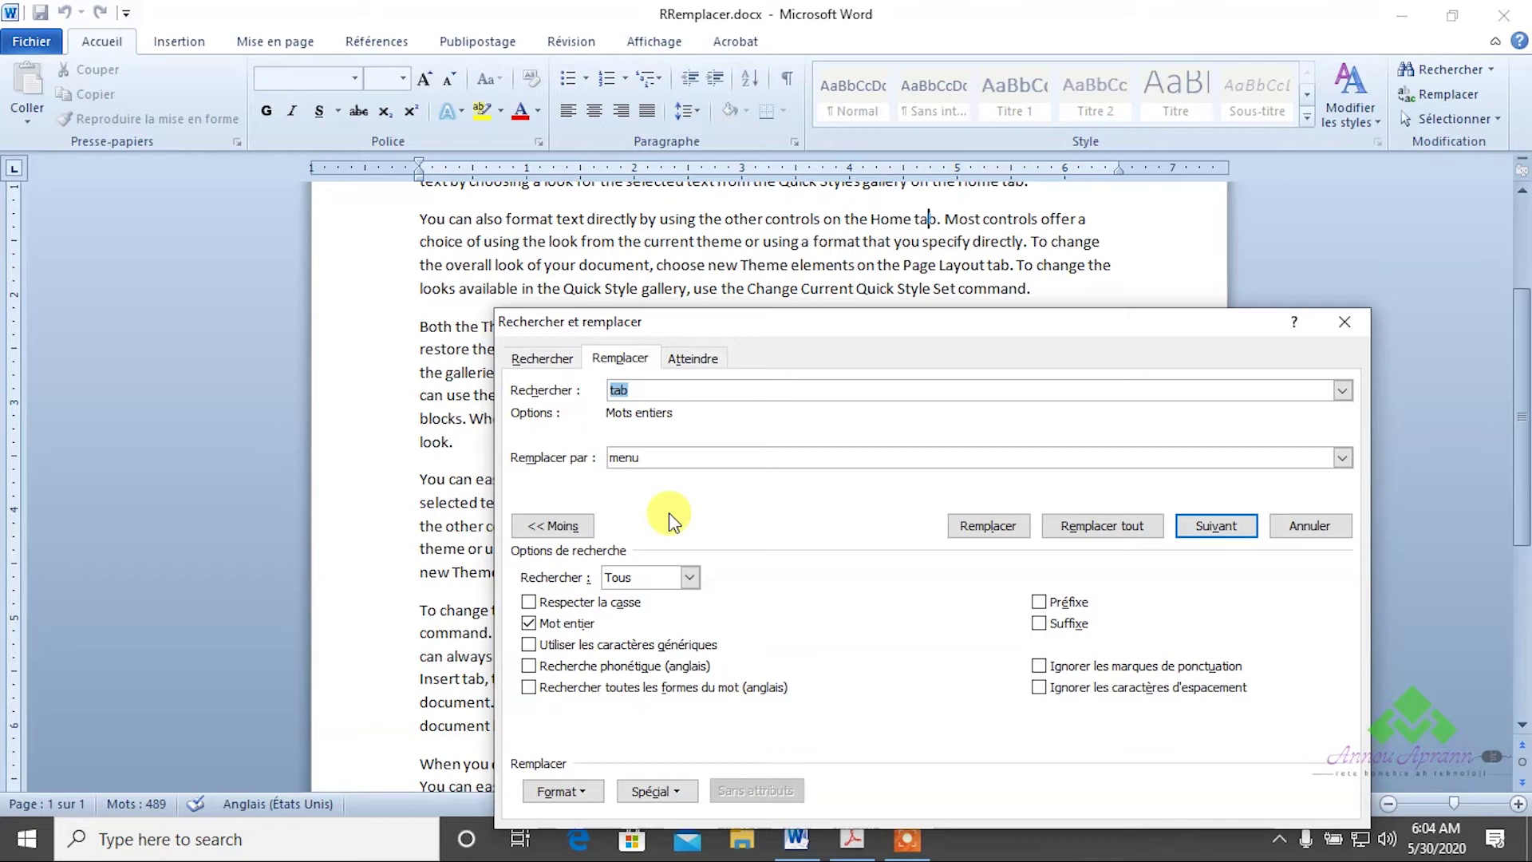
pyautogui.click(1133, 525)
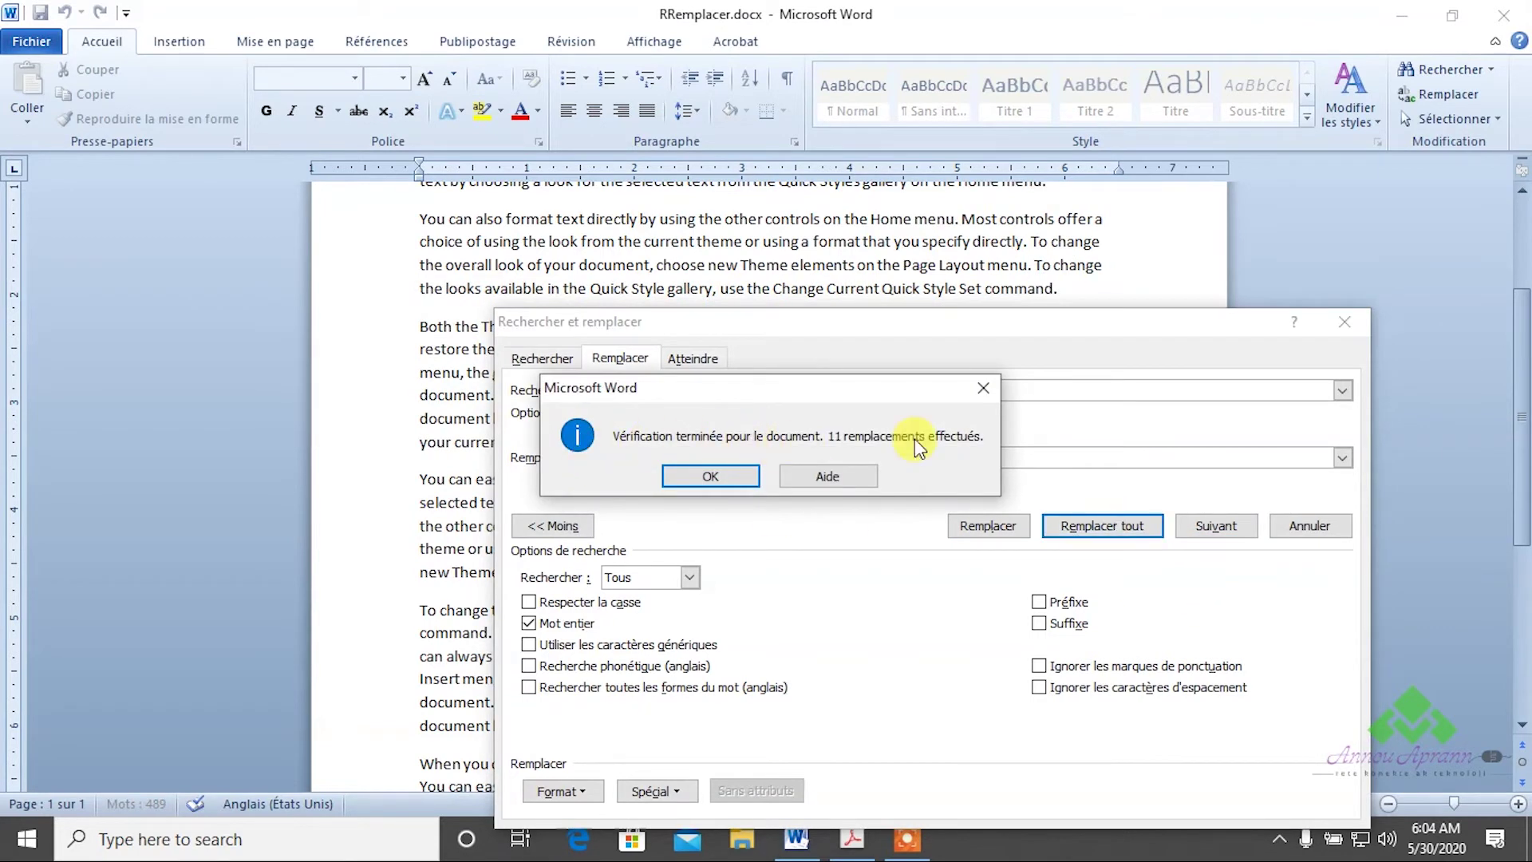
pyautogui.click(741, 477)
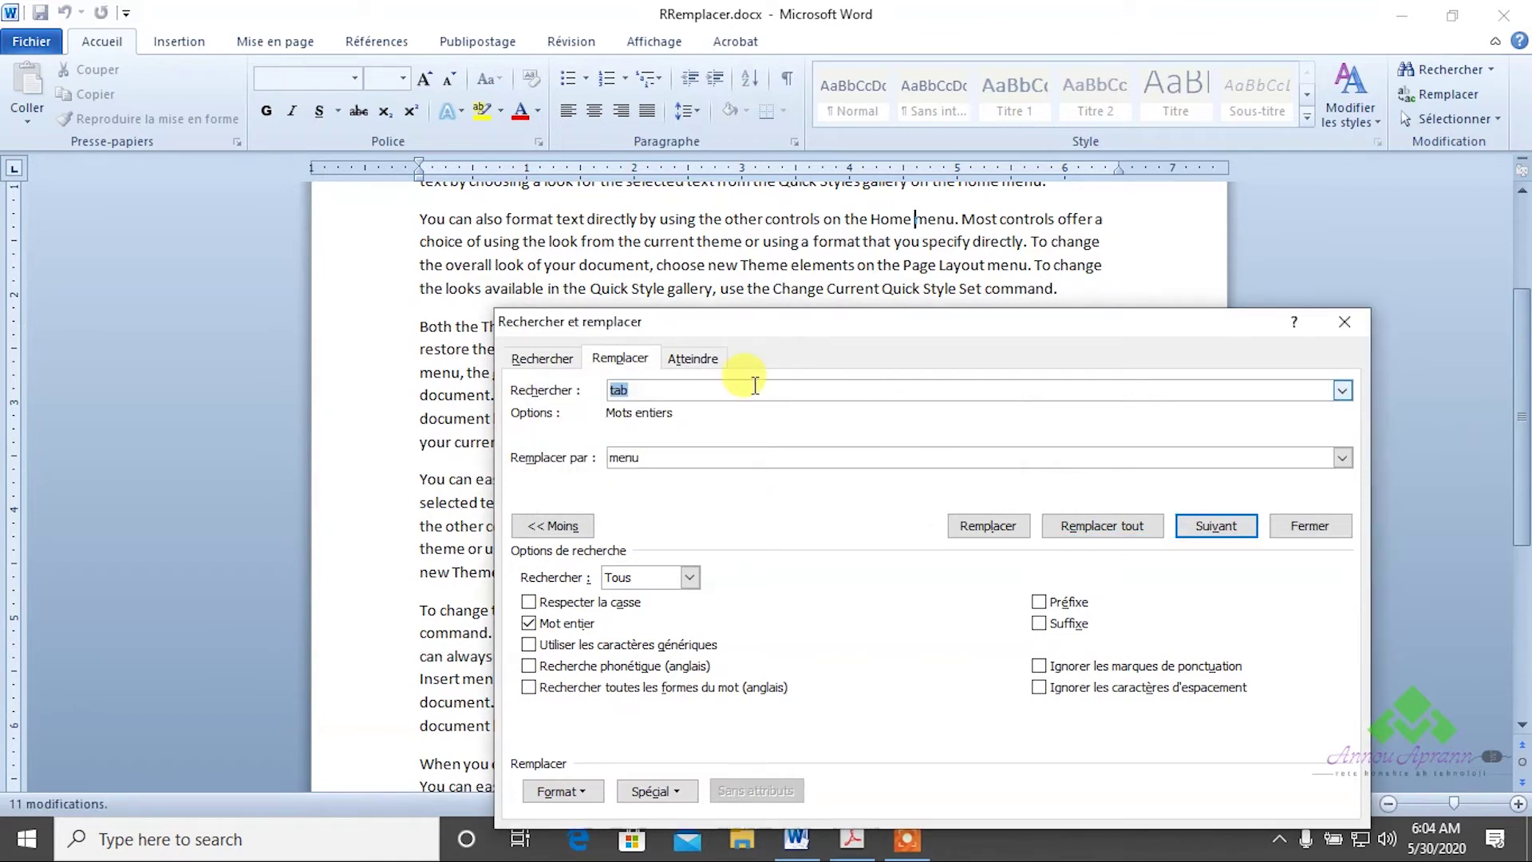
# Change the search term to 'tables' and find its next occurrence
pyautogui.moveTo(726, 324)
pyautogui.mouseDown()
pyautogui.moveTo(721, 377)
pyautogui.moveTo(633, 319)
pyautogui.mouseUp()
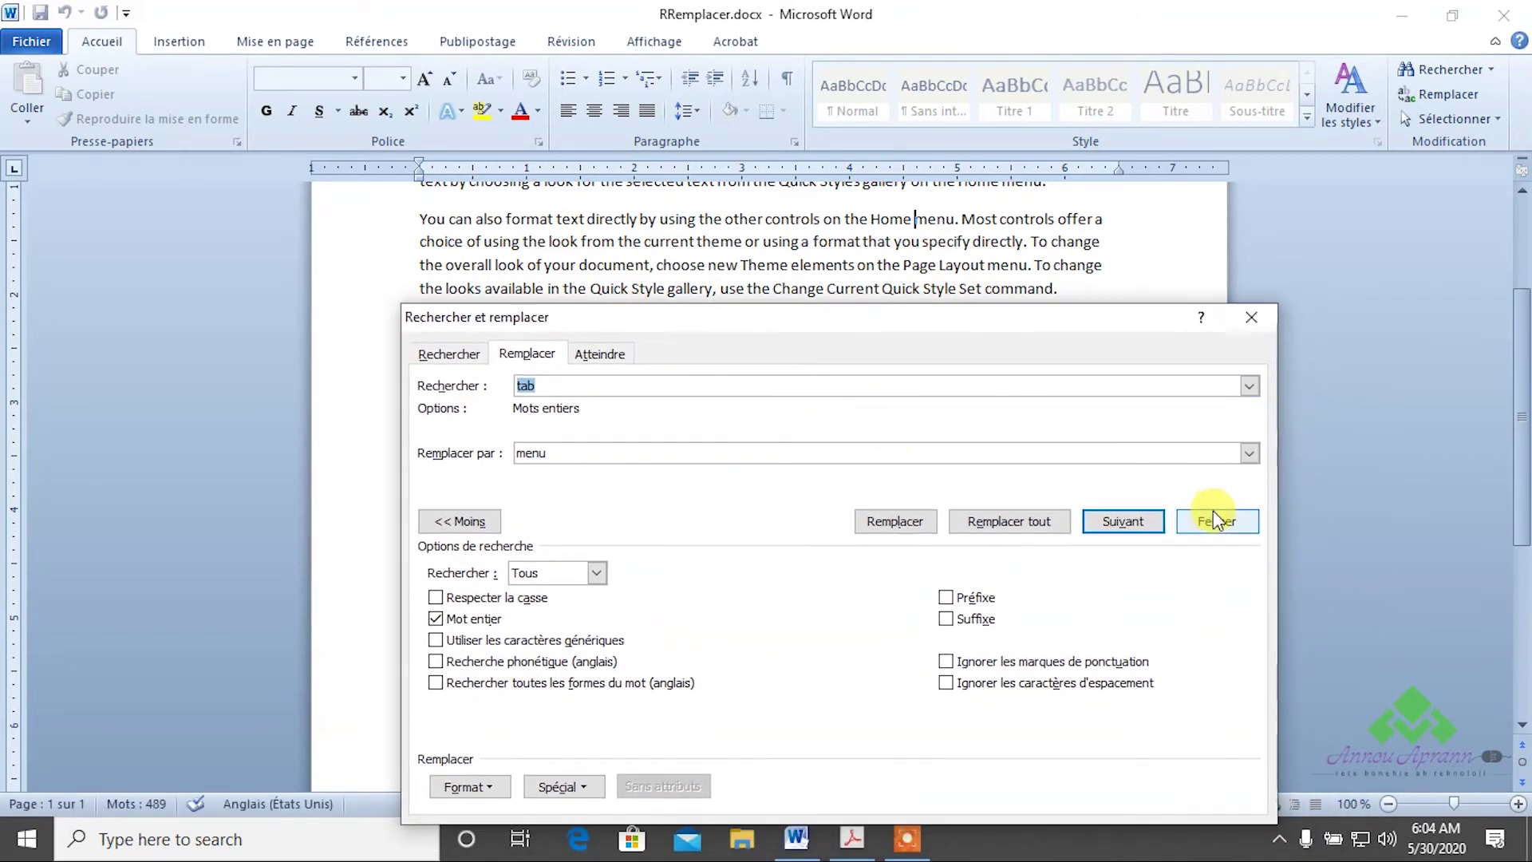
pyautogui.click(550, 385)
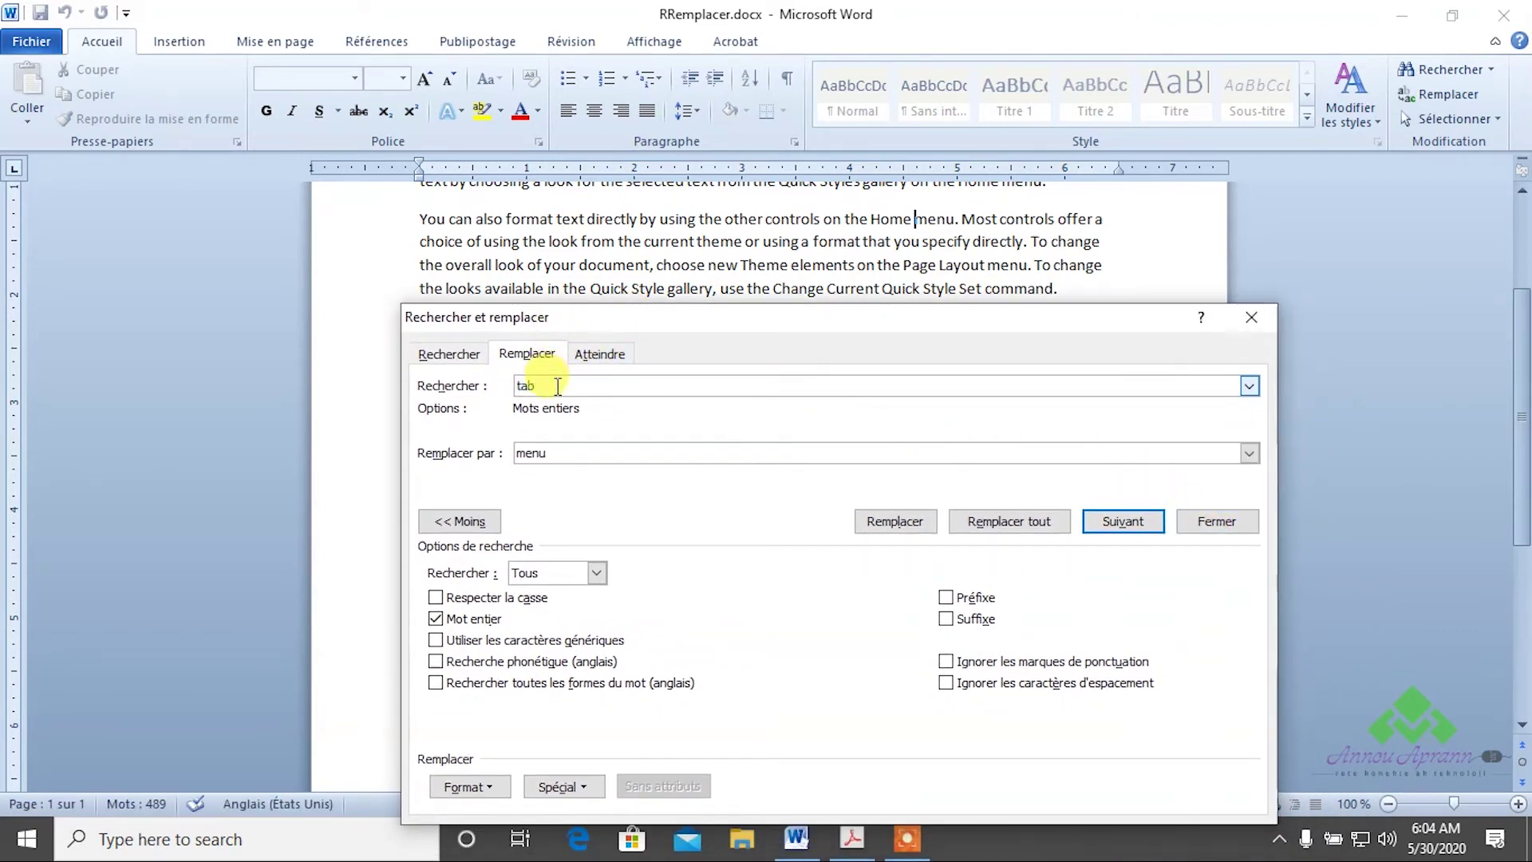
pyautogui.write('les')
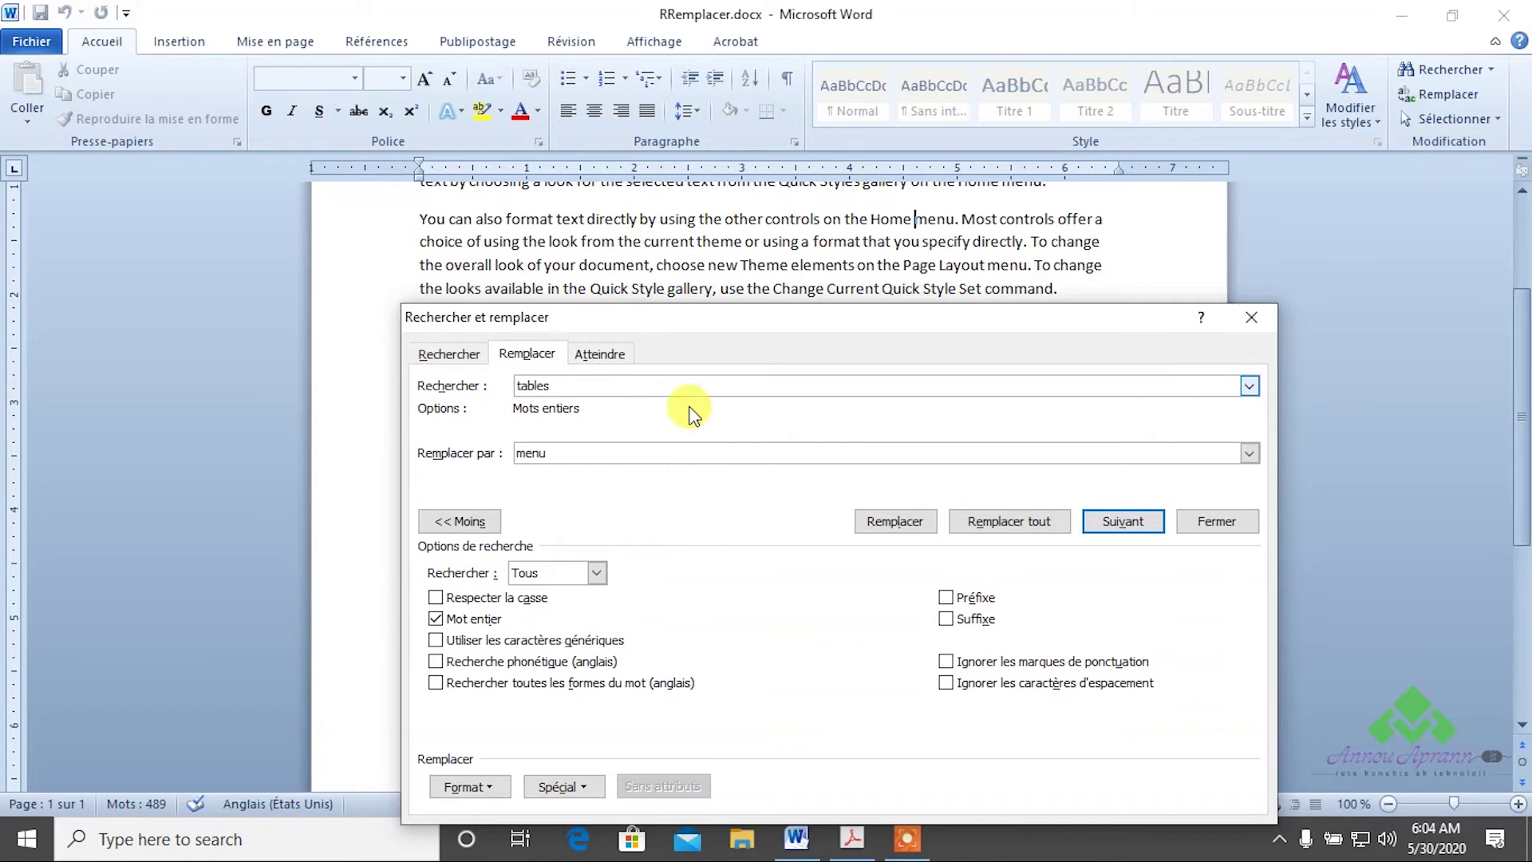
pyautogui.click(1127, 525)
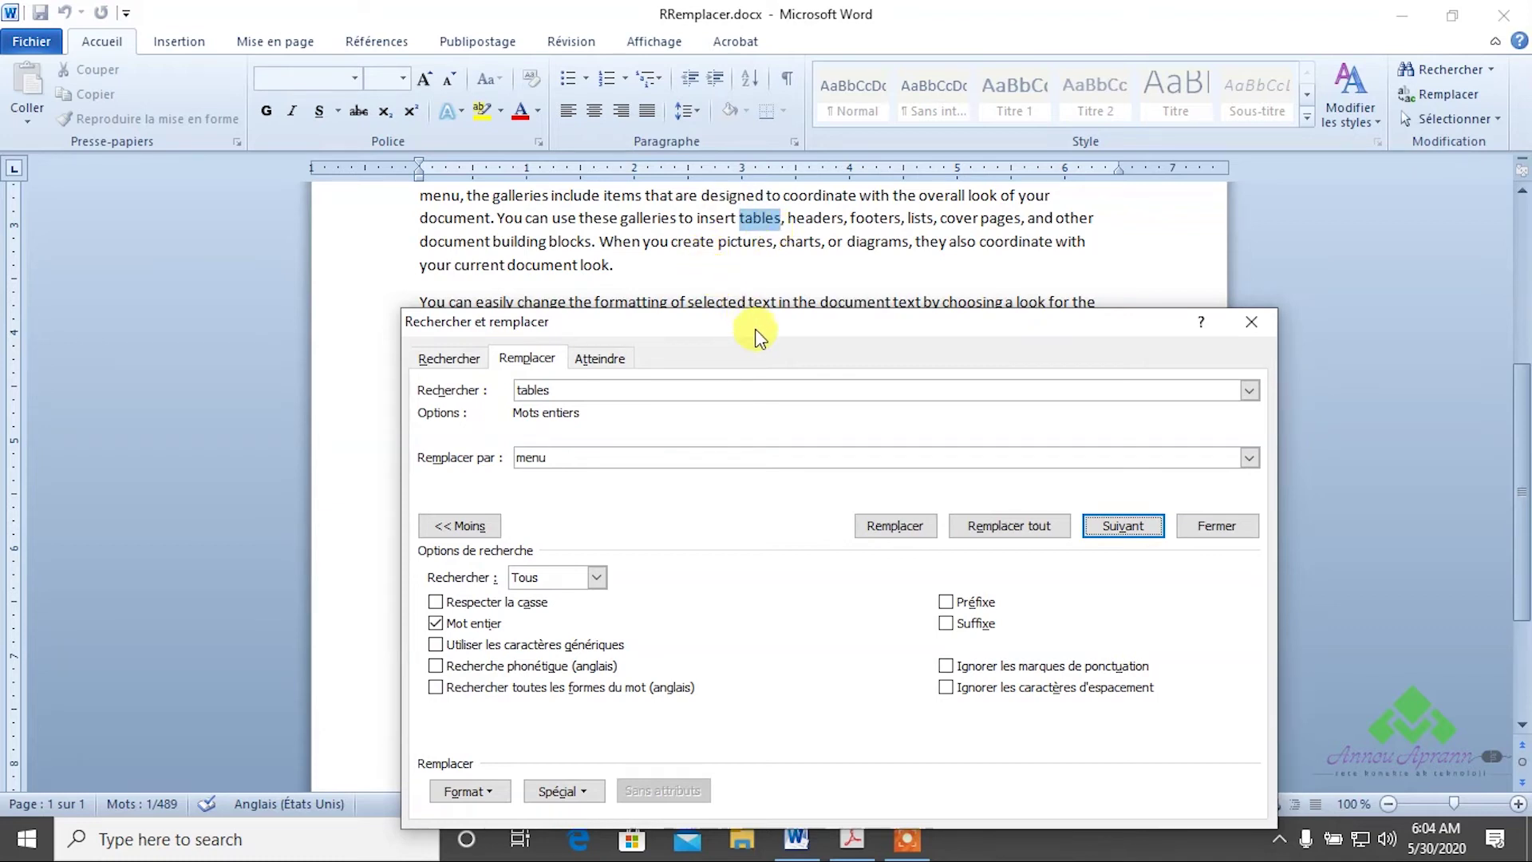
# Move the find-and-replace dialog aside, close it, and undo the last action
pyautogui.moveTo(756, 329); pyautogui.dragTo(725, 238)
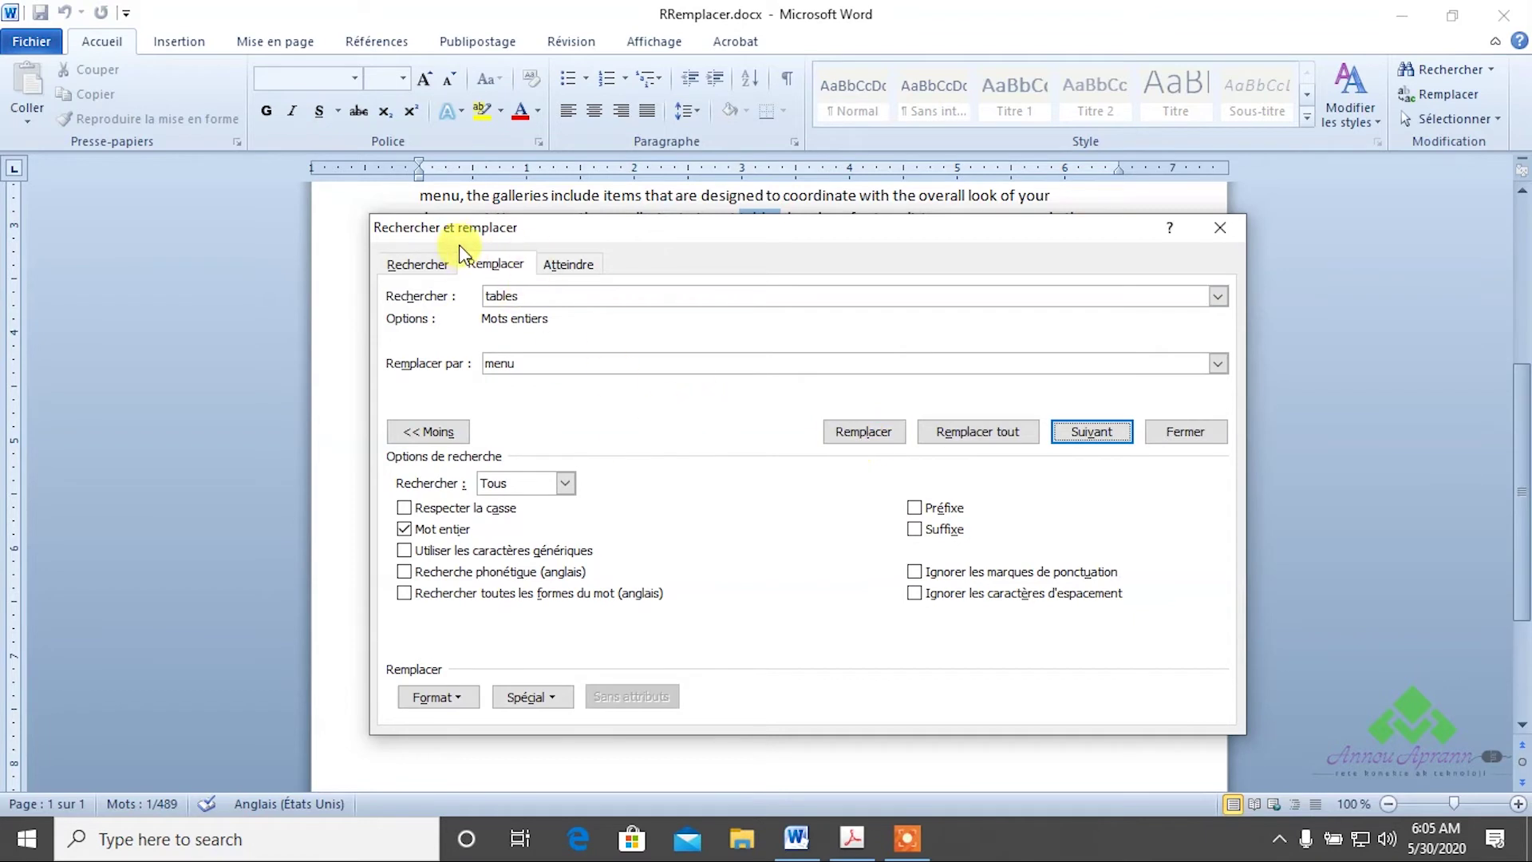
pyautogui.moveTo(467, 239); pyautogui.dragTo(499, 360)
pyautogui.click(1253, 348)
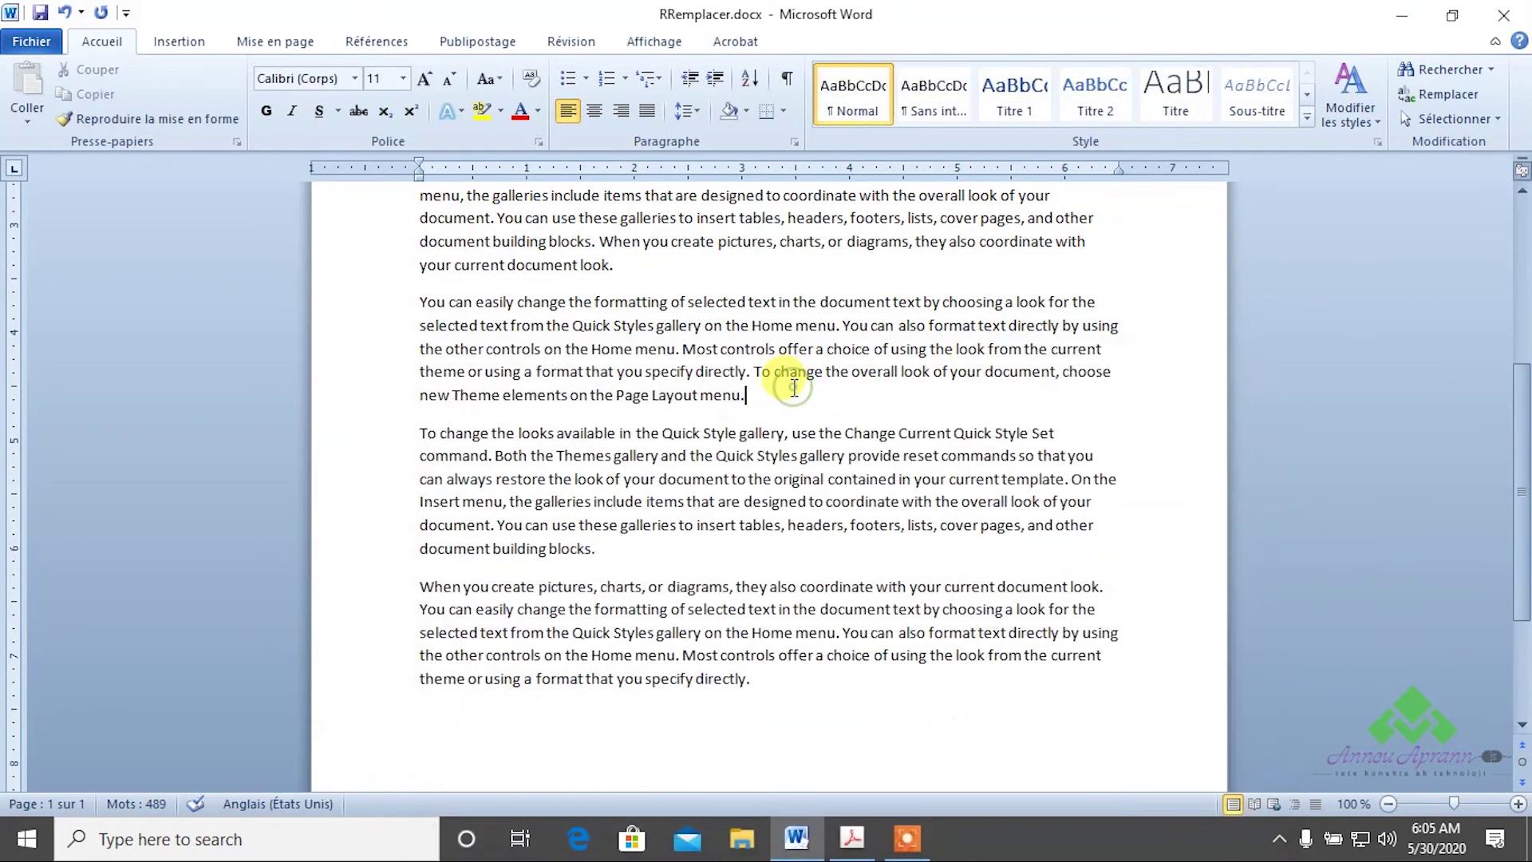
pyautogui.hotkey('ctrl', 'z')
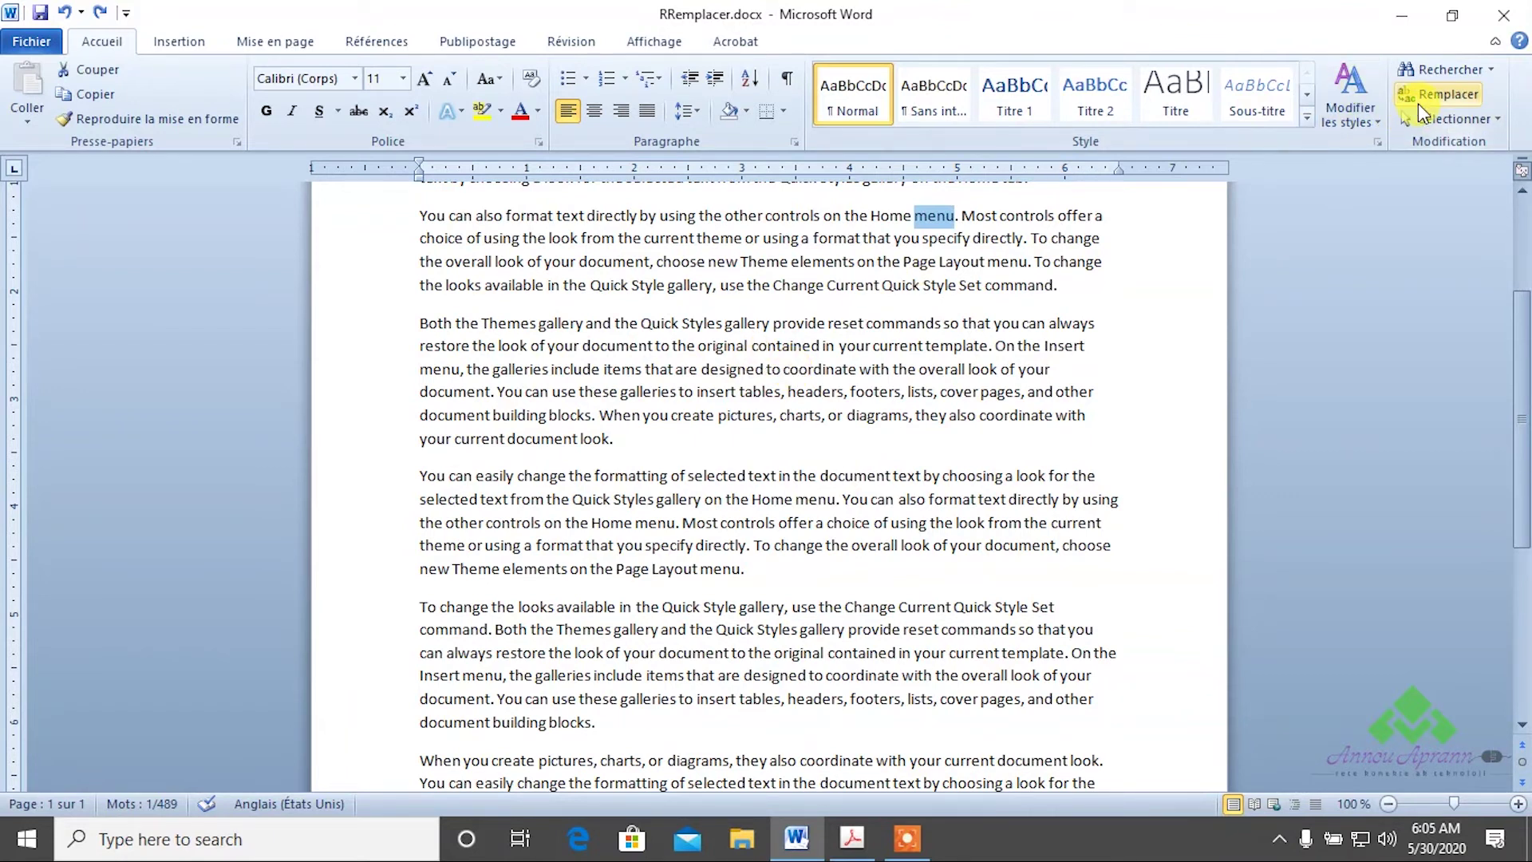
# Change the replacement text from 'menu' to 'Tab'
pyautogui.click(1469, 94)
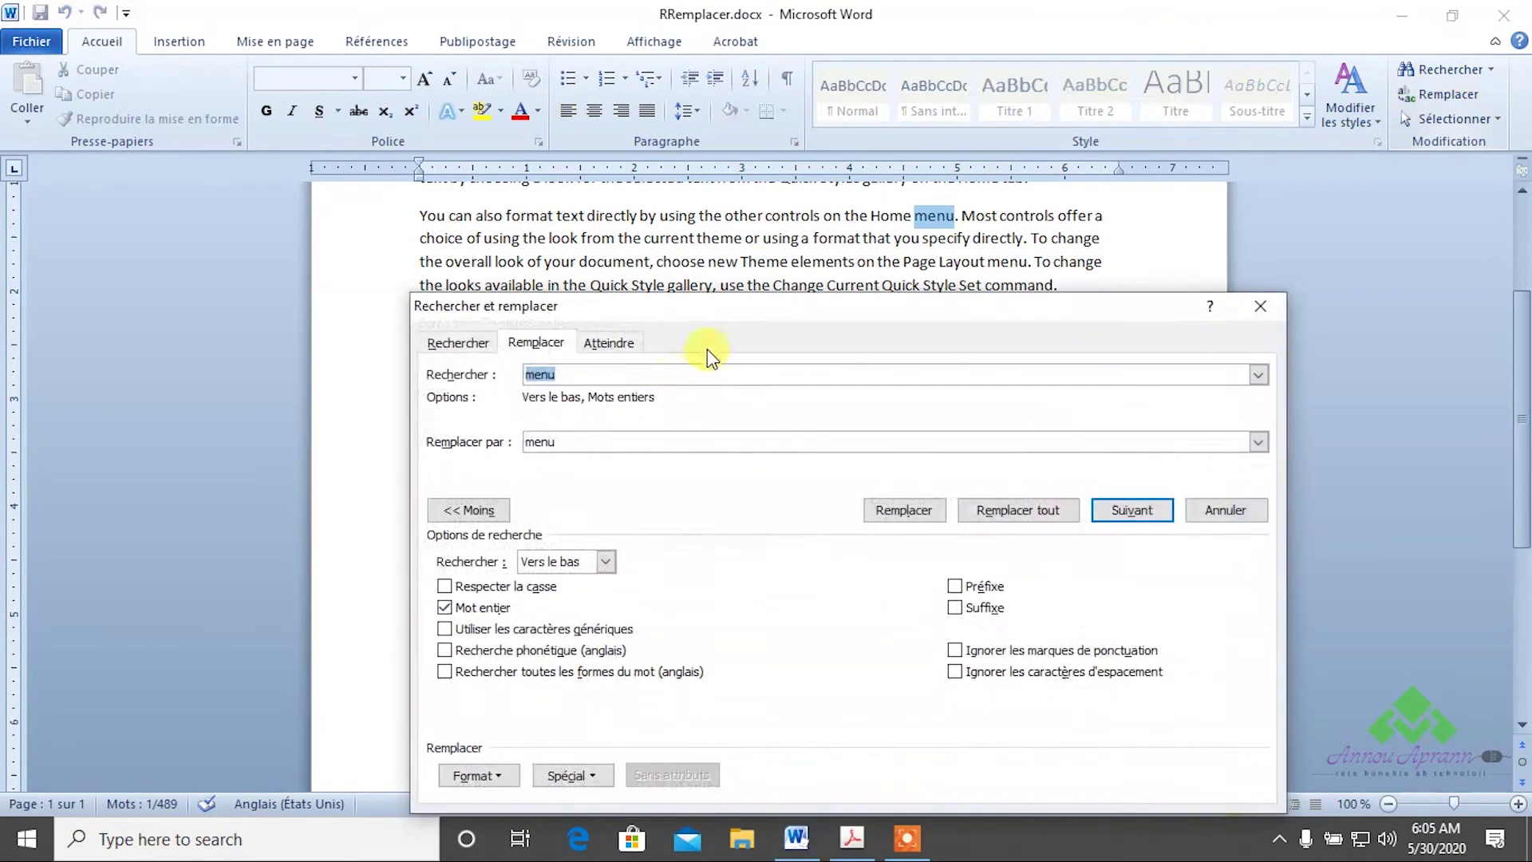
pyautogui.moveTo(565, 440); pyautogui.dragTo(418, 460)
pyautogui.write('T')
pyautogui.write('ab')
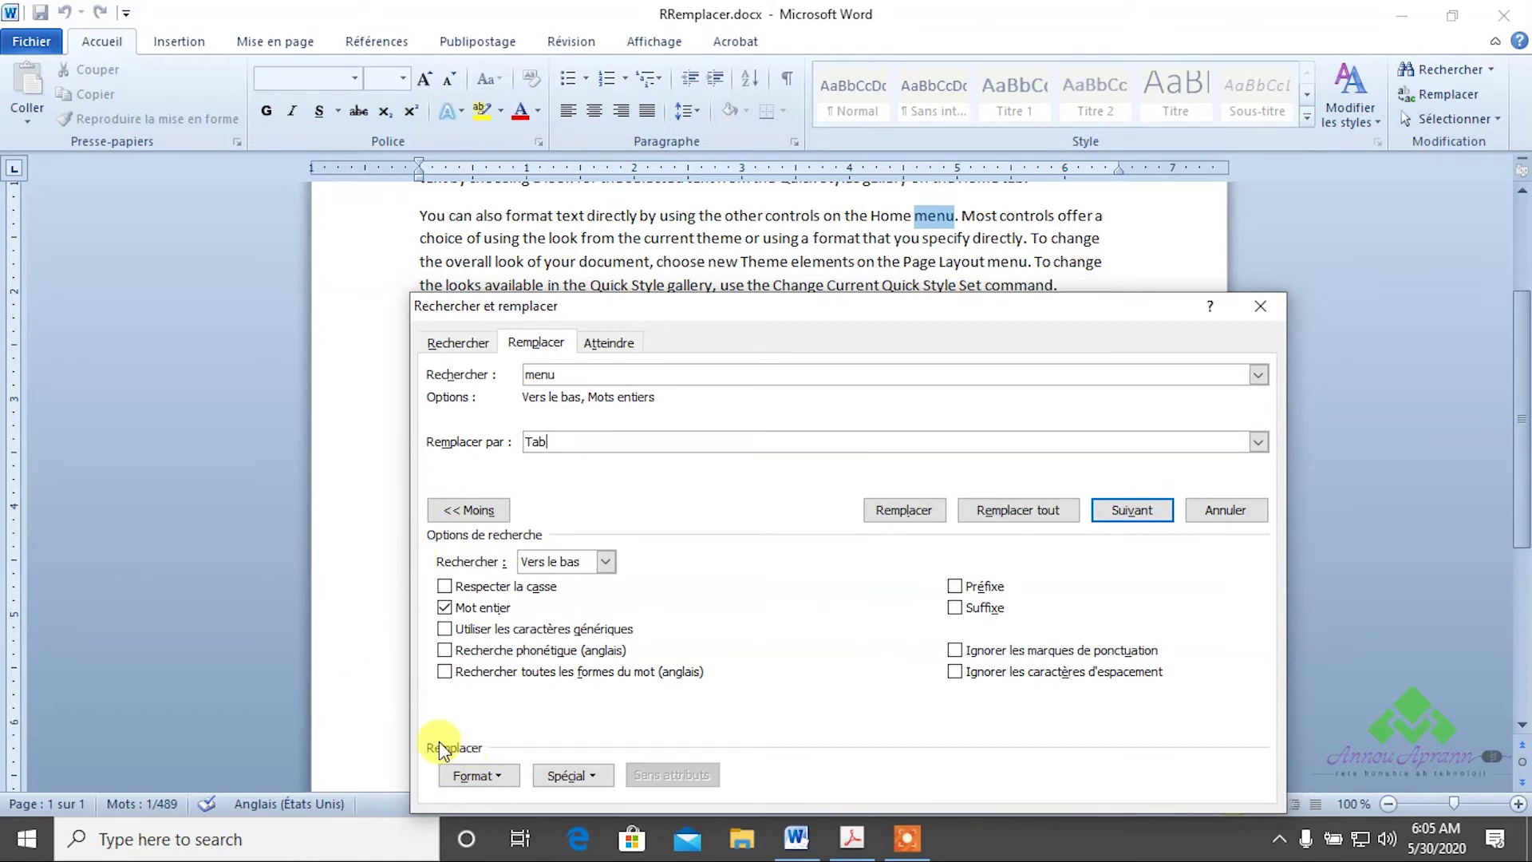
# Format the replacement font as bold, red, 22 pt
pyautogui.click(462, 772)
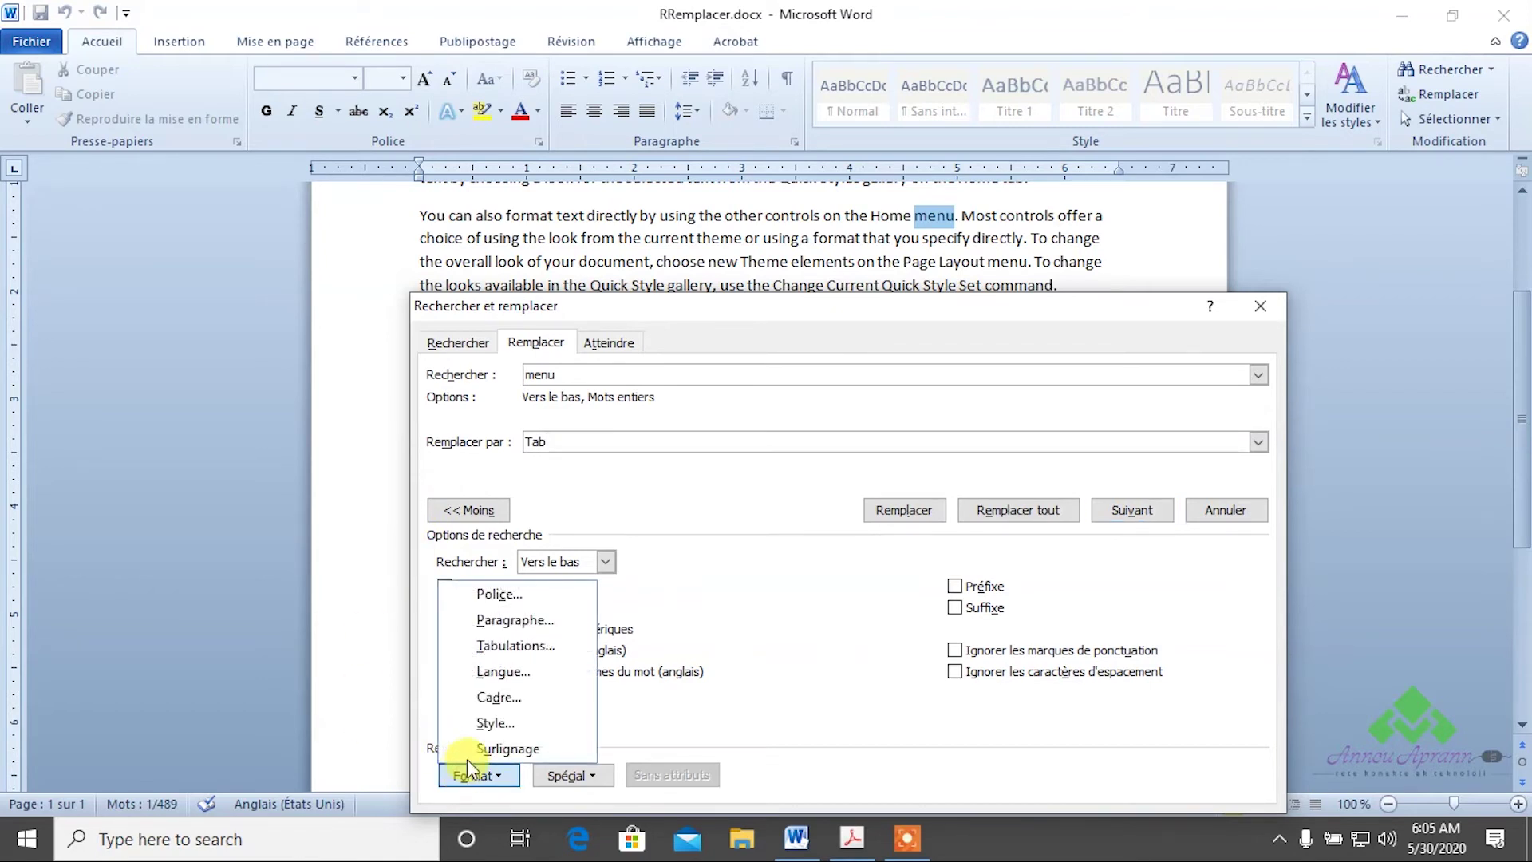
pyautogui.click(517, 595)
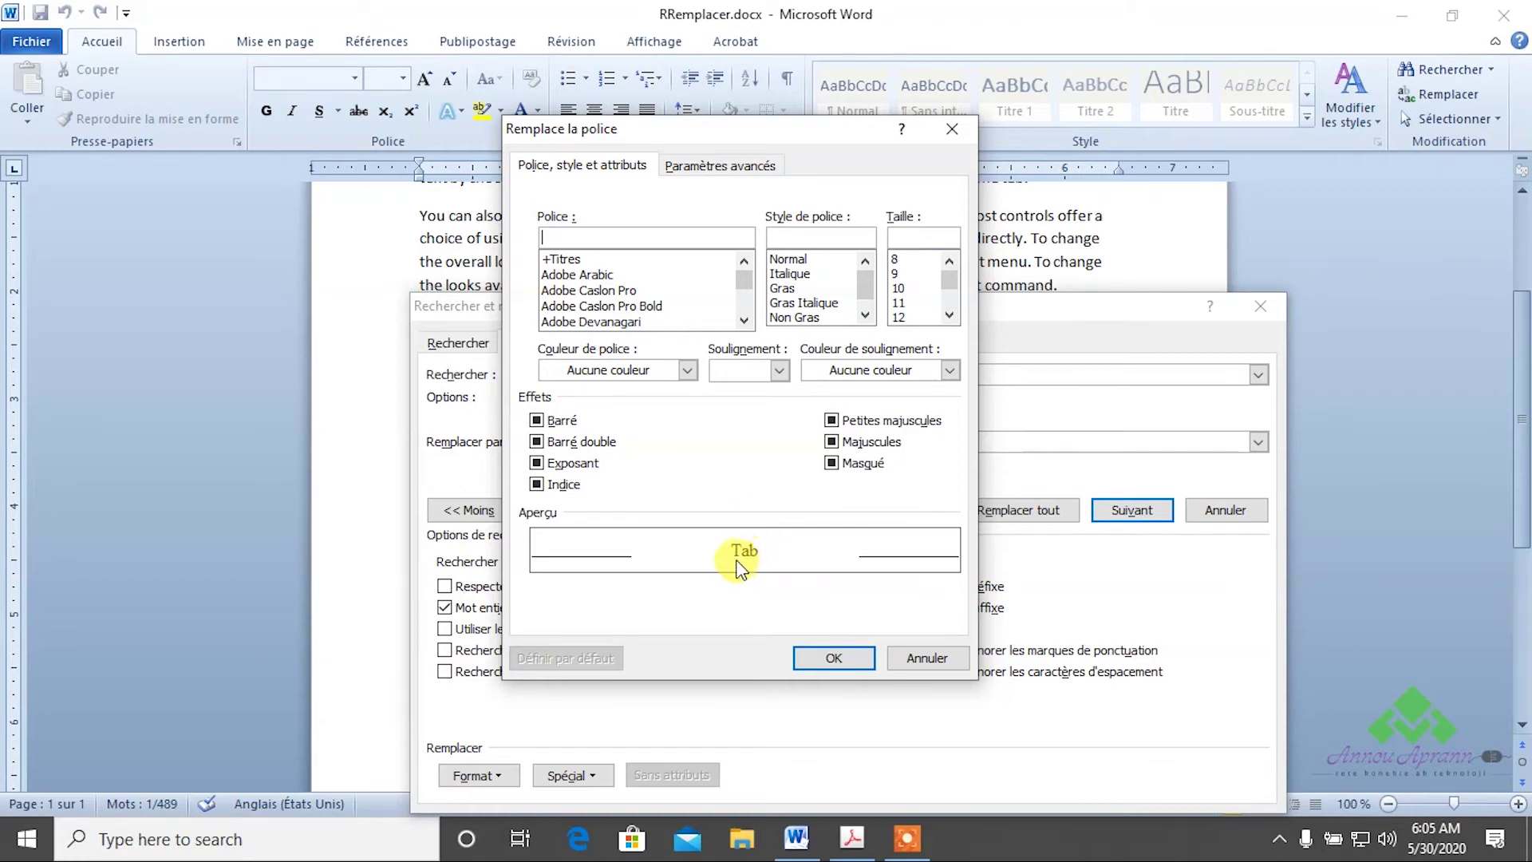
pyautogui.click(781, 288)
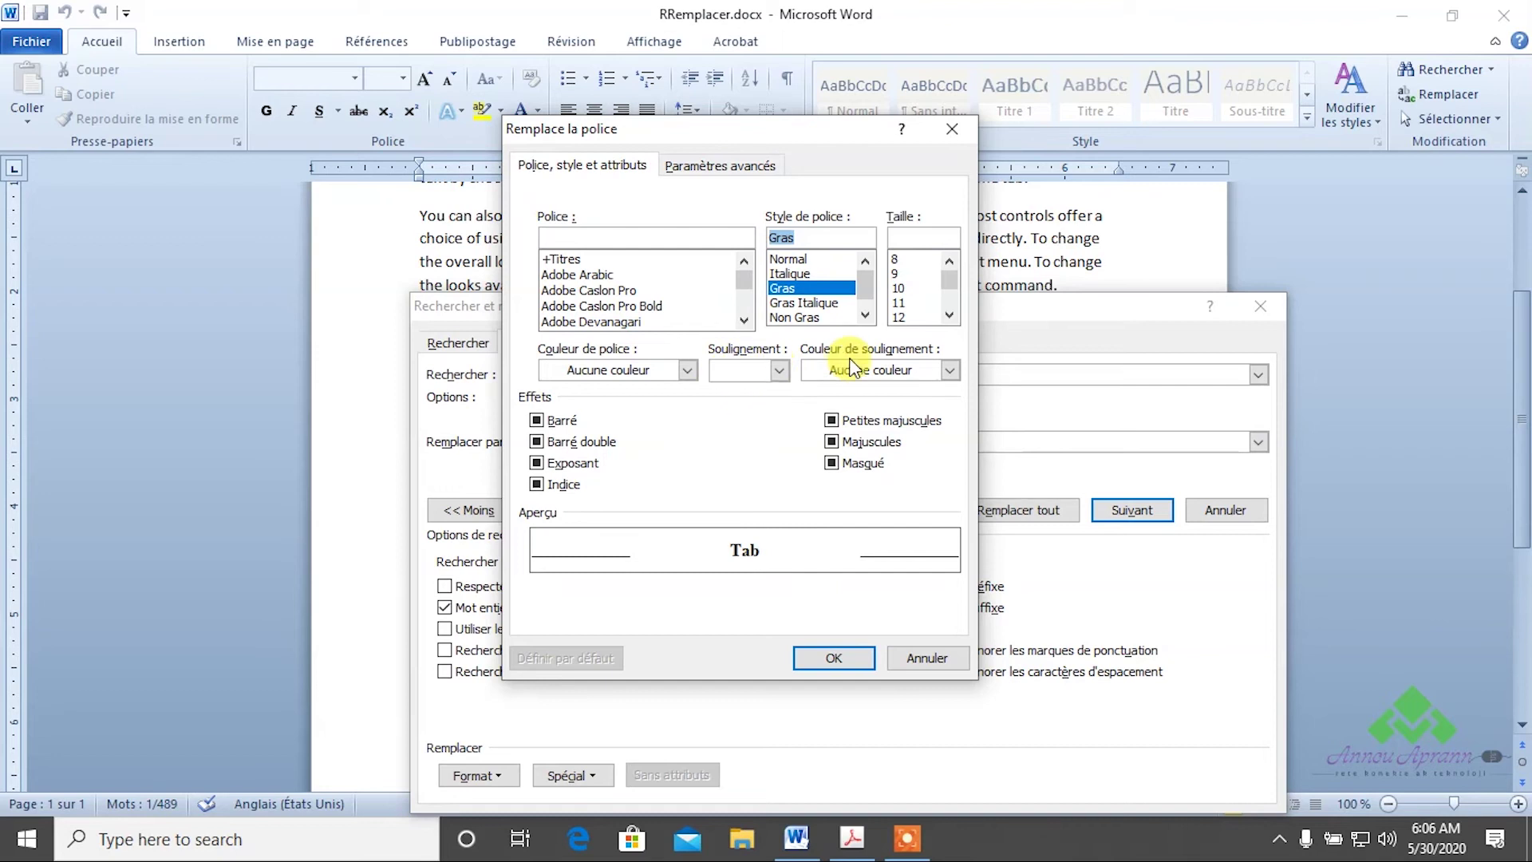
pyautogui.click(680, 370)
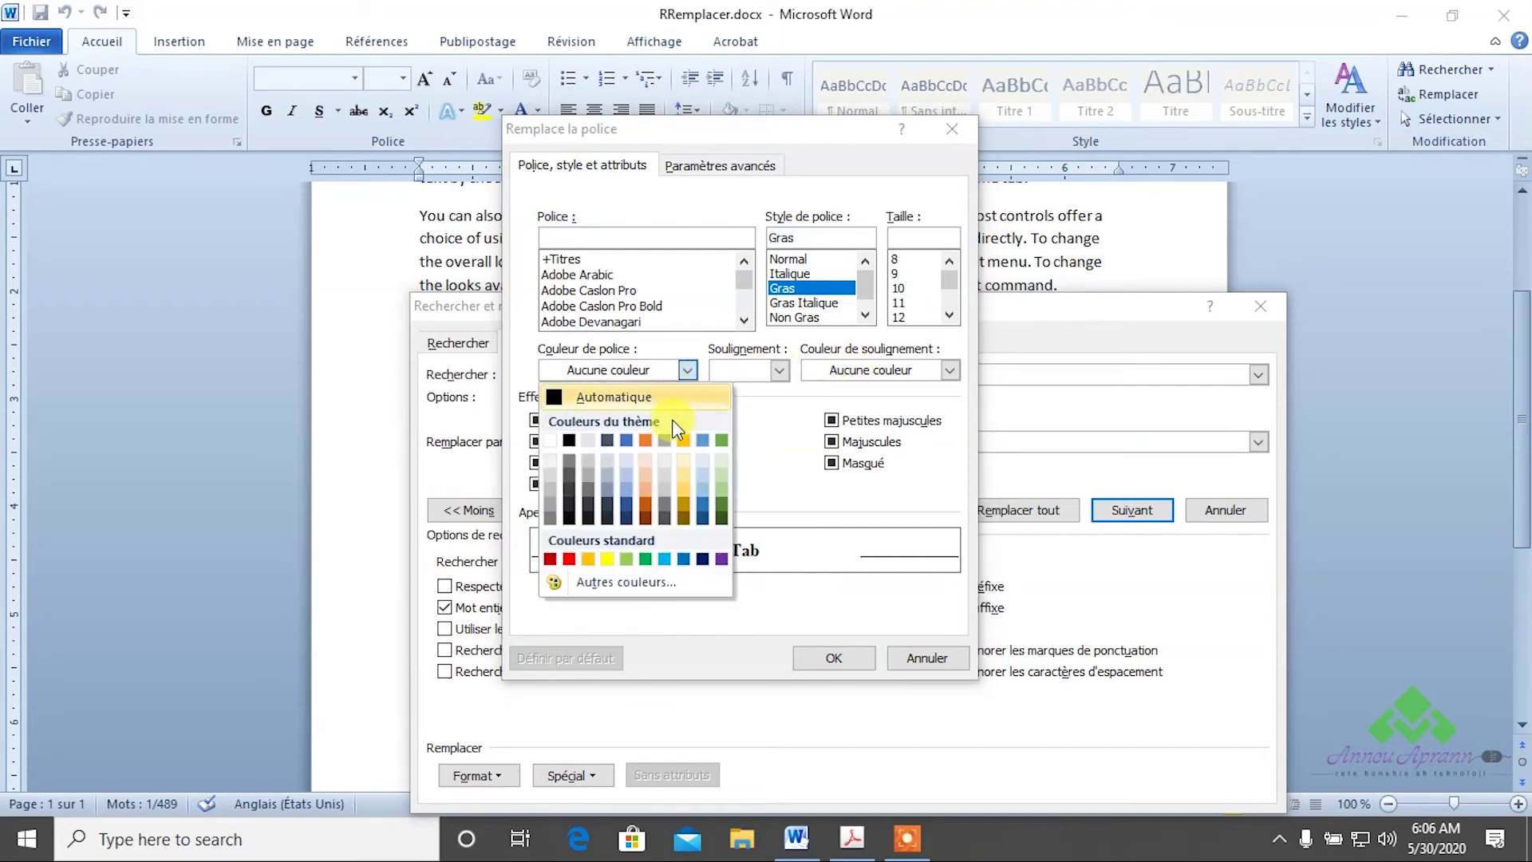
pyautogui.click(571, 559)
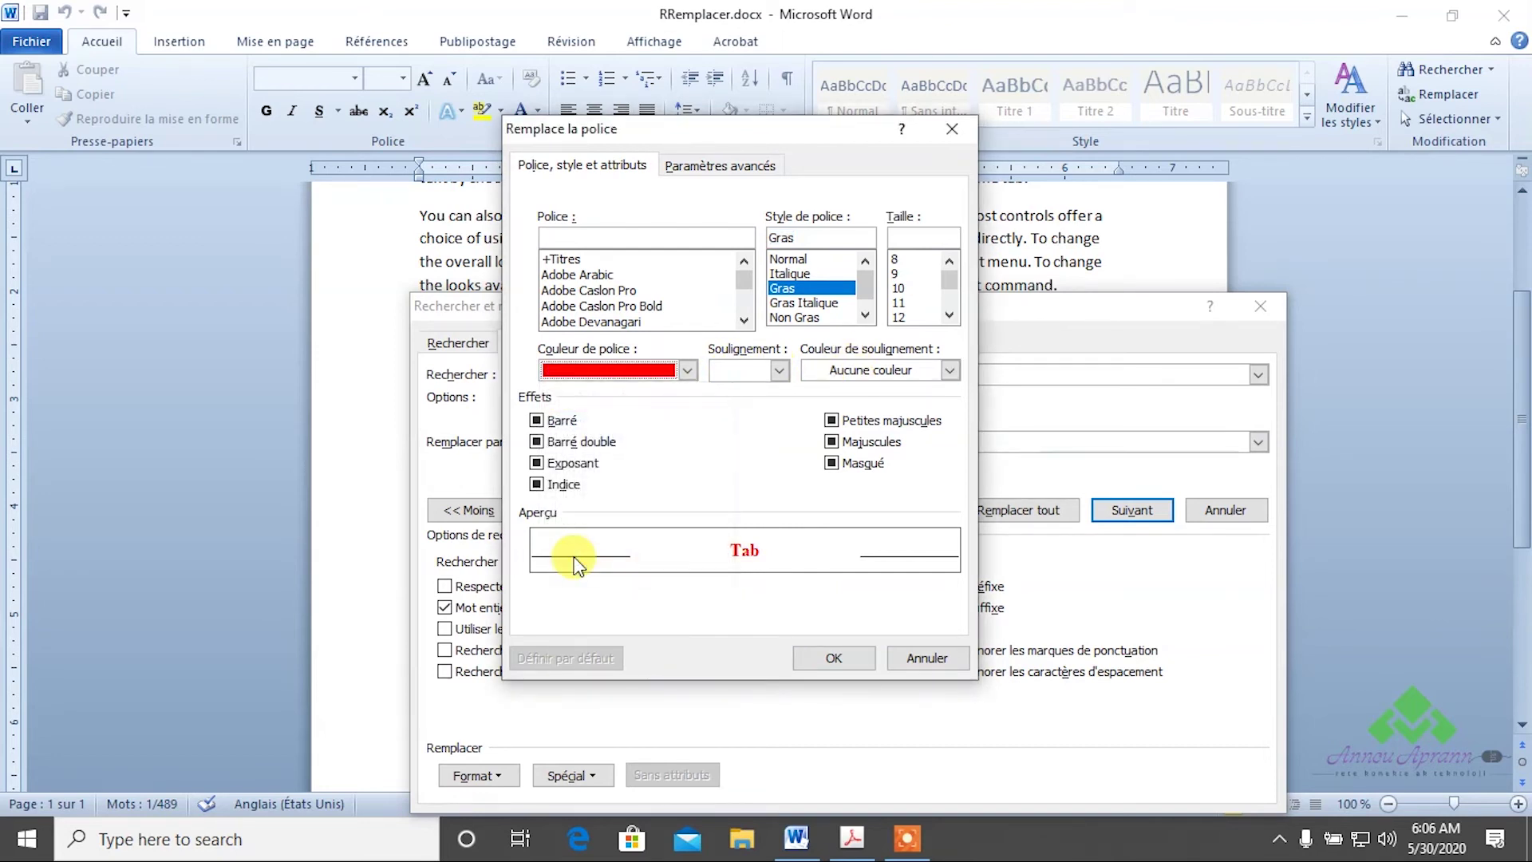
pyautogui.scroll(-3, 919, 289)
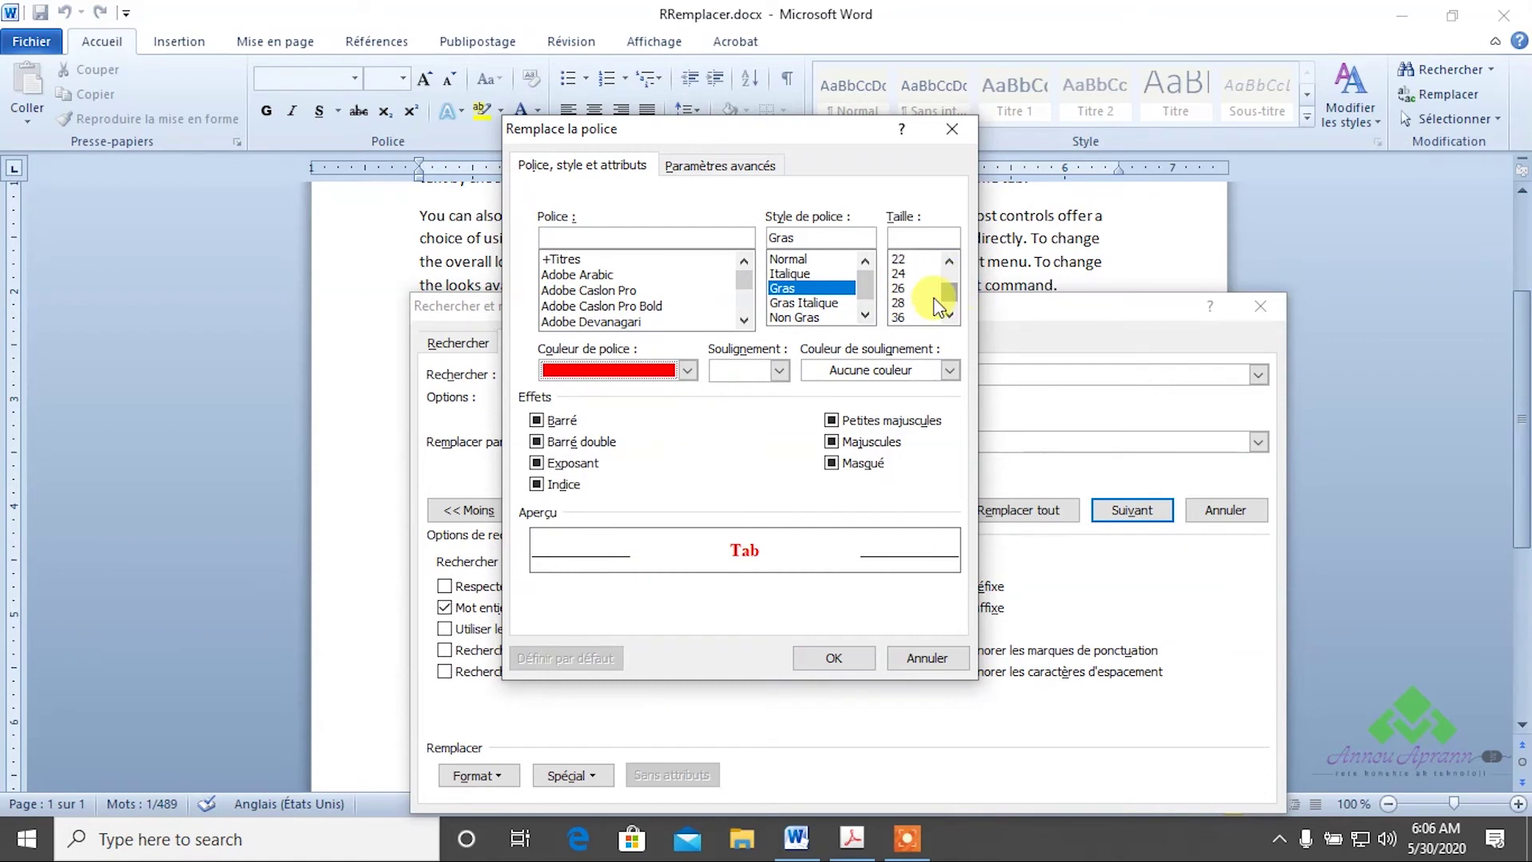
pyautogui.click(899, 259)
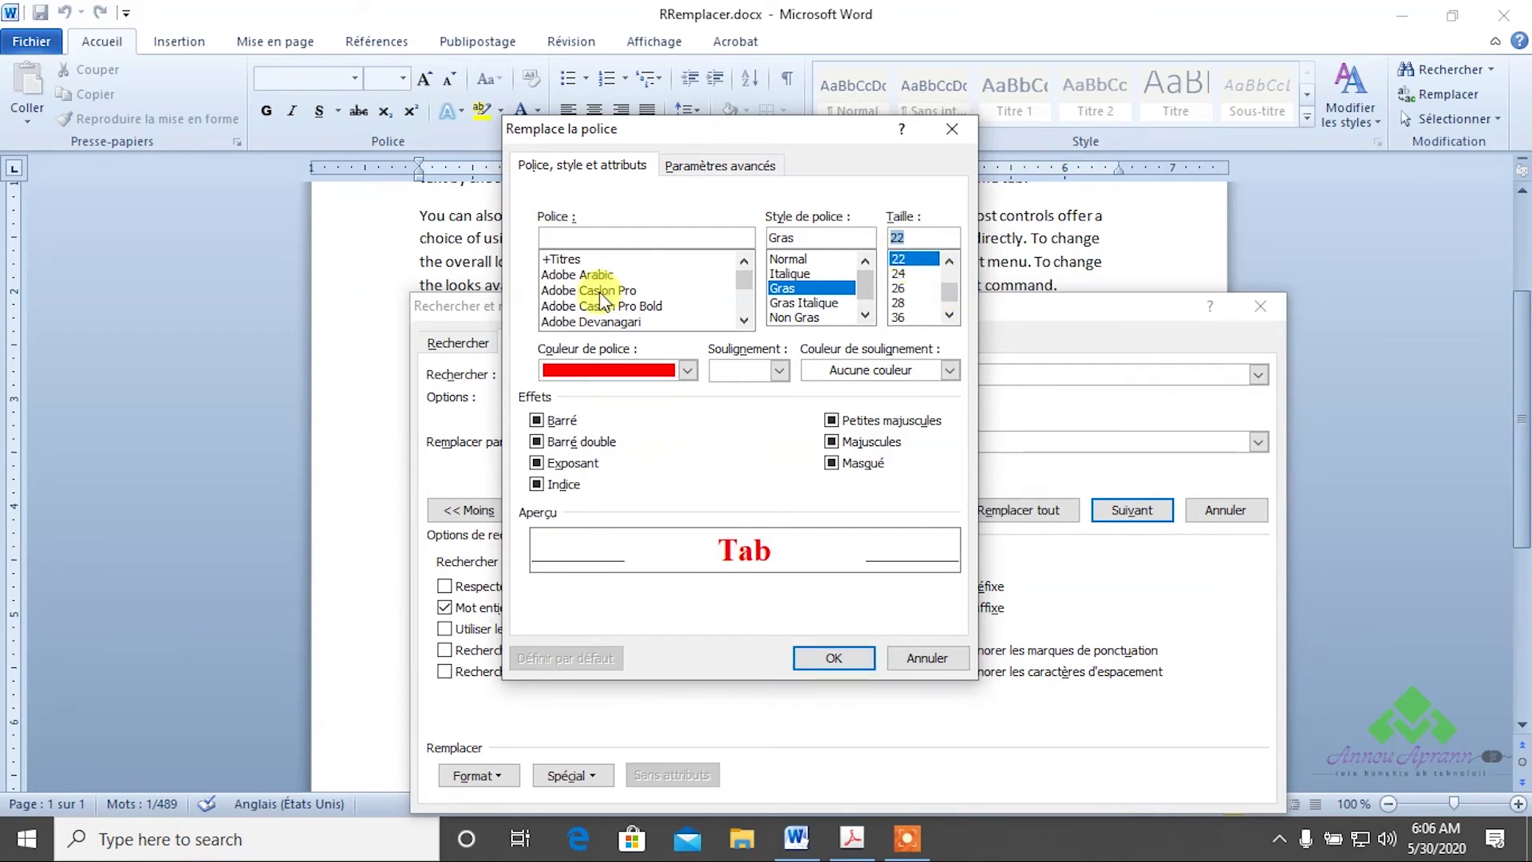
pyautogui.click(822, 655)
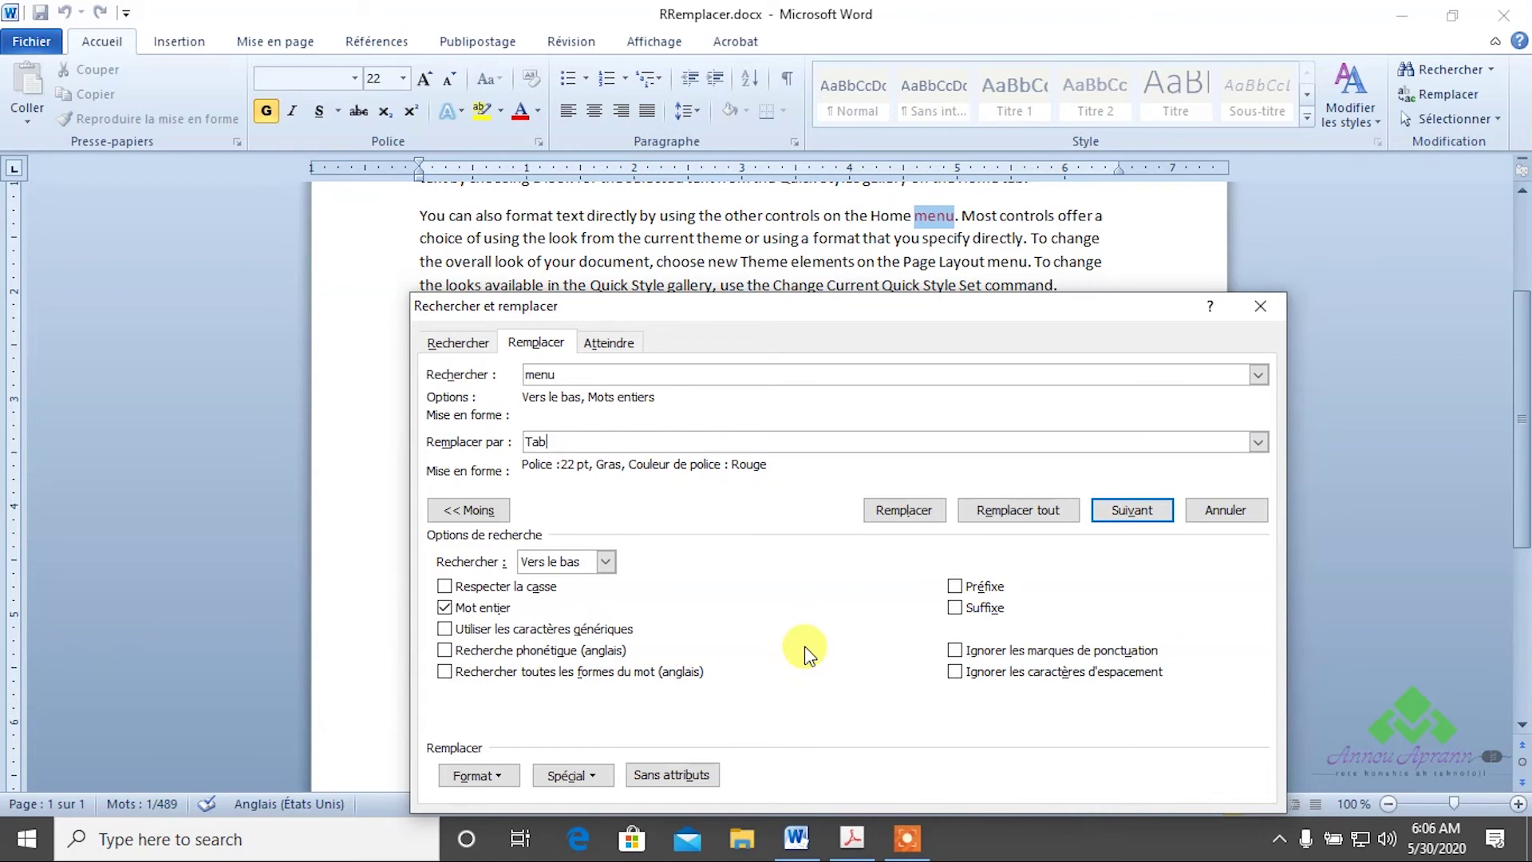
# Replace every 'menu' with the formatted 'Tab' throughout the document (9 replacements)
pyautogui.click(992, 513)
pyautogui.click(659, 474)
pyautogui.click(721, 476)
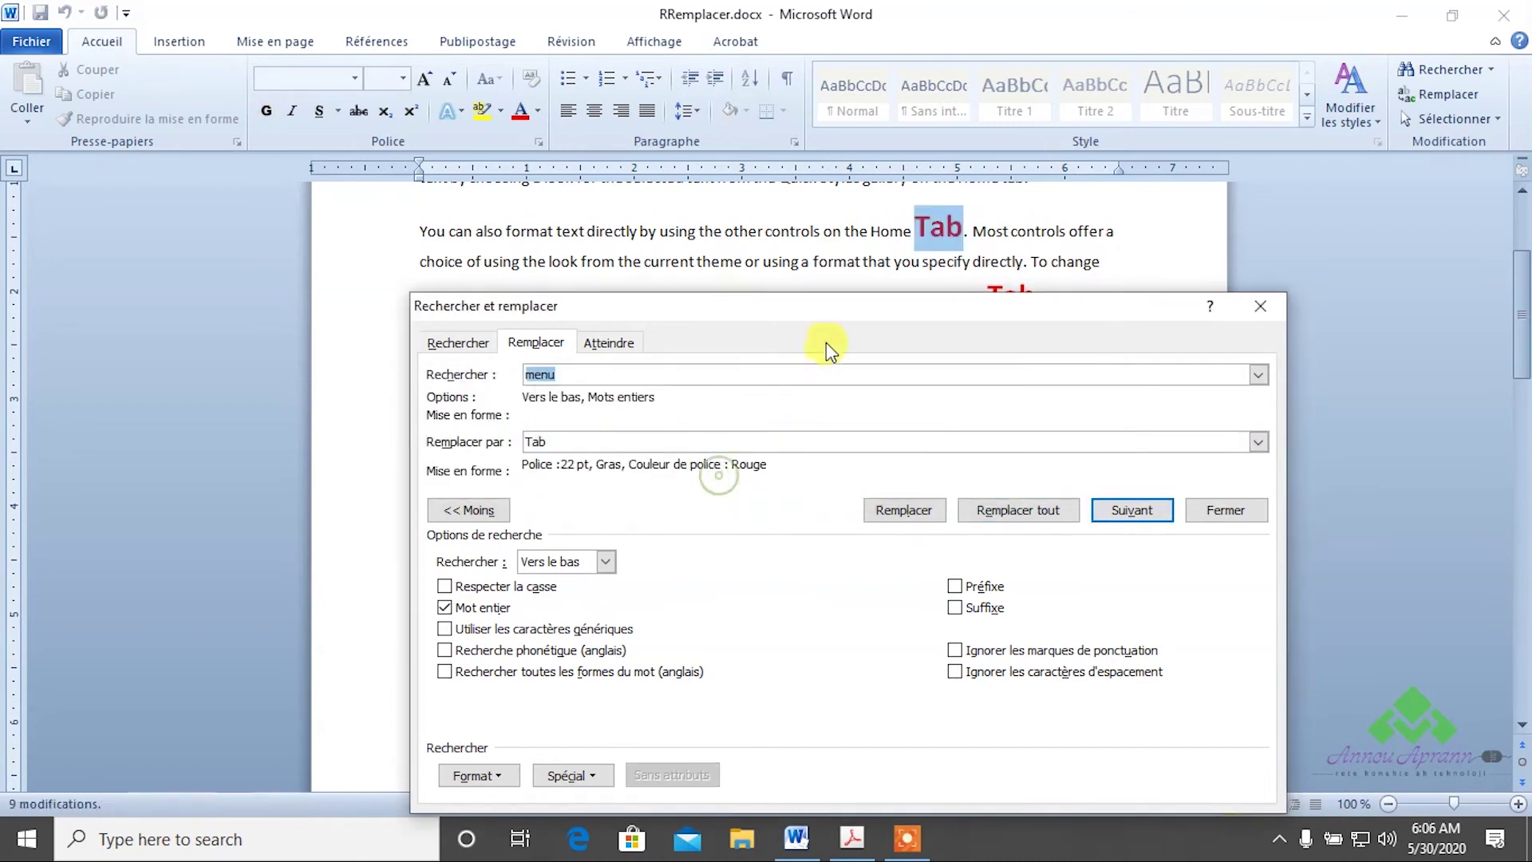
# Move the dialog aside and open the Navigation pane's search options
pyautogui.moveTo(827, 327); pyautogui.dragTo(1531, 678)
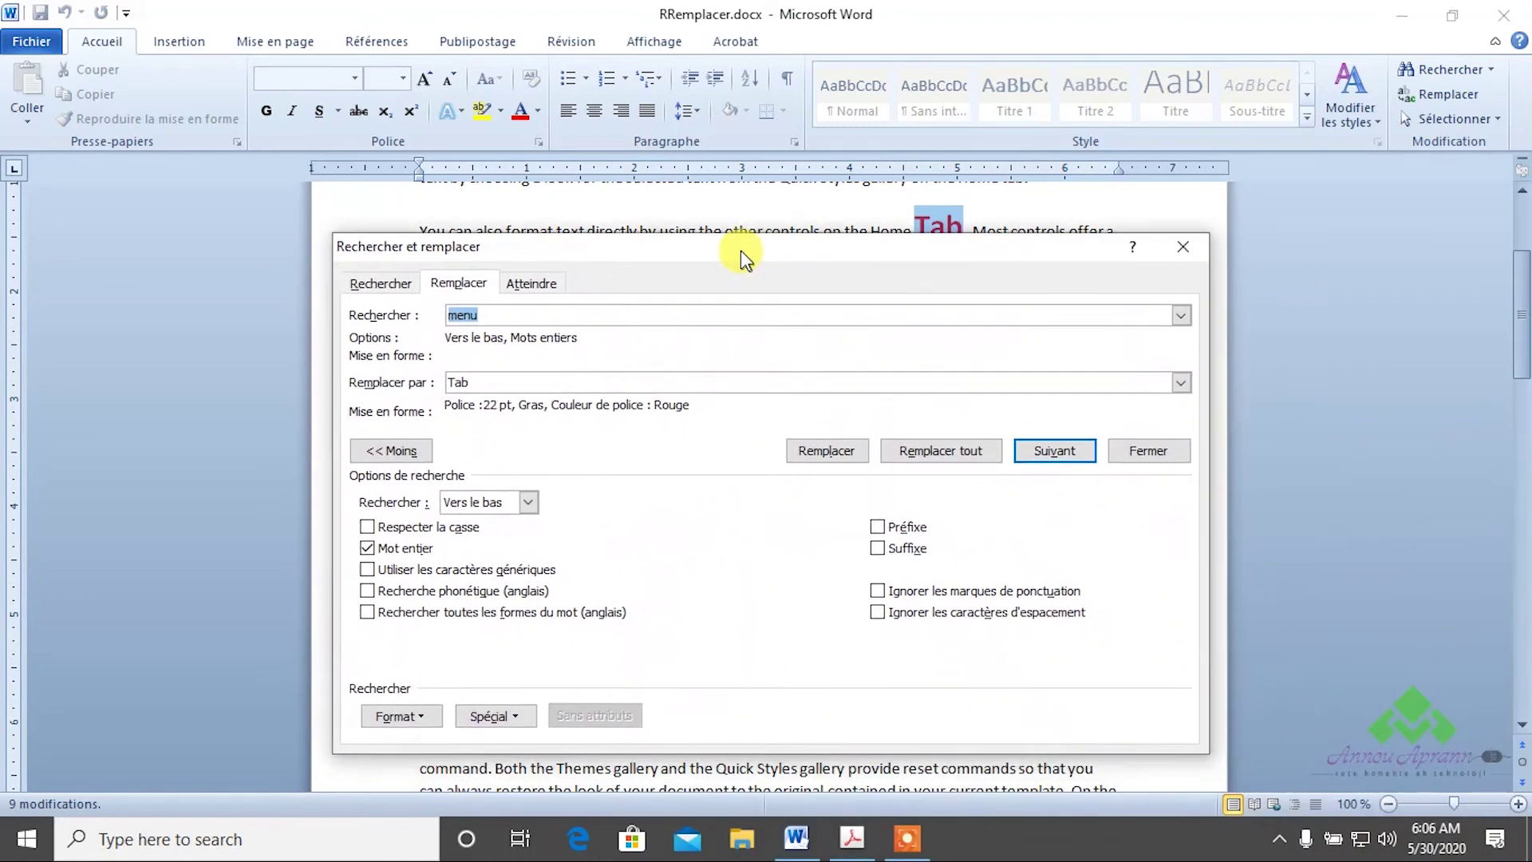
pyautogui.click(1448, 75)
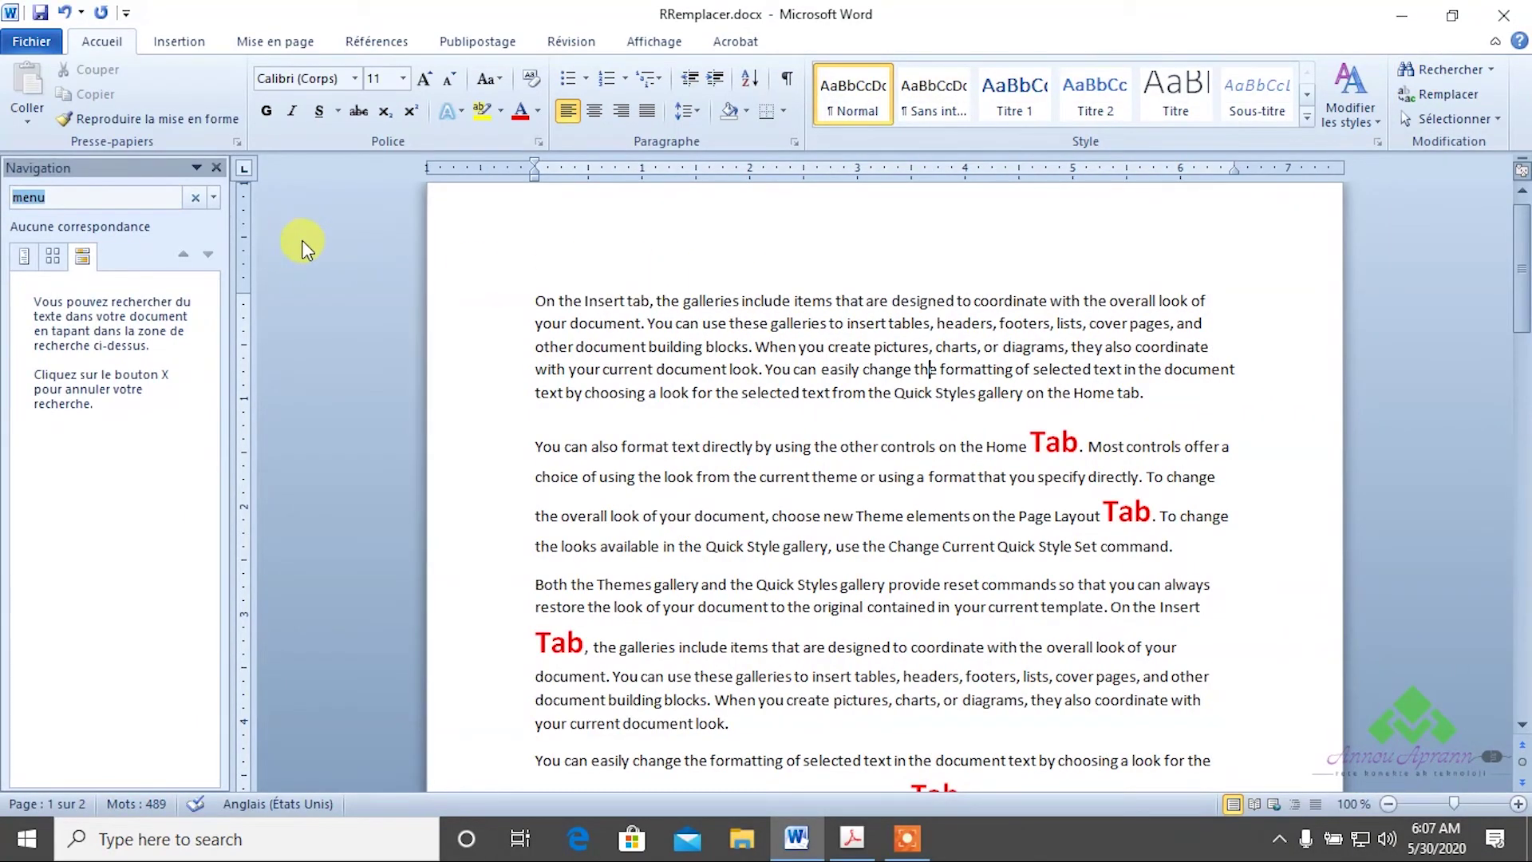
pyautogui.click(214, 199)
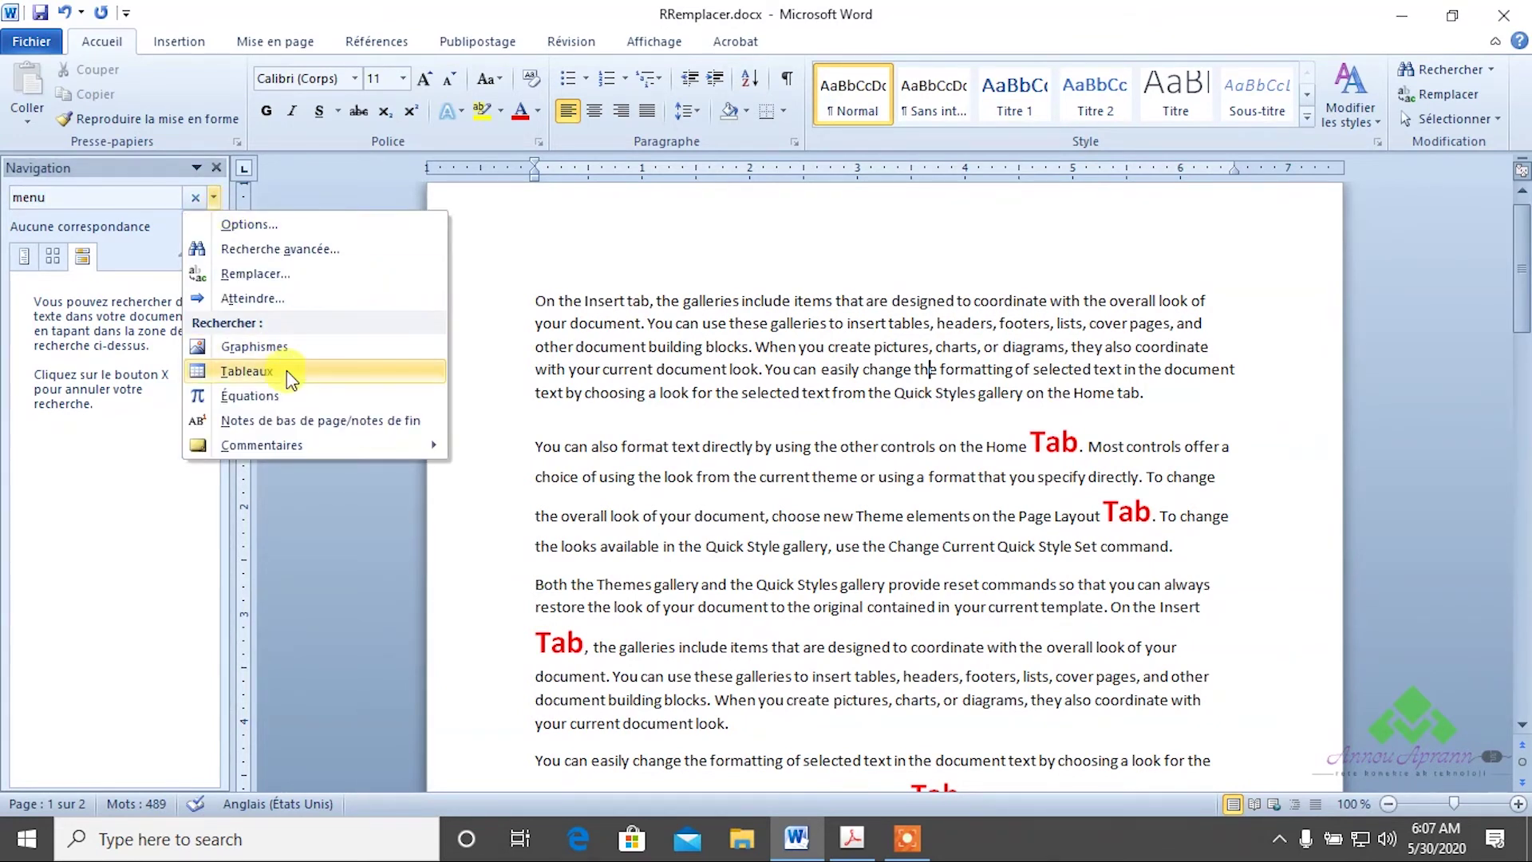
# Make the word 'easily' in the first paragraph bold with Ctrl+G
pyautogui.click(853, 368)
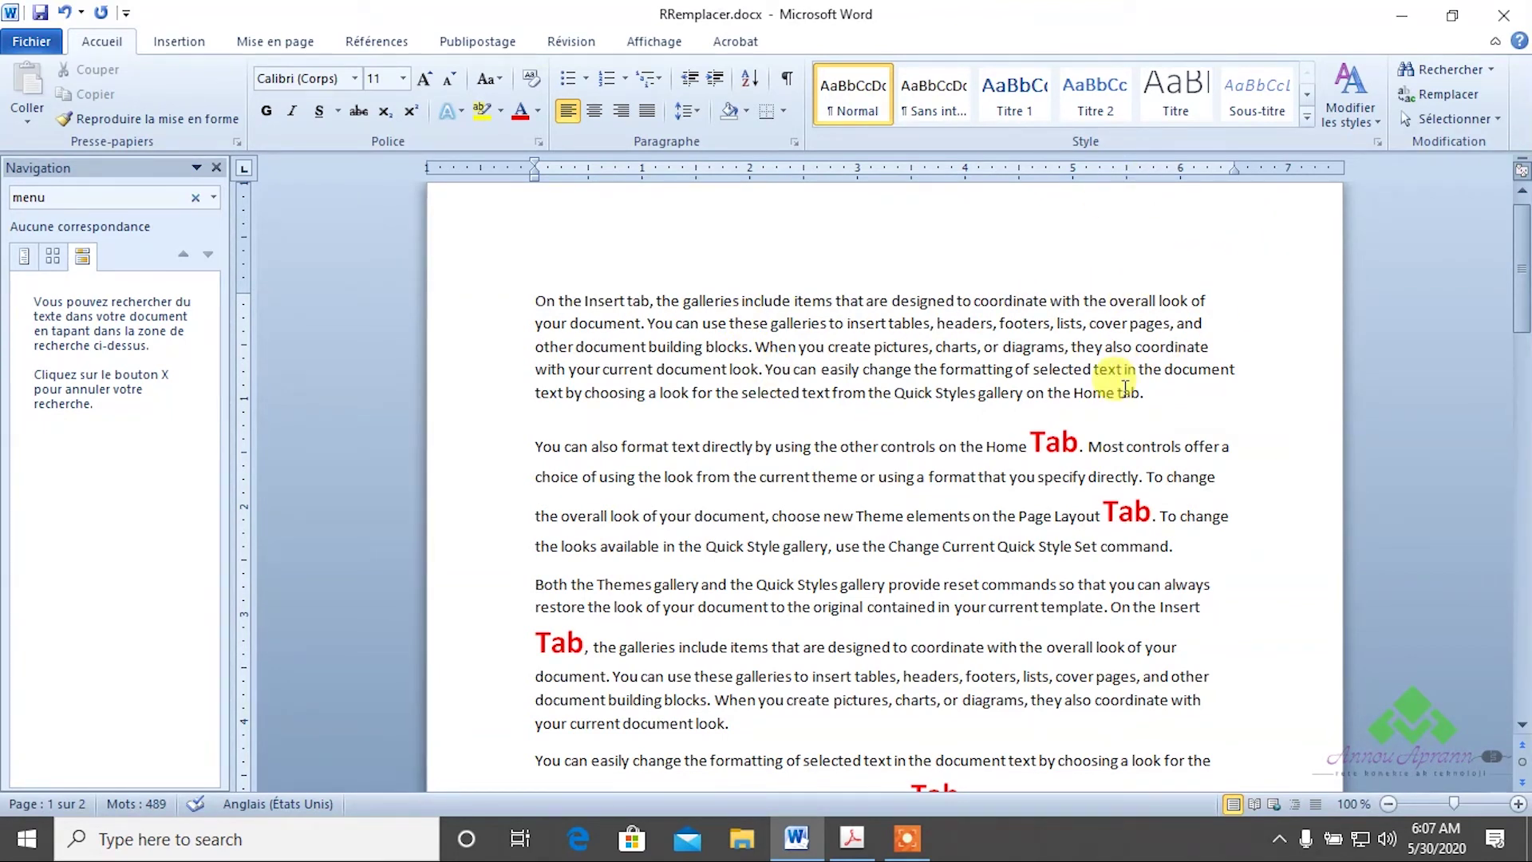
pyautogui.hotkey('ctrl', 'g')
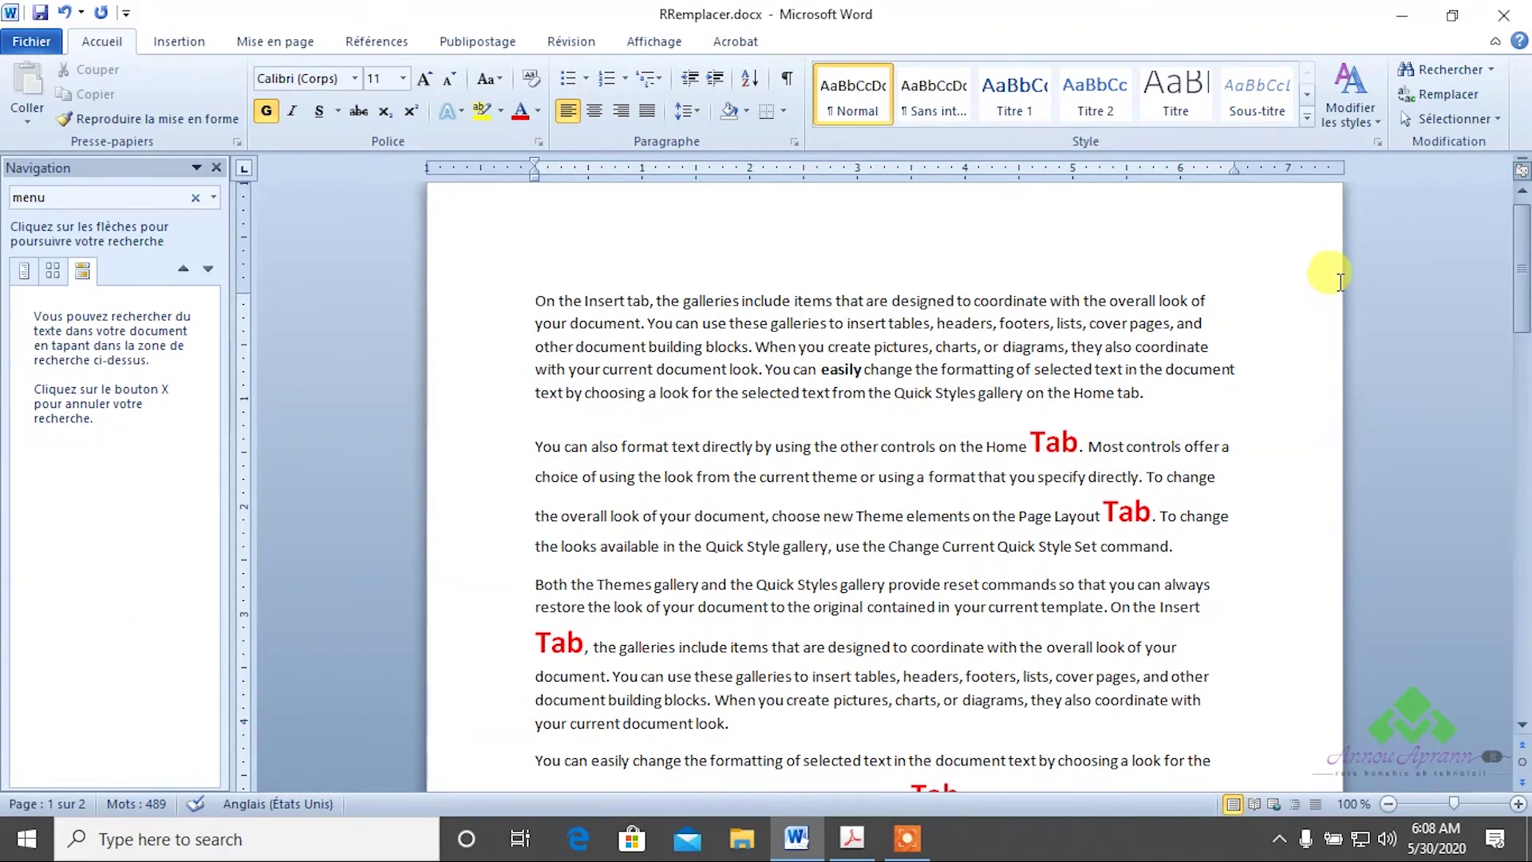
pyautogui.click(1441, 94)
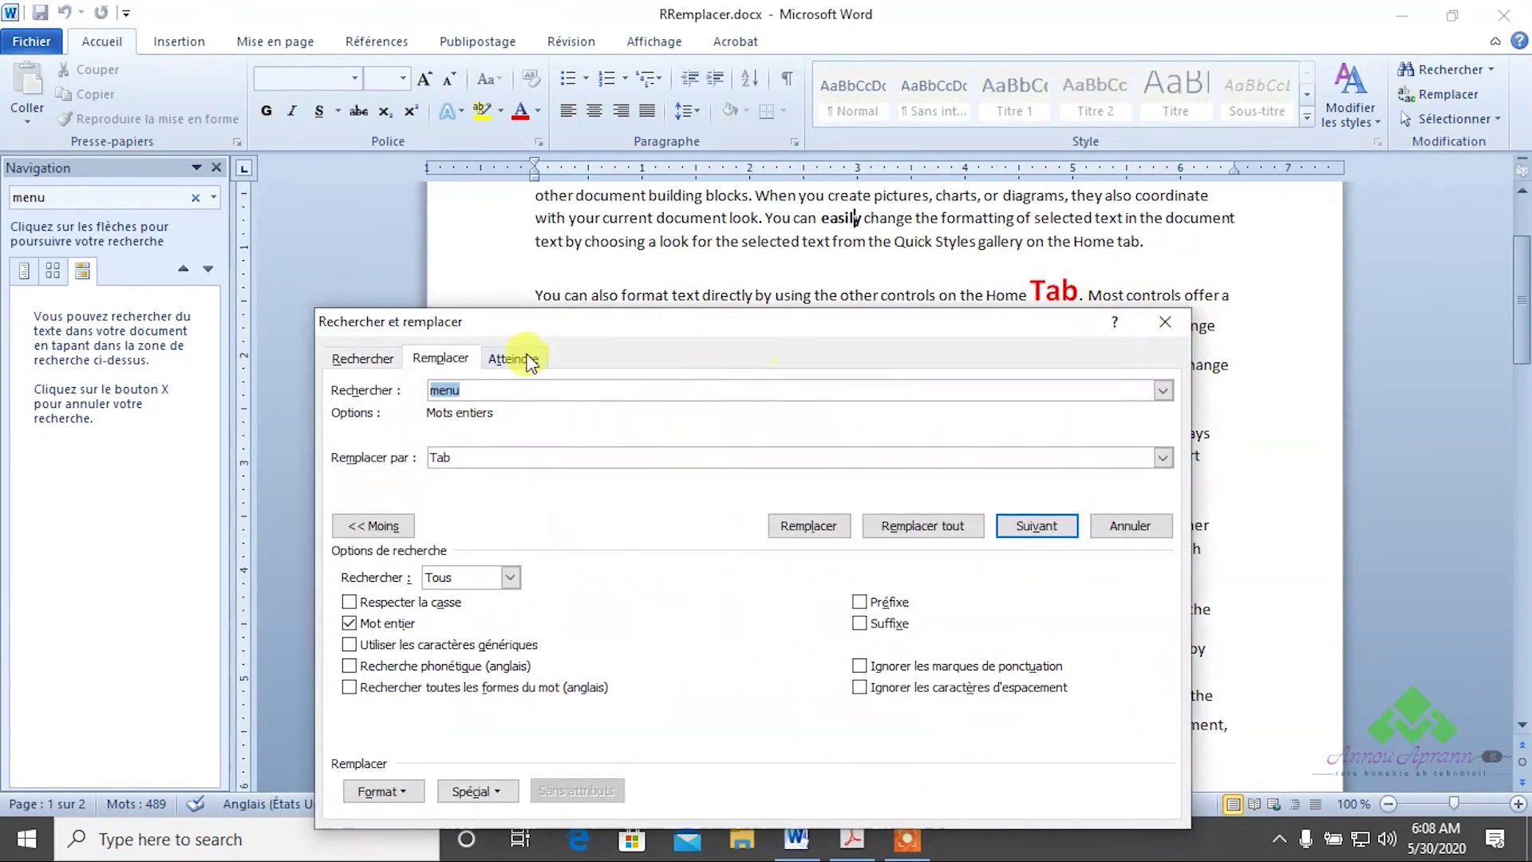
# Switch to the Rechercher tab for 'menu', leaving the font criteria unchanged
pyautogui.moveTo(595, 322); pyautogui.dragTo(758, 211)
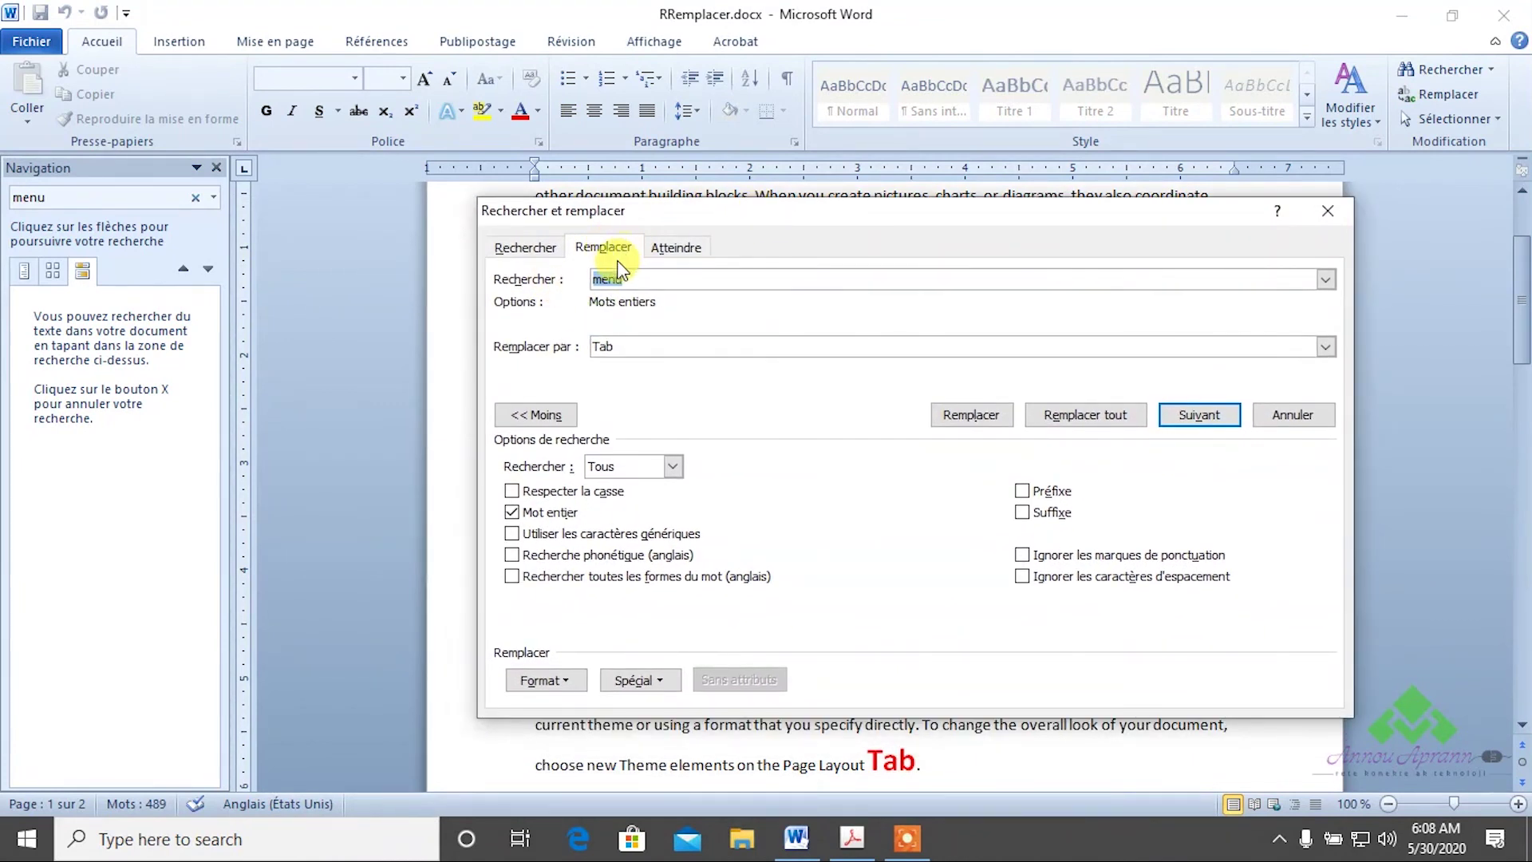
pyautogui.click(525, 247)
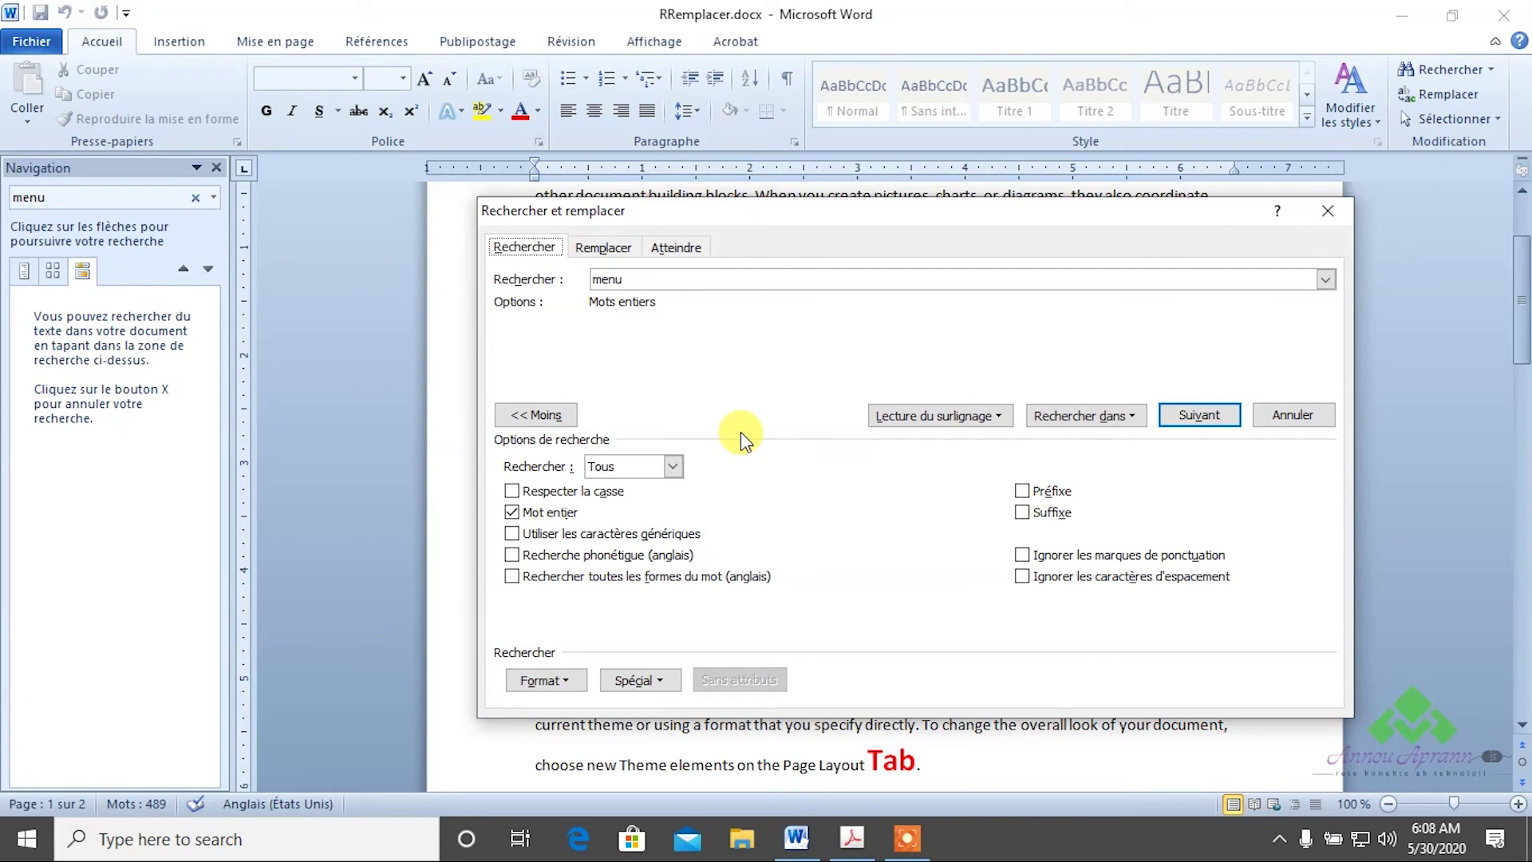
pyautogui.click(514, 680)
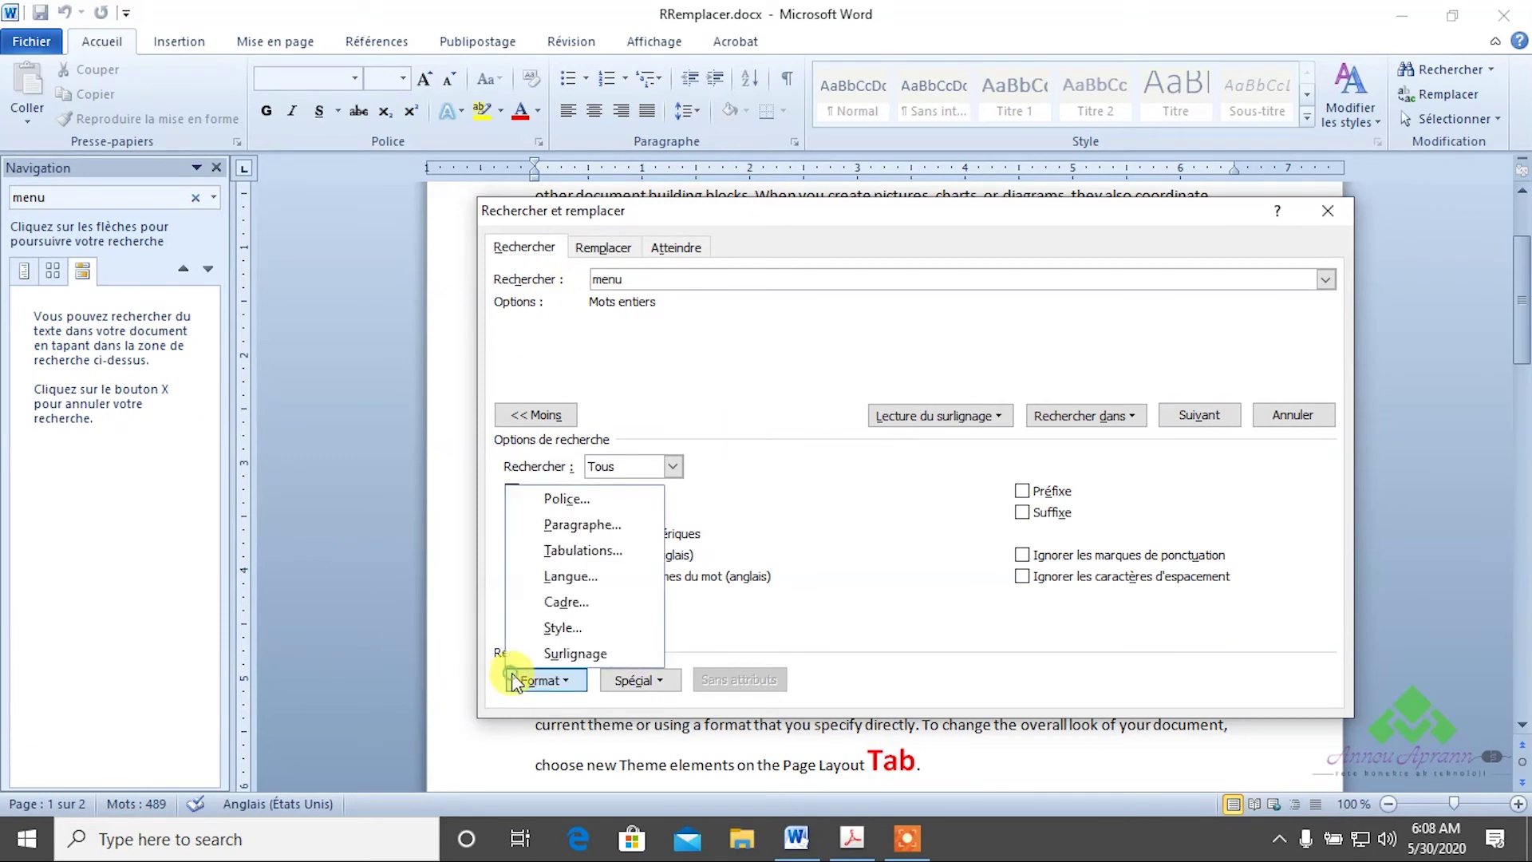
pyautogui.click(565, 499)
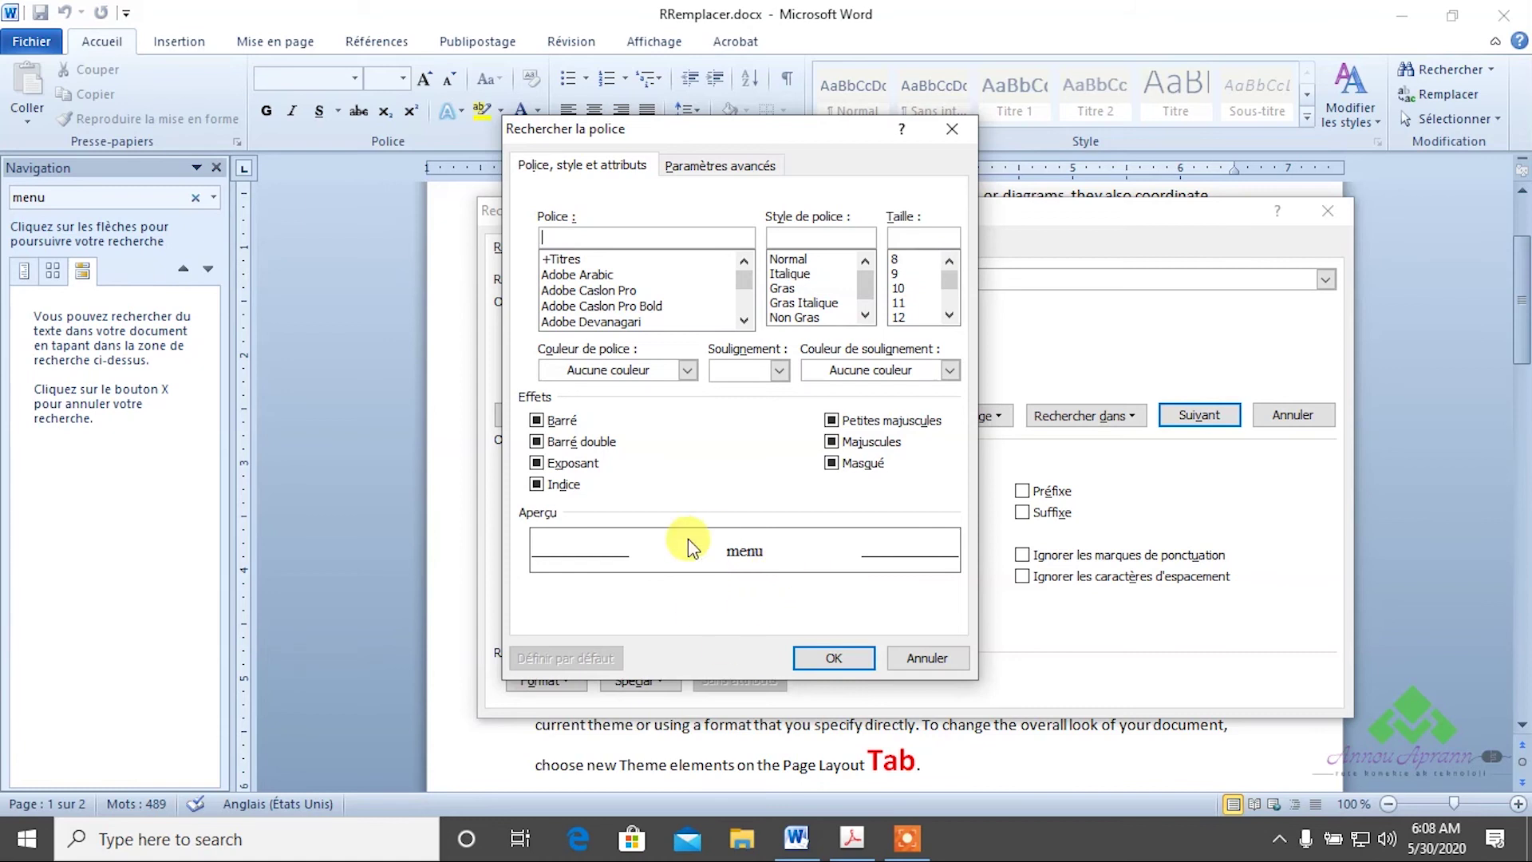
pyautogui.click(919, 663)
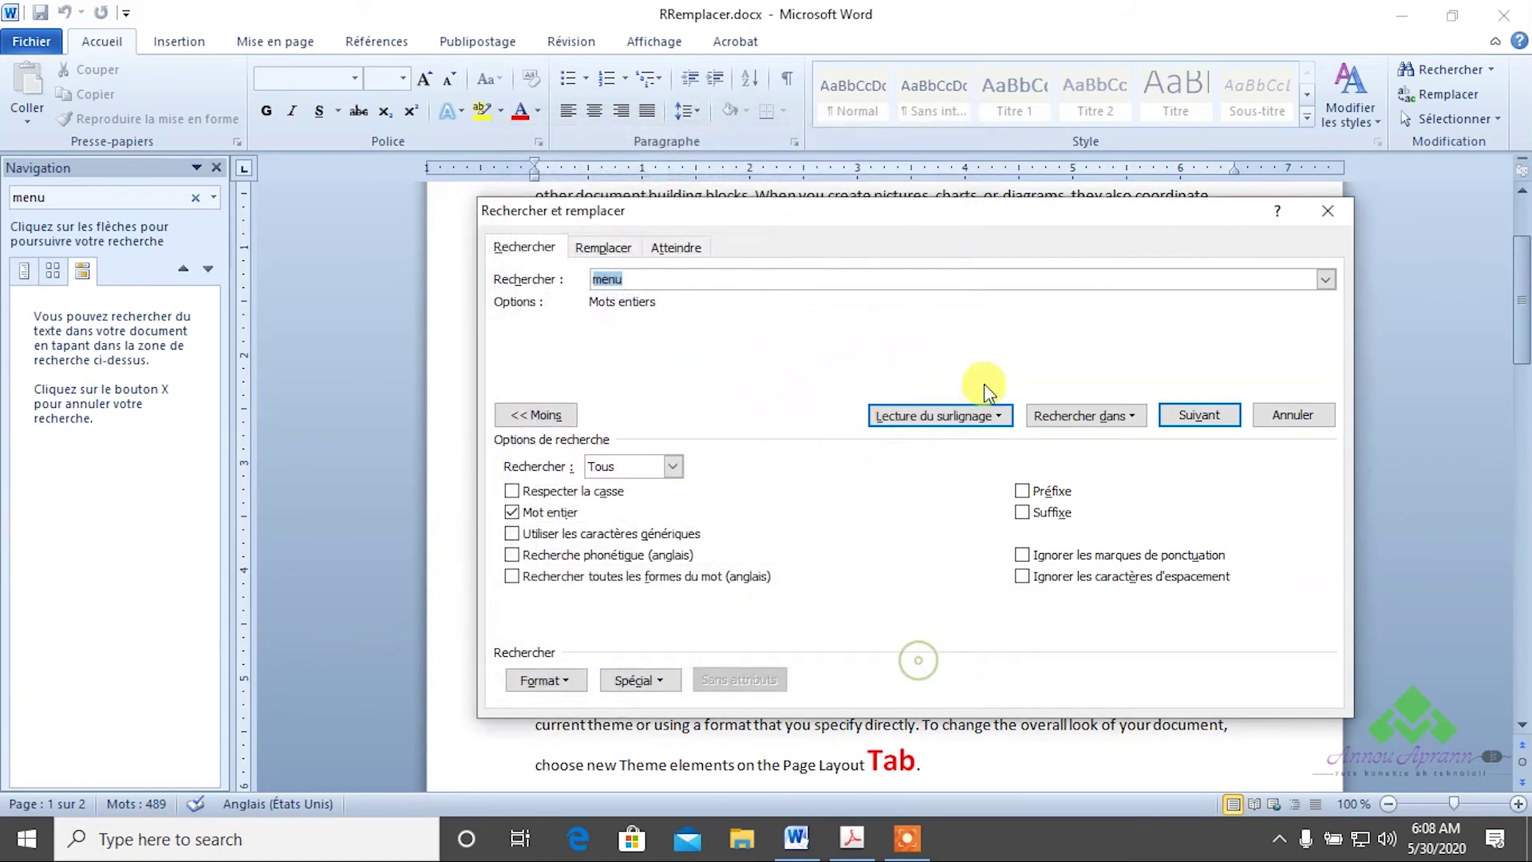
# Search for 'tab' in red font colour and find the red 'Tab' after 'Home'
pyautogui.write('ta')
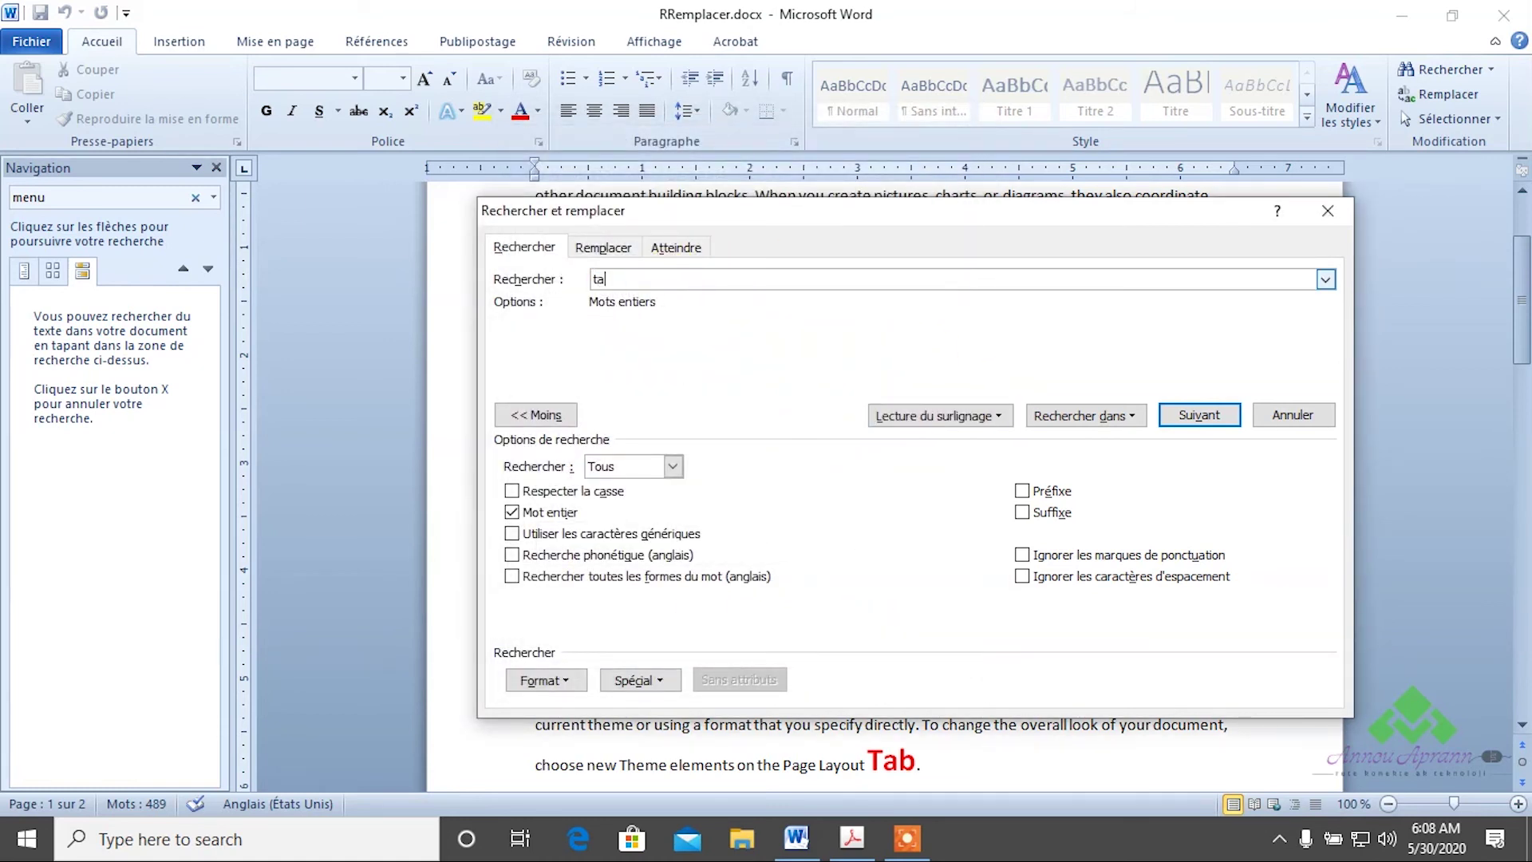
pyautogui.write('b')
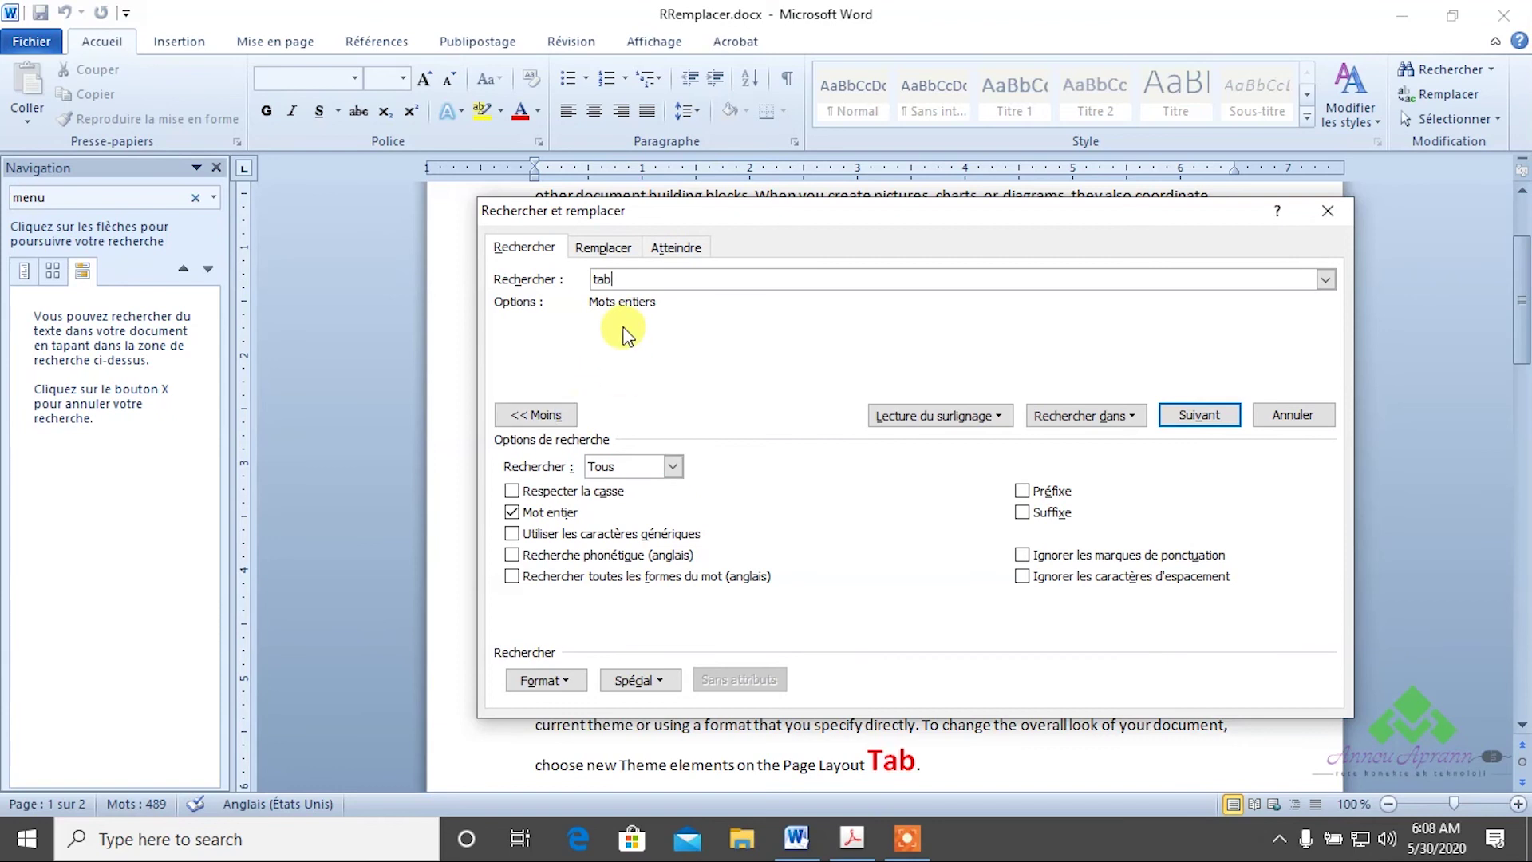
pyautogui.click(538, 683)
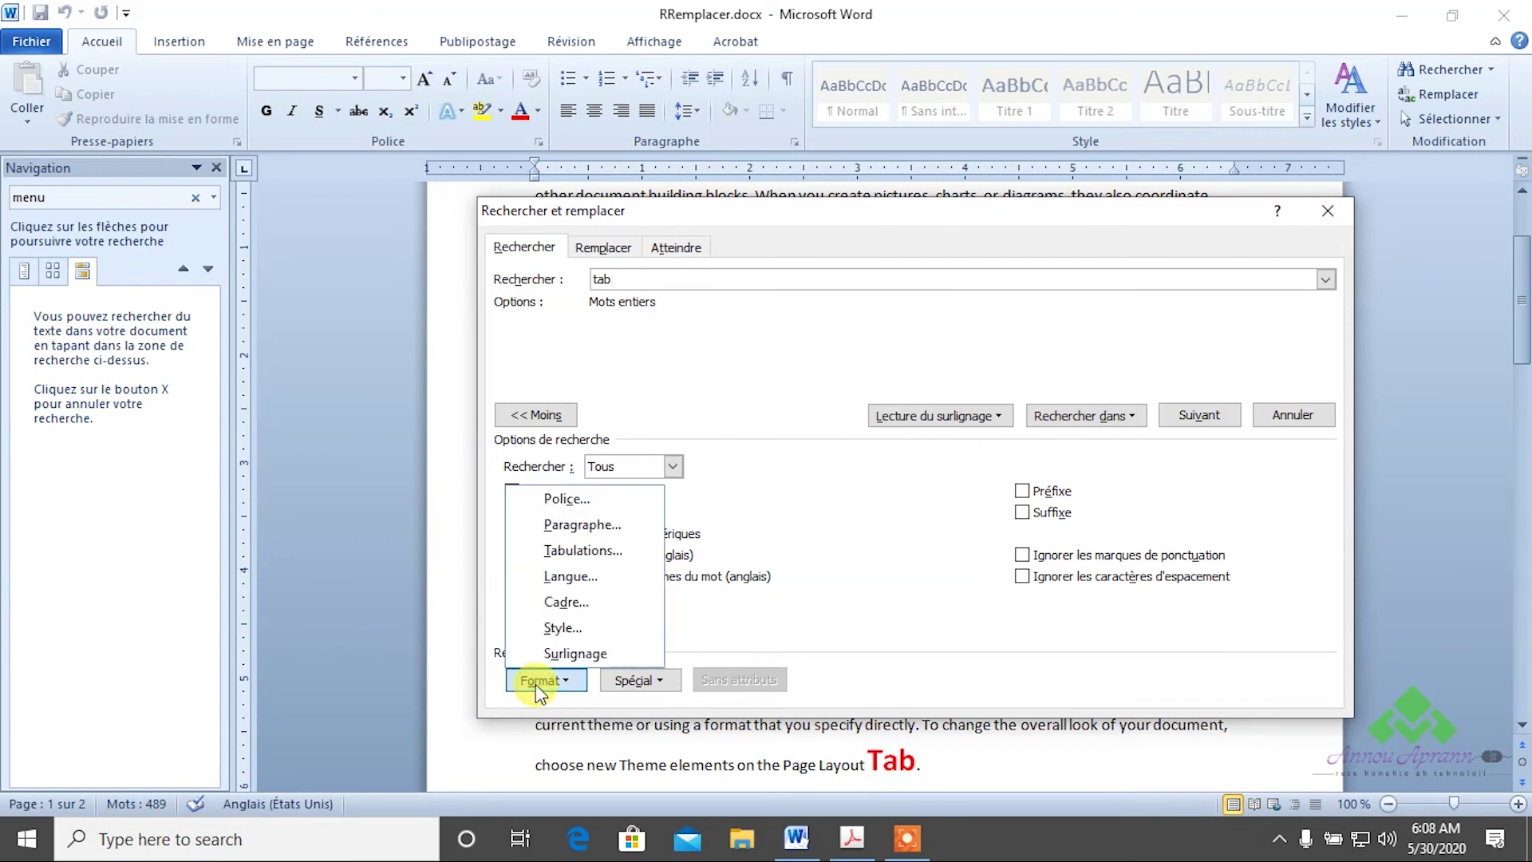
pyautogui.click(571, 500)
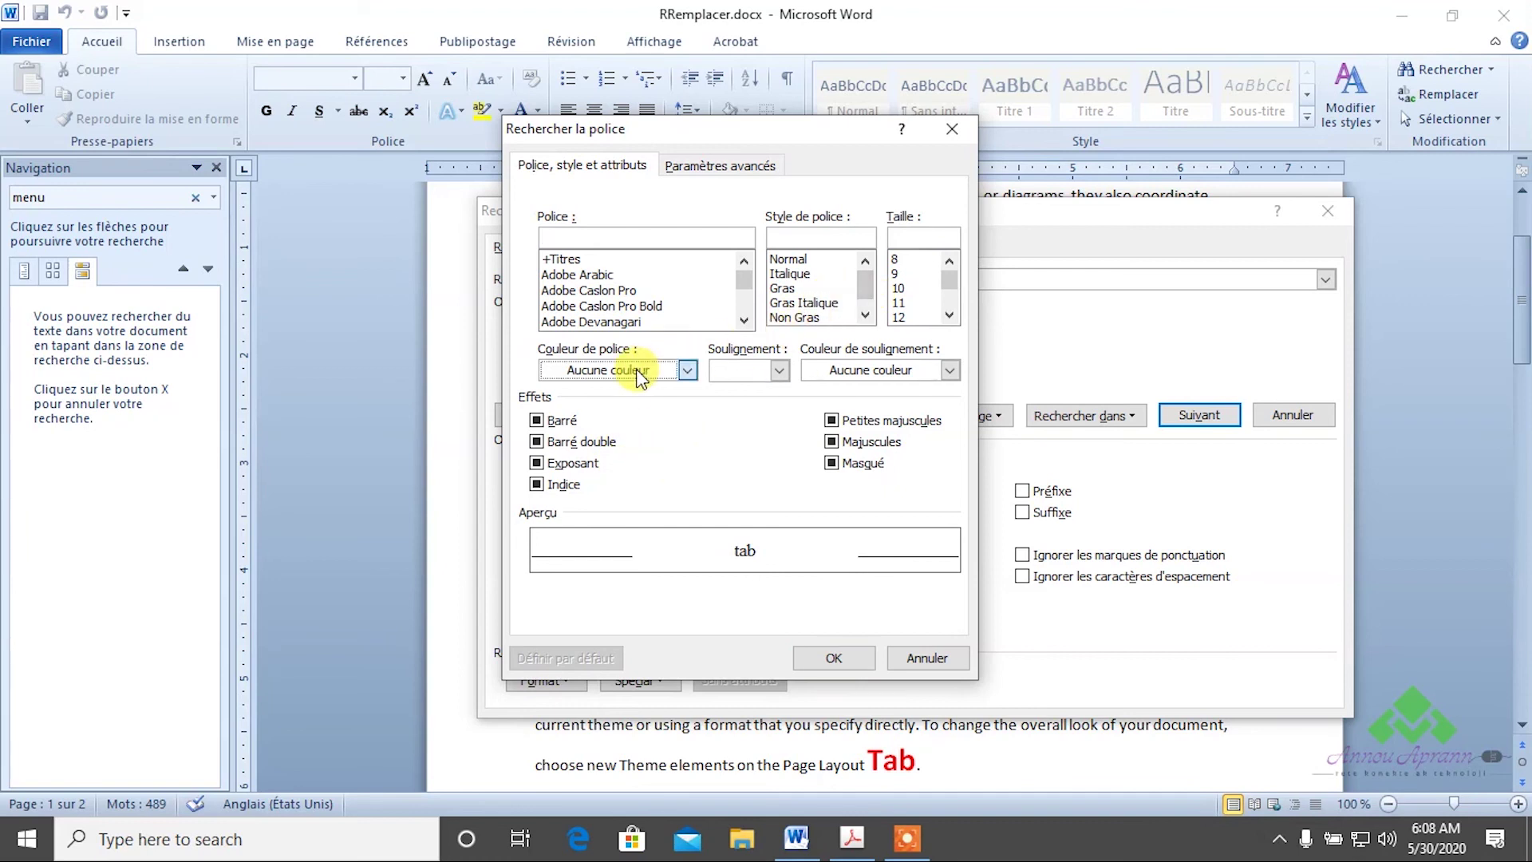
pyautogui.click(687, 369)
pyautogui.click(569, 558)
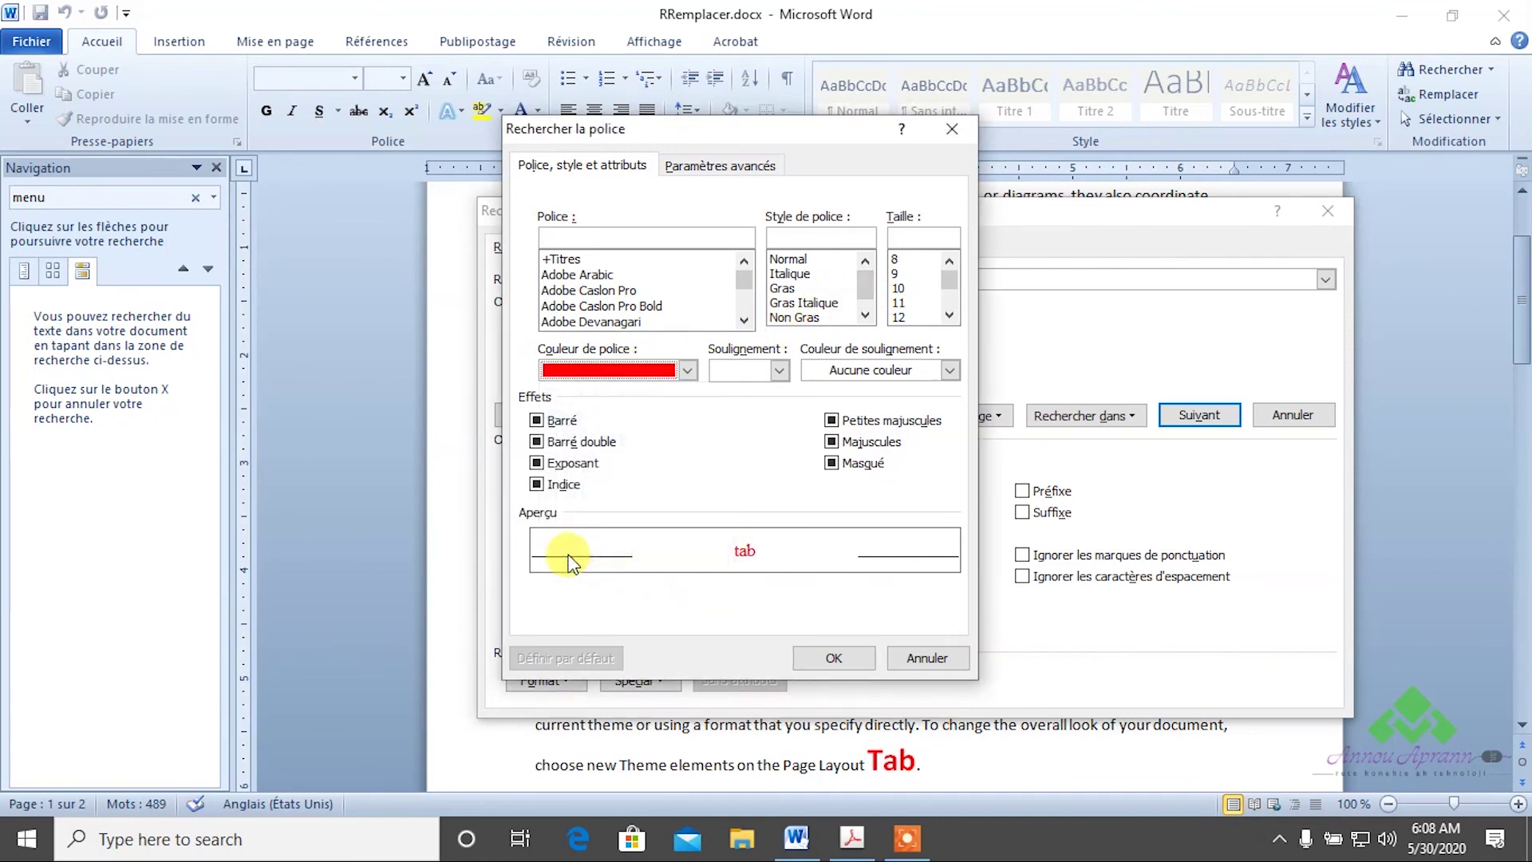
pyautogui.click(821, 659)
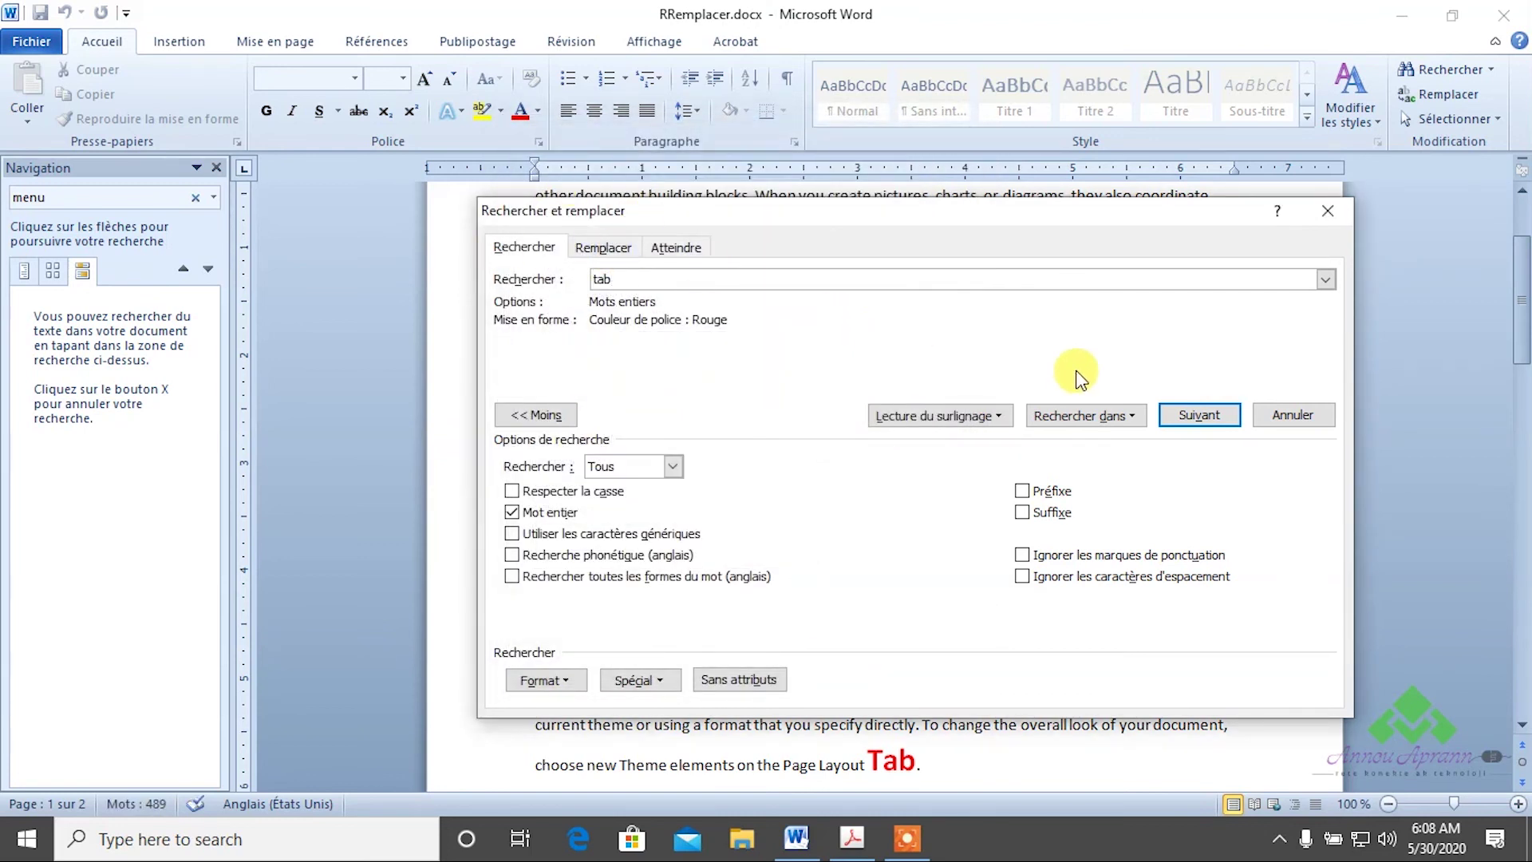
pyautogui.click(1189, 415)
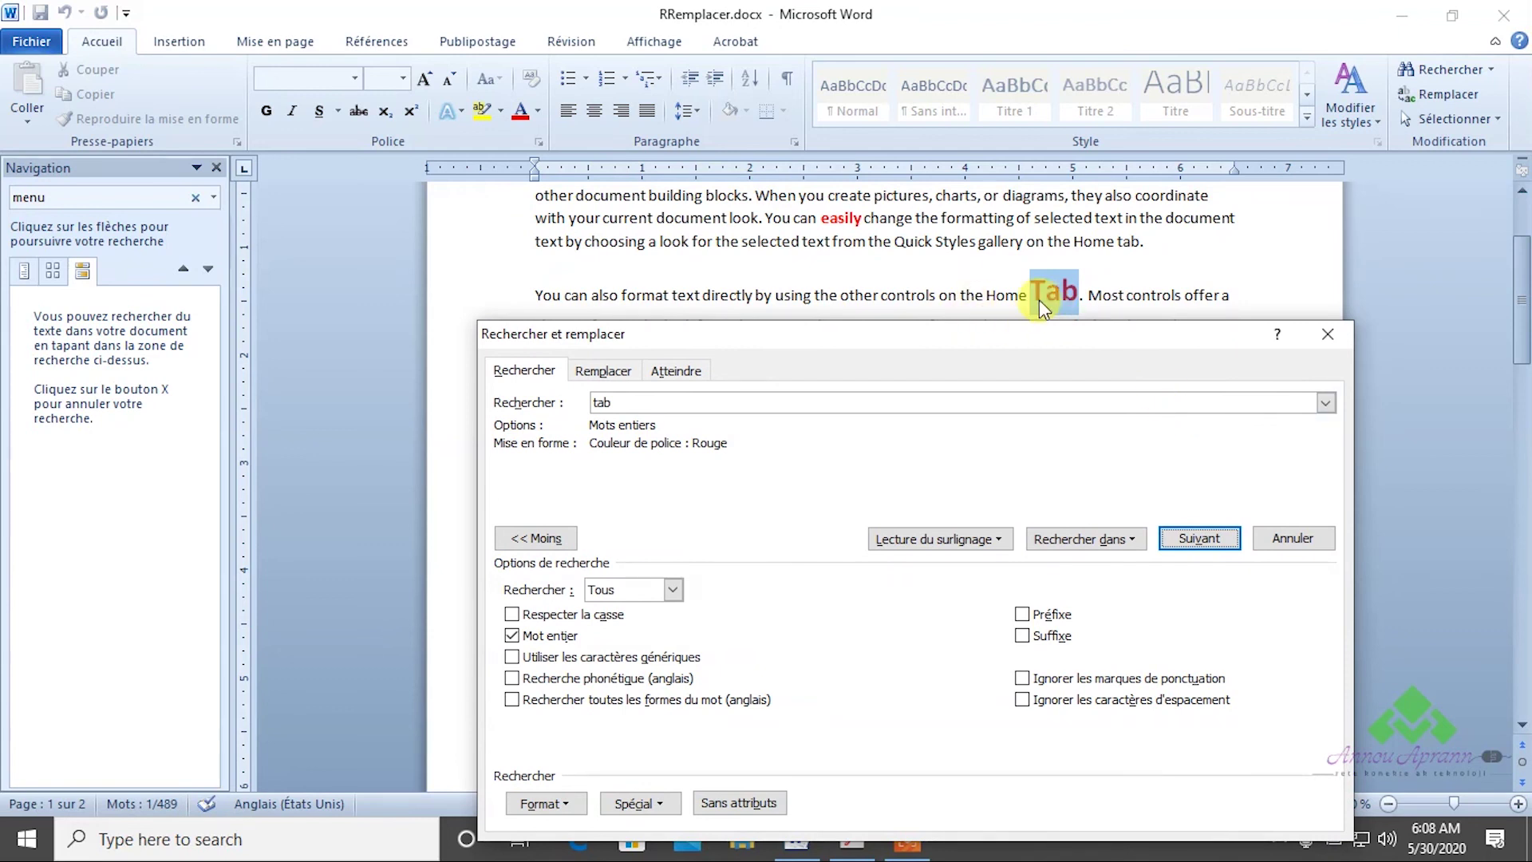